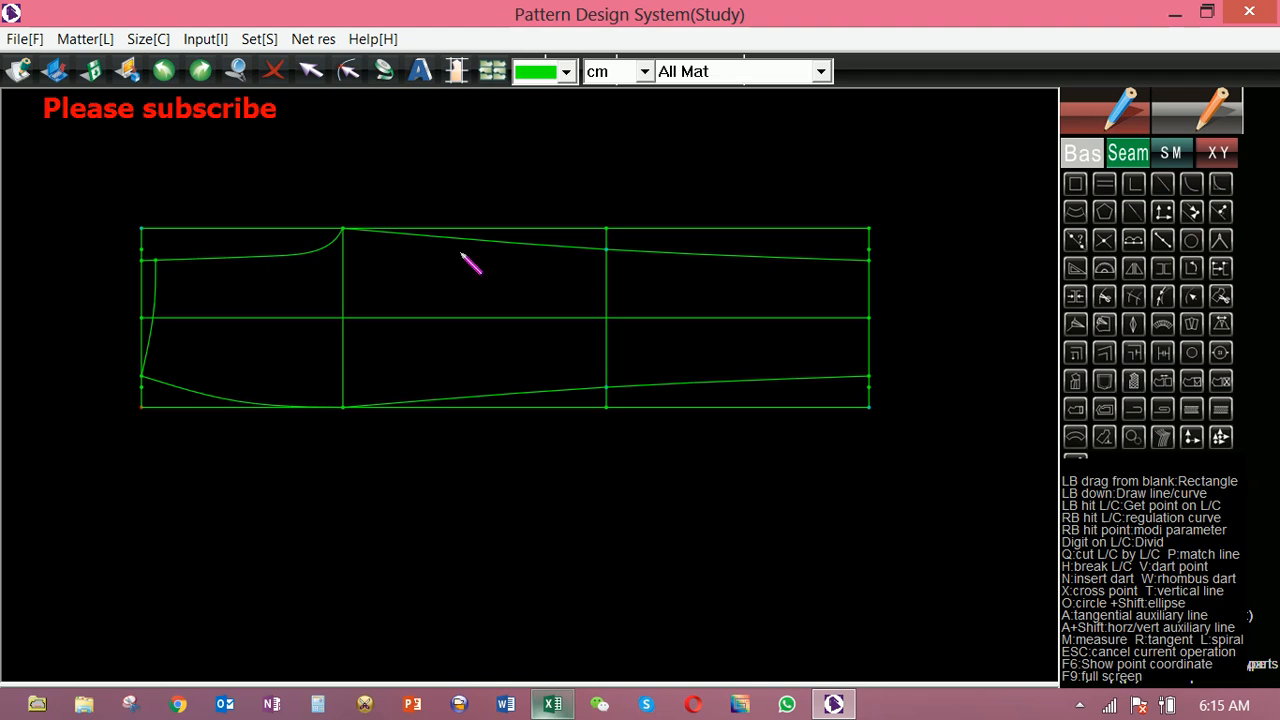
Reshape the lower leg seam into a smooth inward curve between the crotch line and the knee line.
right_click(427, 401)
left_click_drag(427, 401, 386, 409)
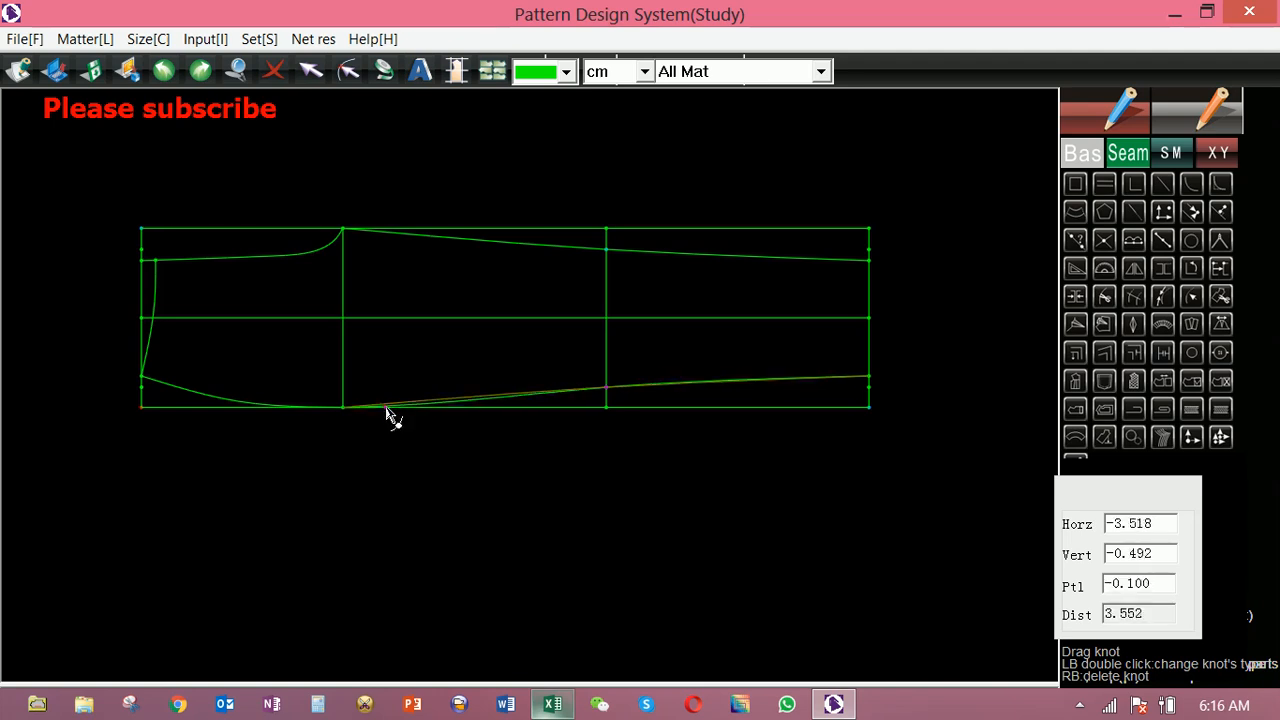
right_click(386, 378)
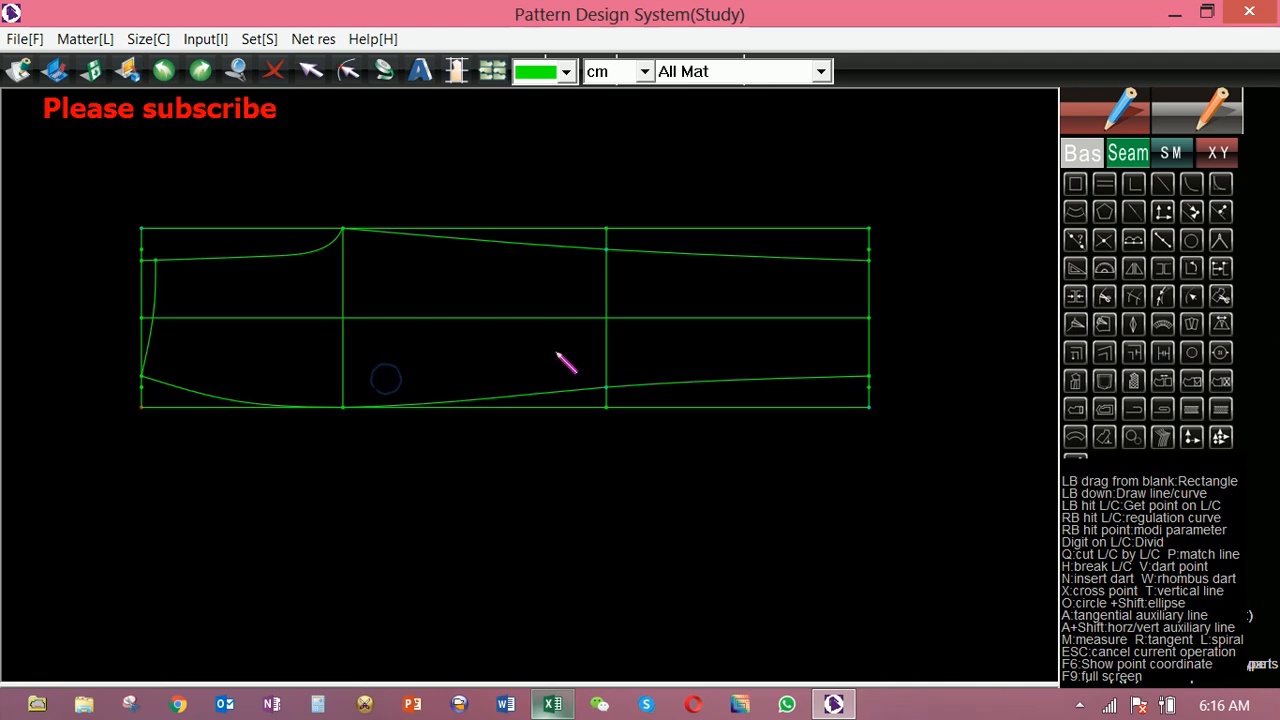
Curve the upper leg seam slightly inward between the crotch point and the knee line.
right_click(485, 241)
left_click_drag(471, 240, 468, 246)
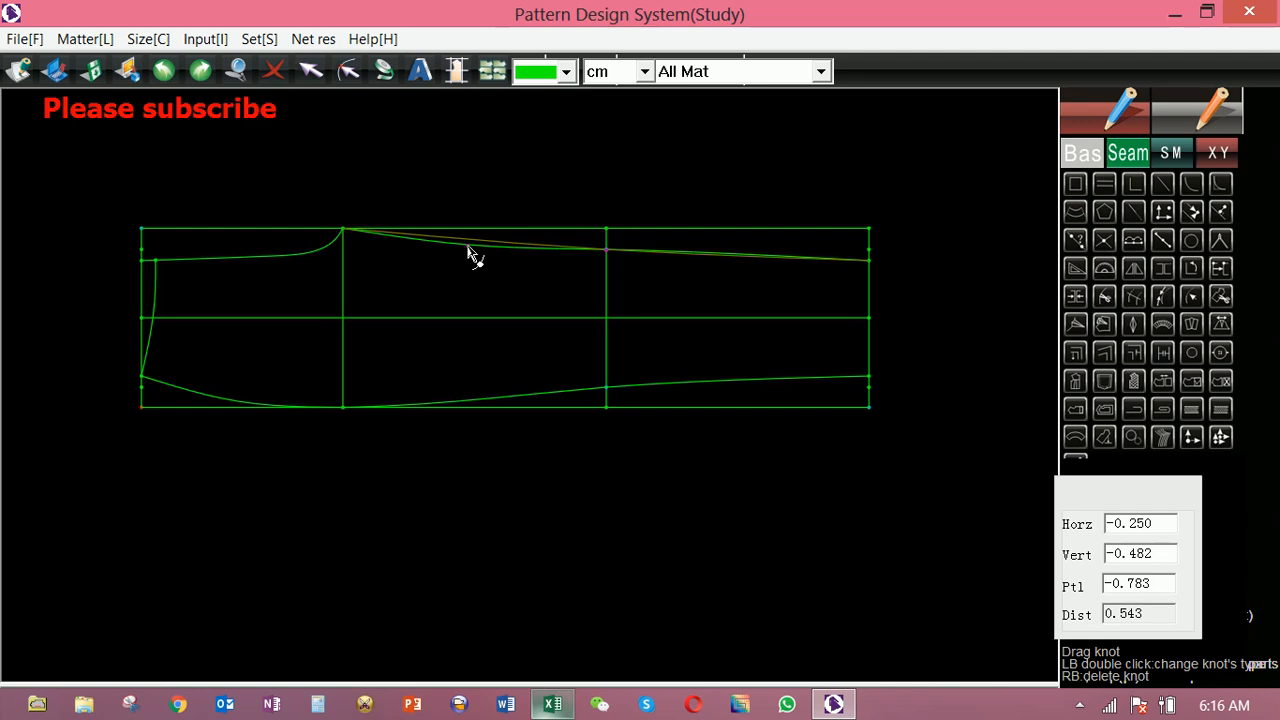
left_click_drag(467, 245, 467, 243)
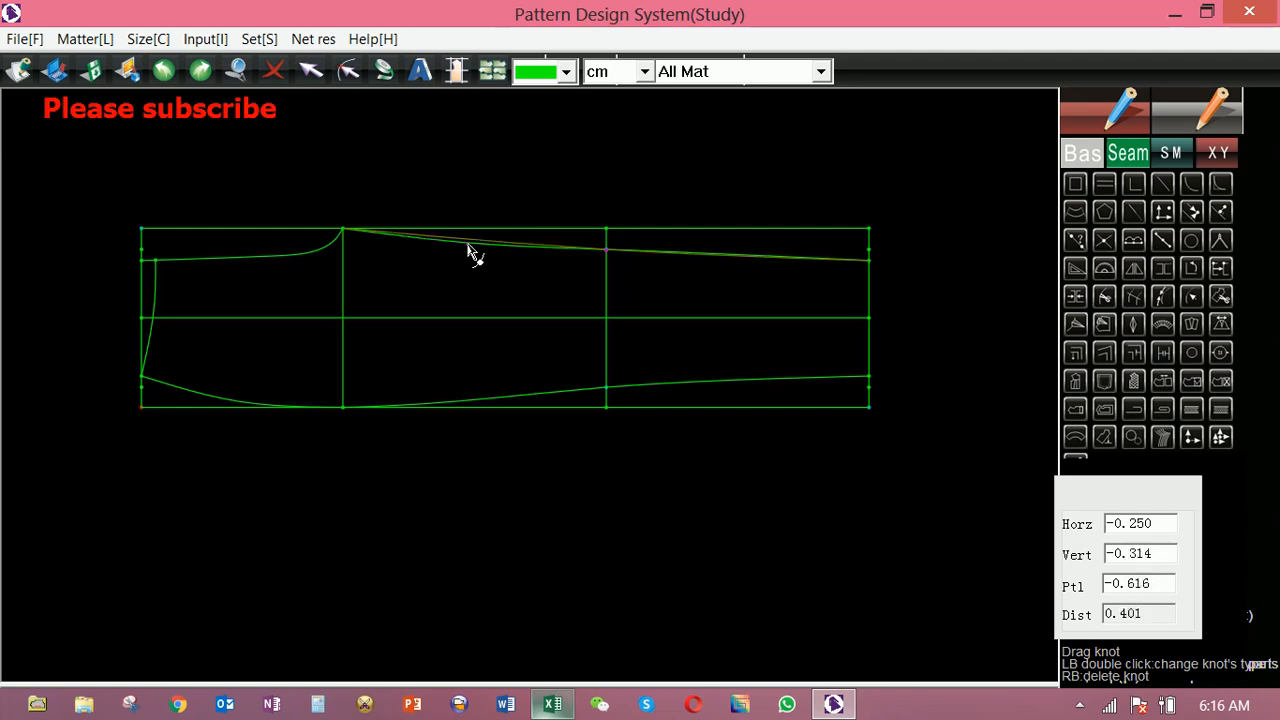
right_click(473, 226)
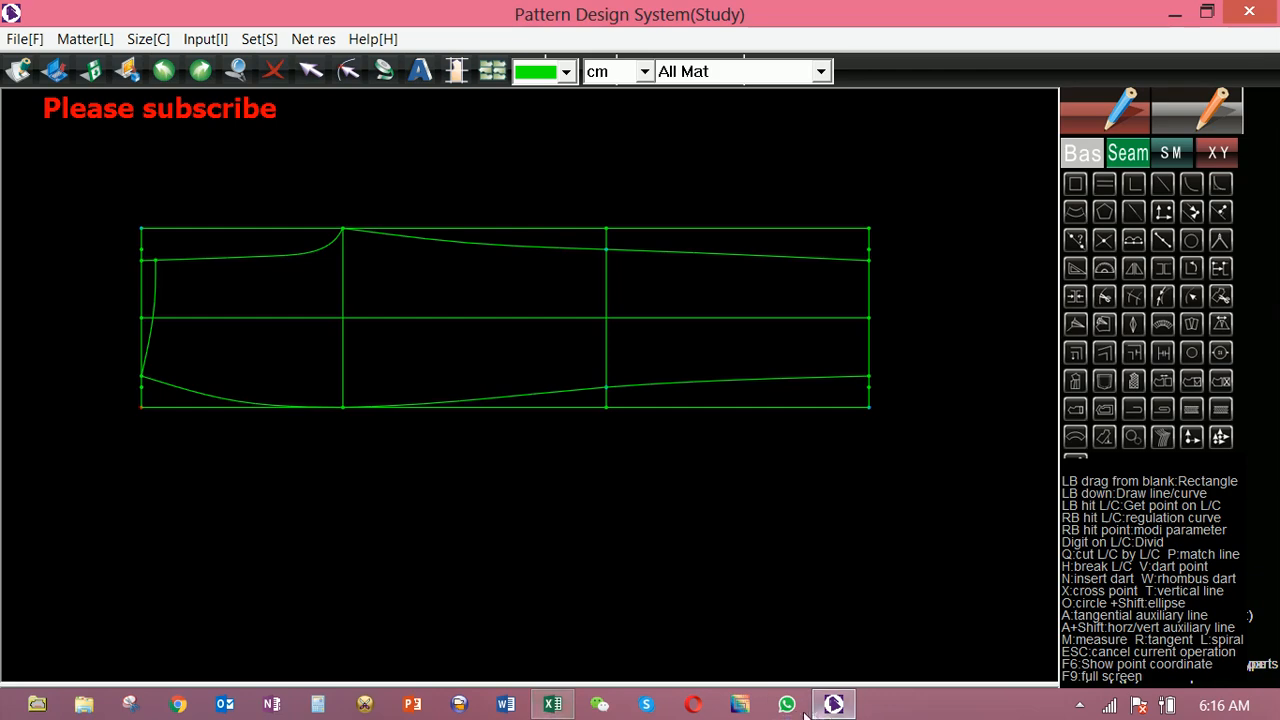
Switch to the Excel jeggings measurement chart, check its measurements, and return to Pattern Design System.
mouse_move(555, 710)
left_click(573, 603)
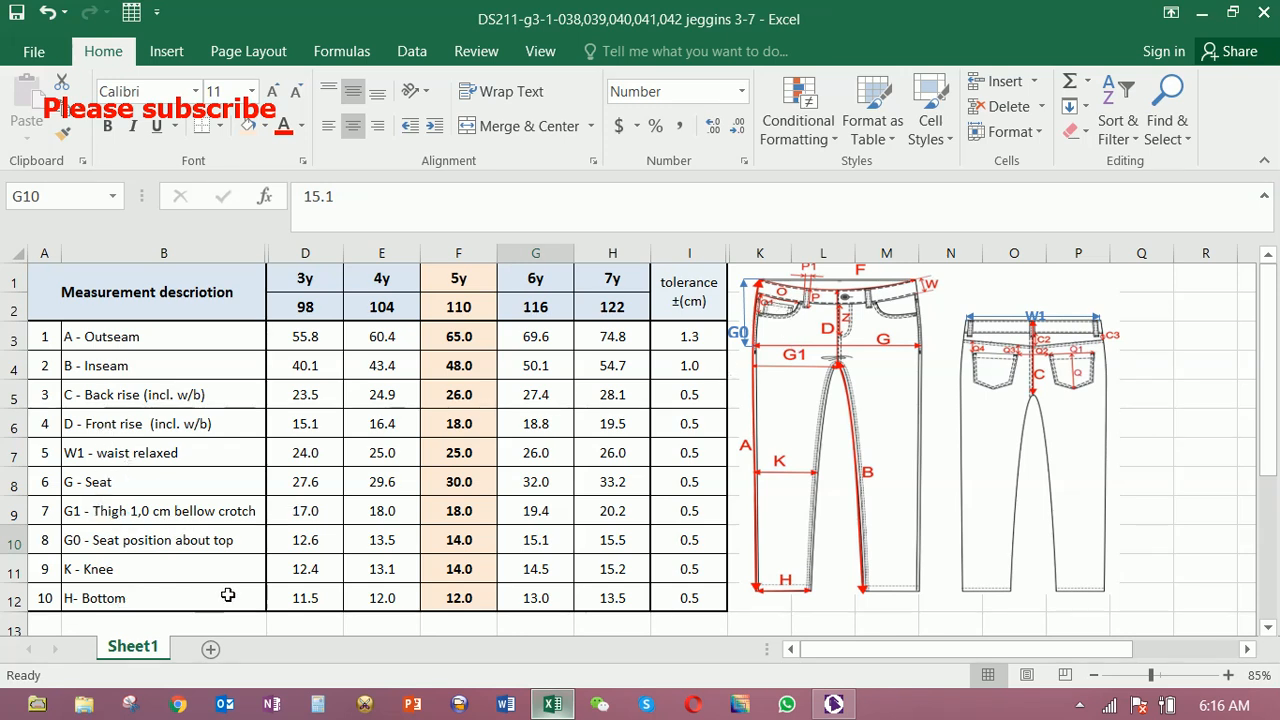
left_click(554, 705)
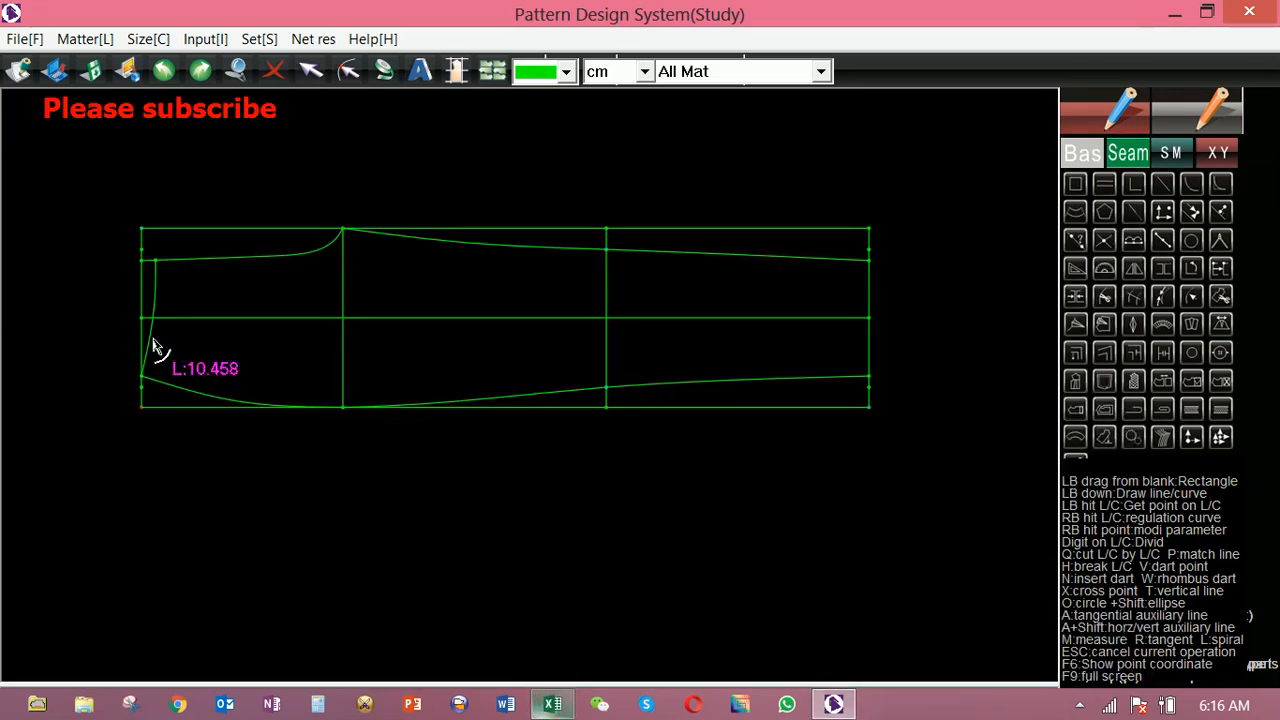
Draw the pocket opening line from a waist point 3.975 cm from the side seam corner to the side seam.
left_click(155, 340)
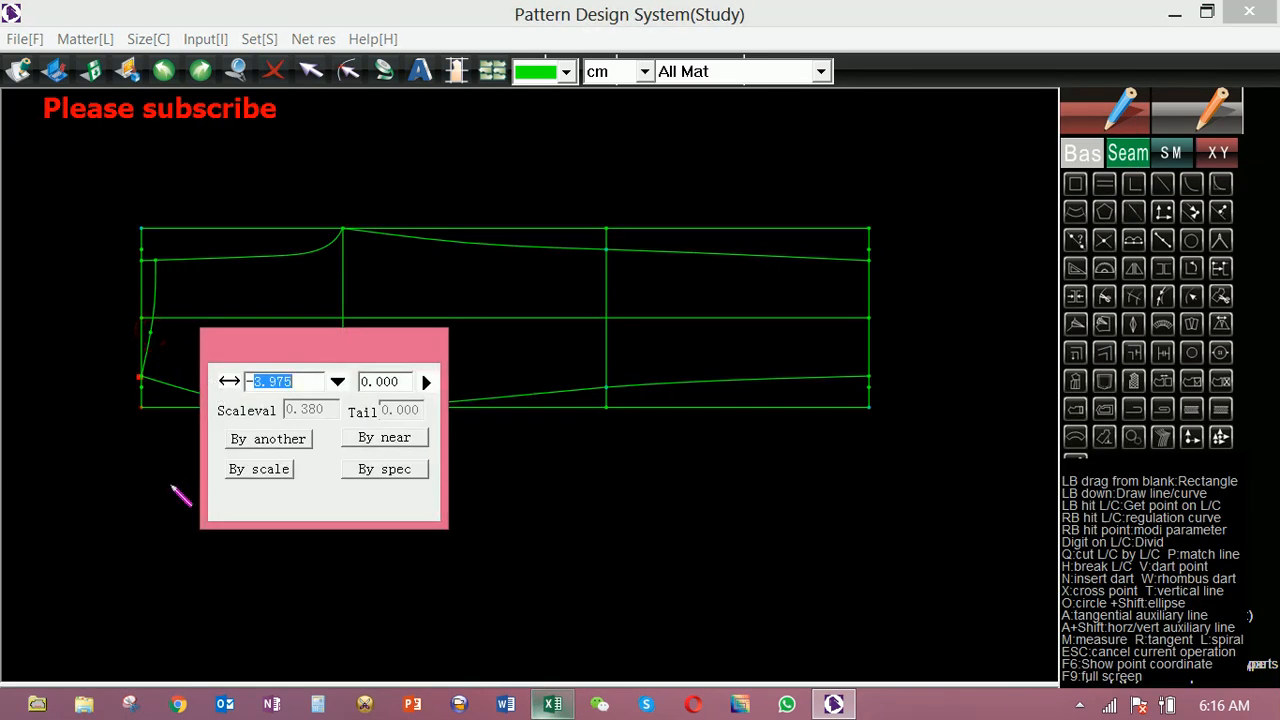
right_click(173, 487)
left_click(150, 332)
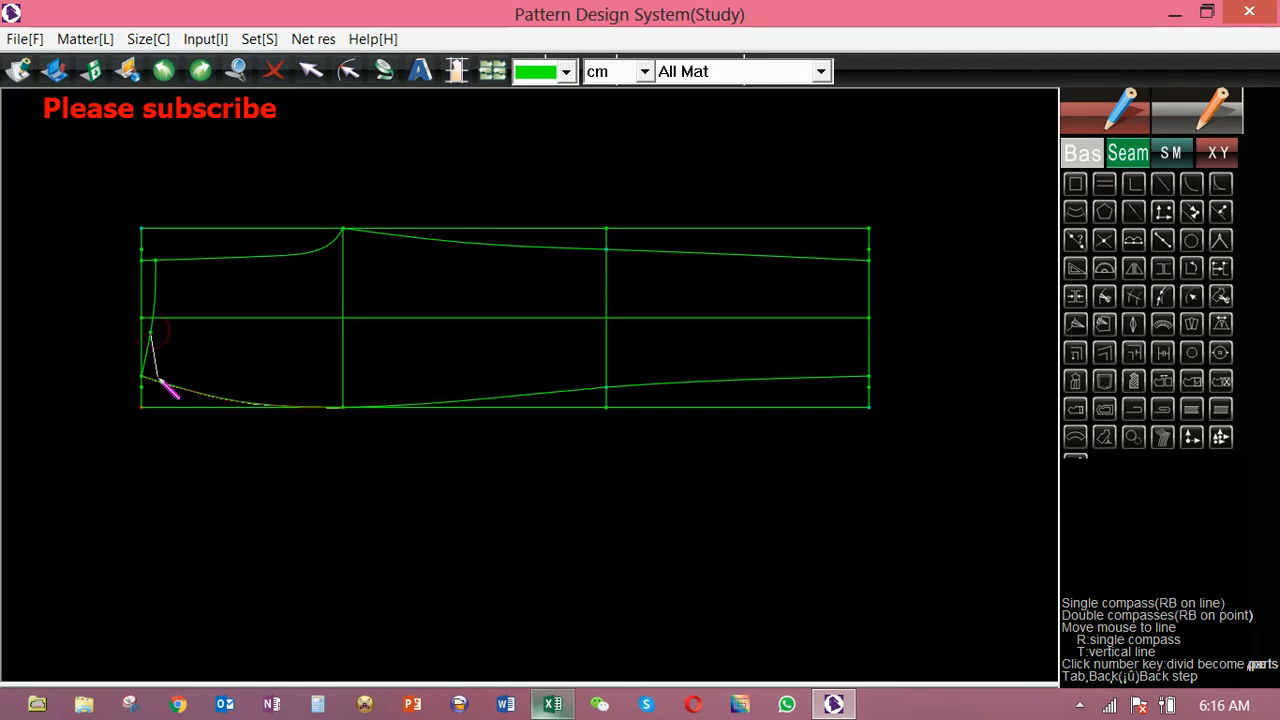
left_click(160, 381)
right_click(163, 419)
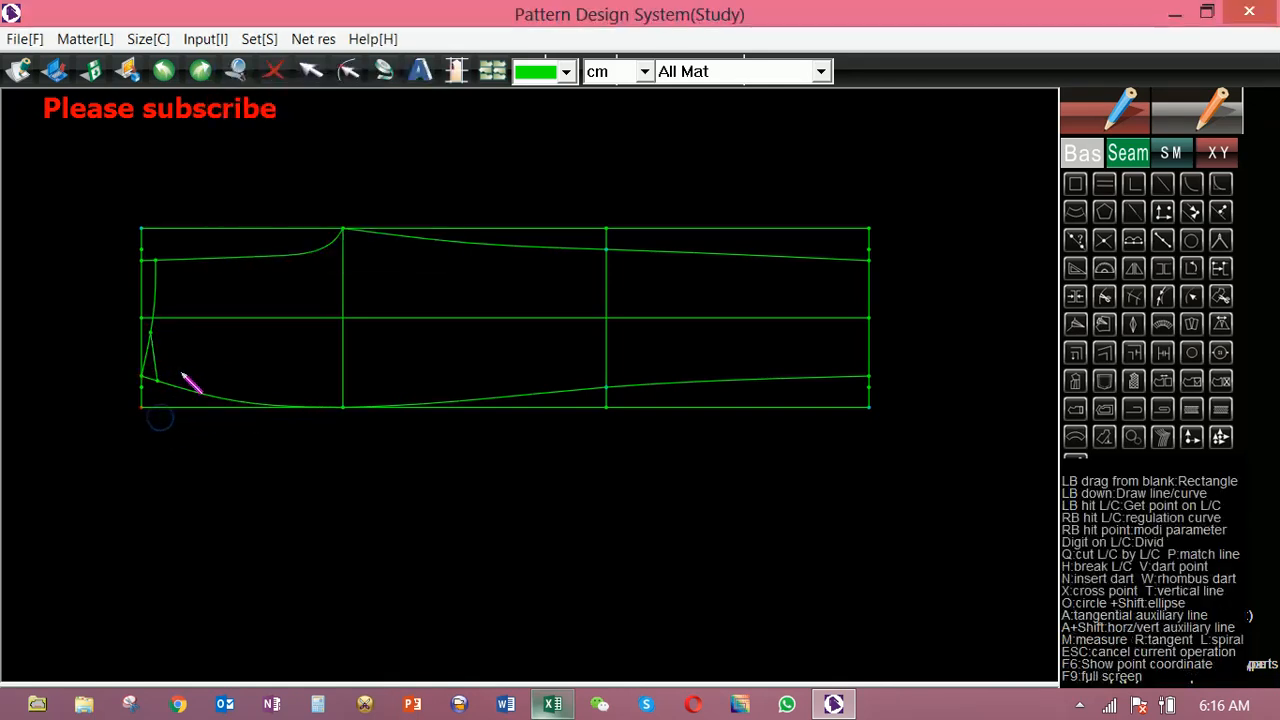
Bend the pocket opening line into a rounded curve and refine its side-seam end for a flatter shape.
scroll(174, 368, "up", 3)
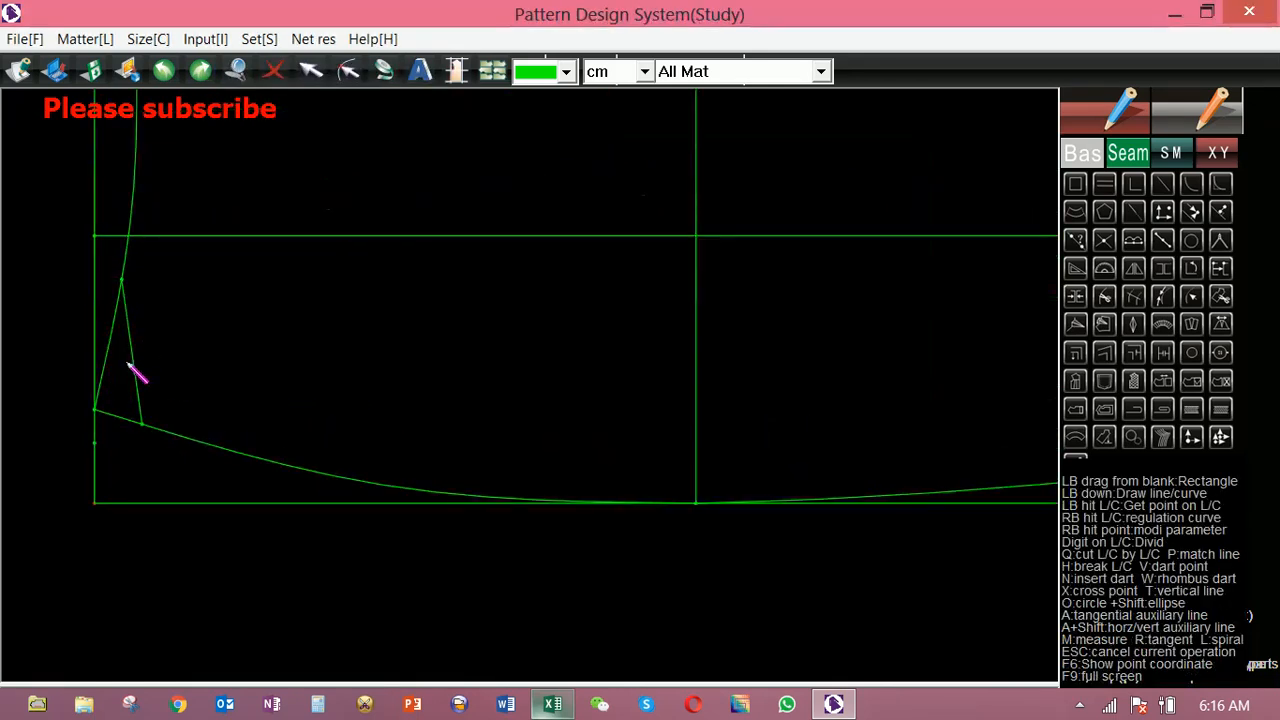
right_click(132, 360)
left_click_drag(128, 332, 149, 317)
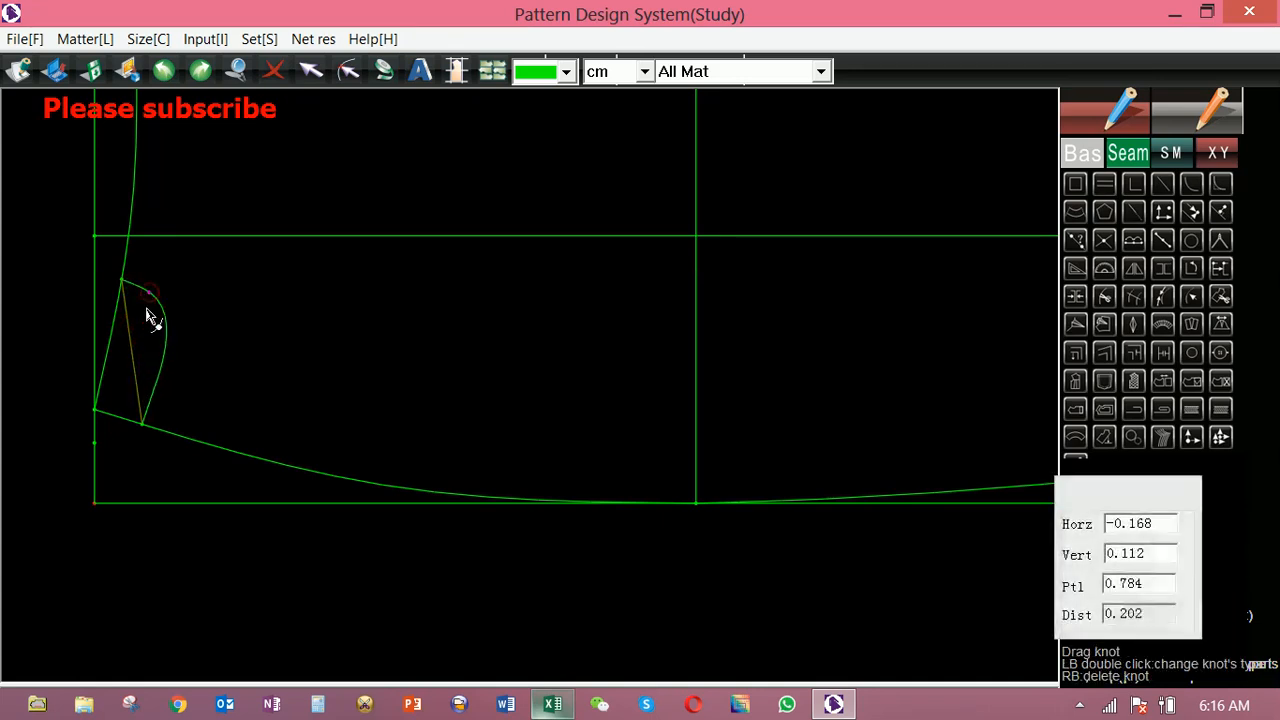
left_click(209, 344)
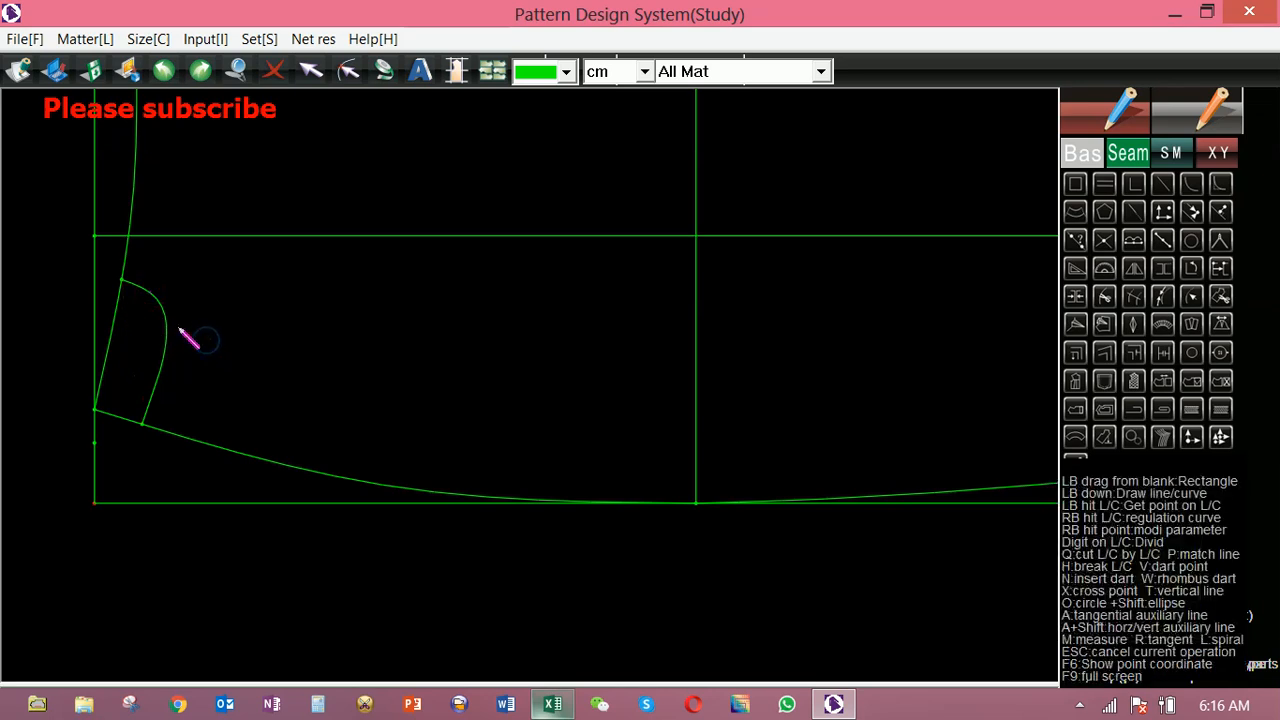
left_click(171, 345)
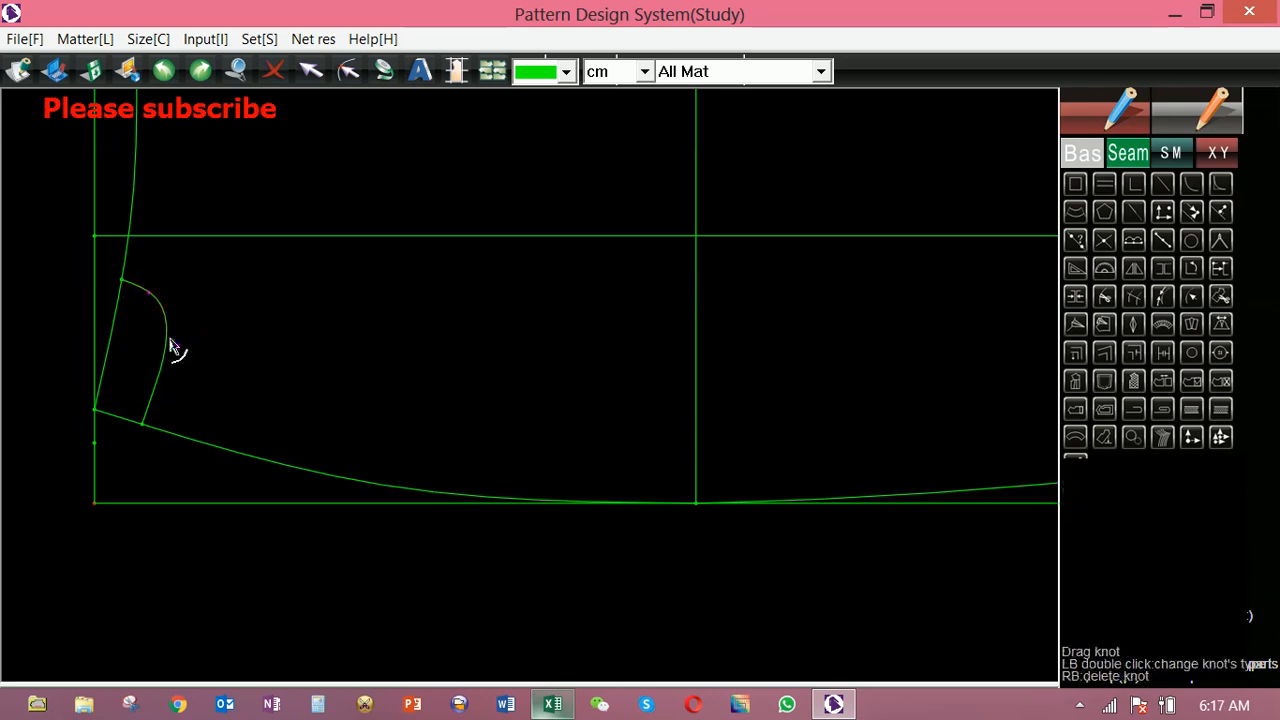
left_click_drag(170, 344, 158, 357)
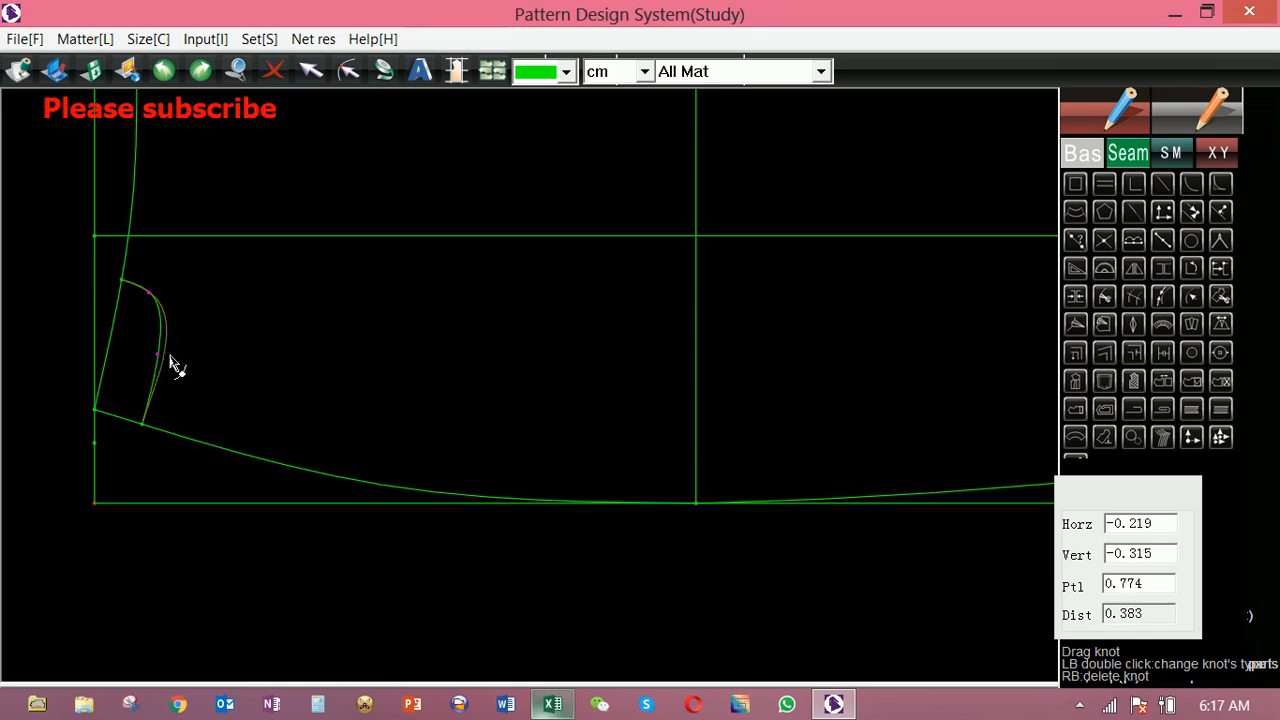
left_click(181, 343)
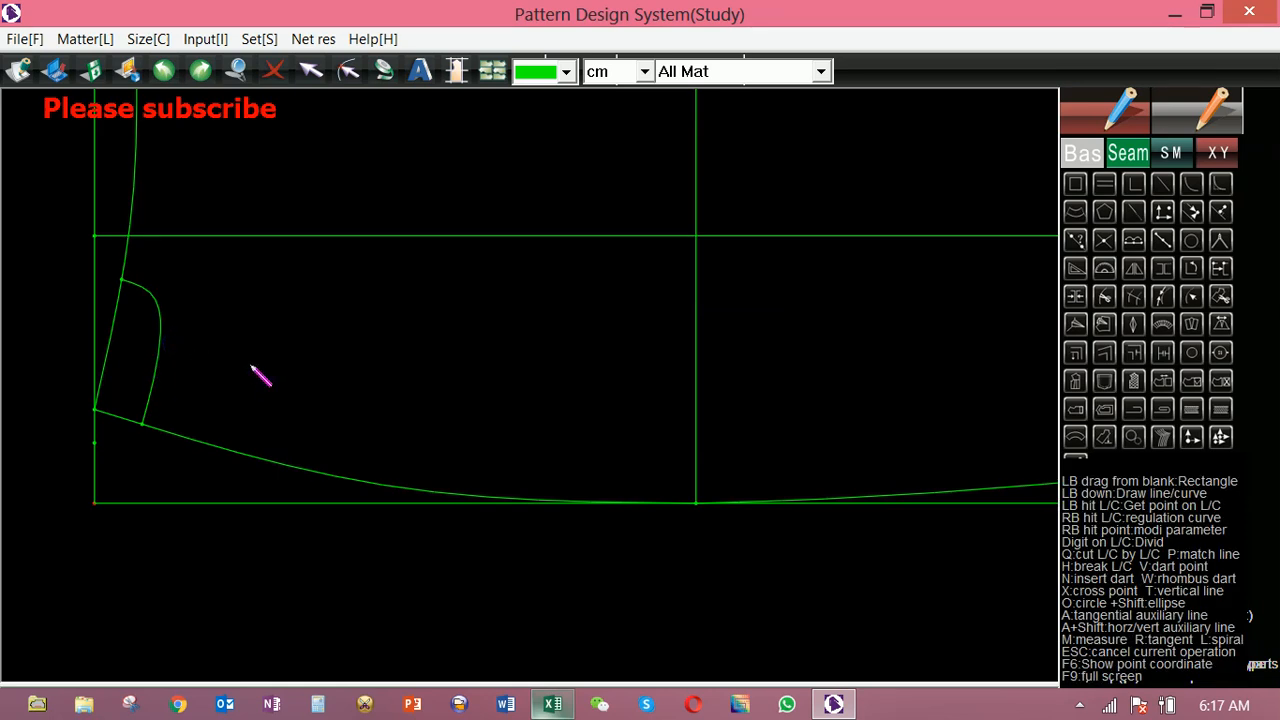
Draw the pocket bag from a waist point 2.446 cm from centre front: one line 10.36 cm long at 9.03°, another to the side seam.
left_click(133, 146)
right_click(479, 212)
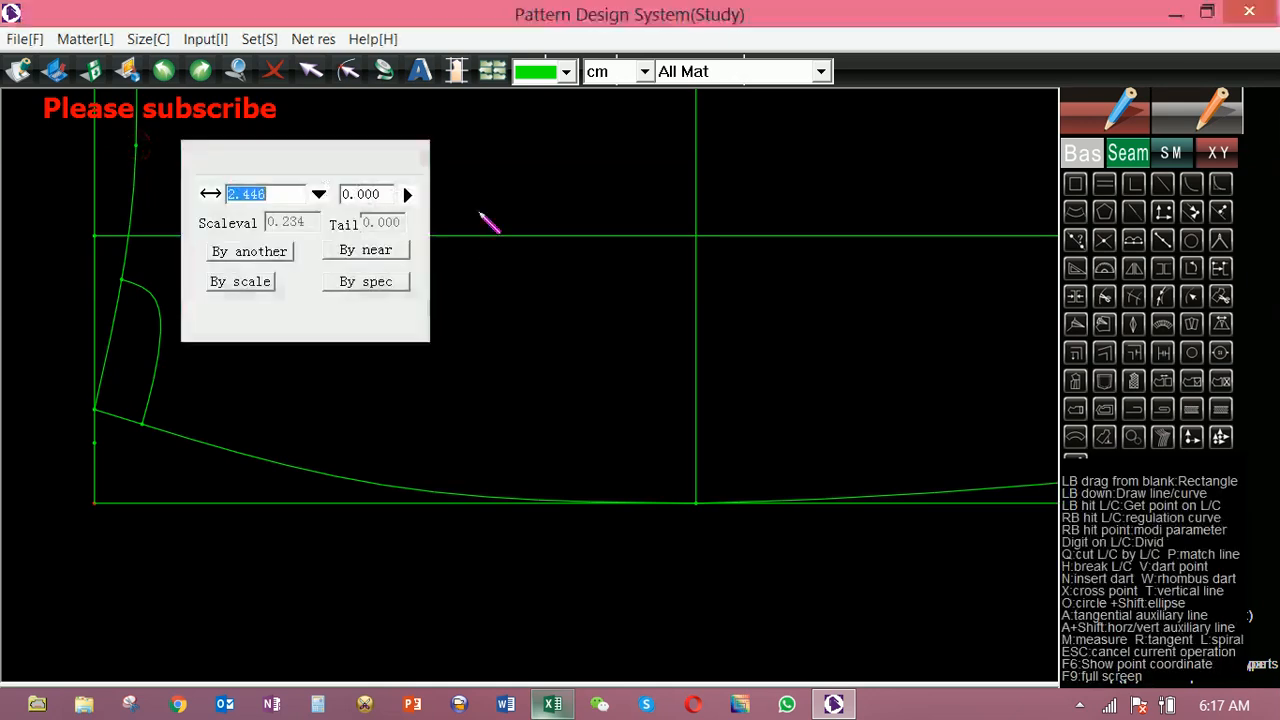
left_click(132, 150)
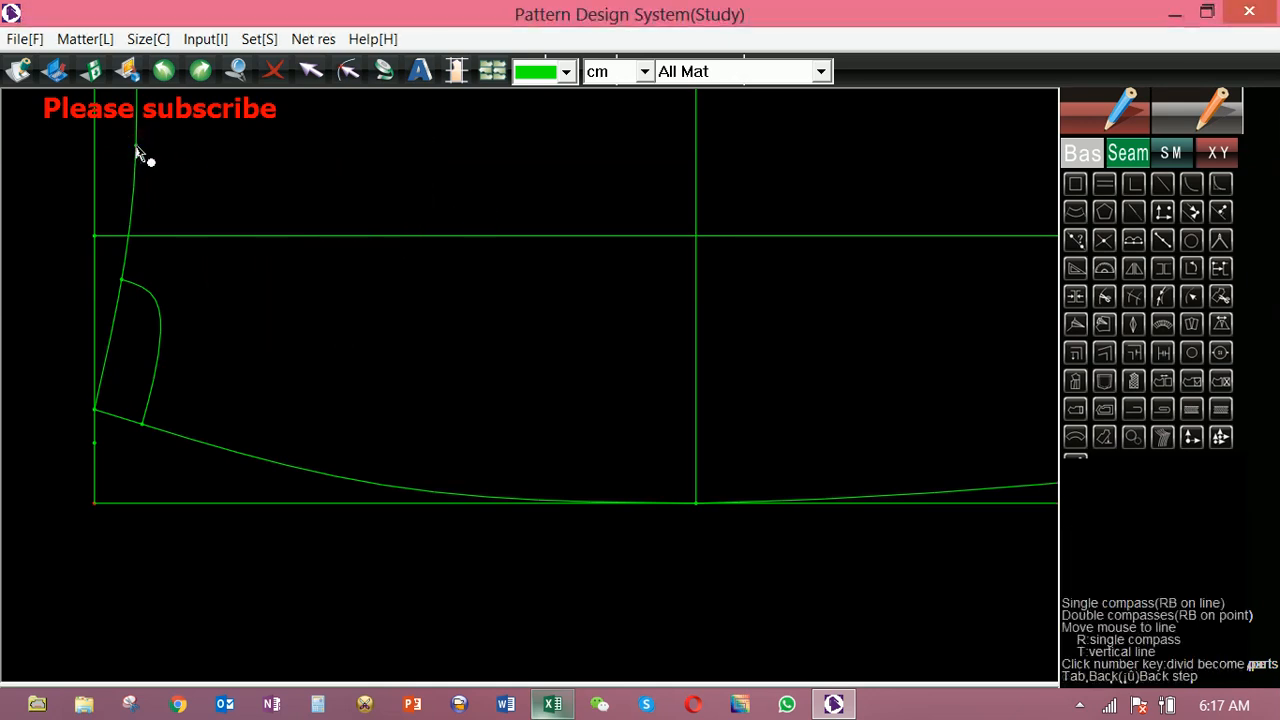
left_click(478, 200)
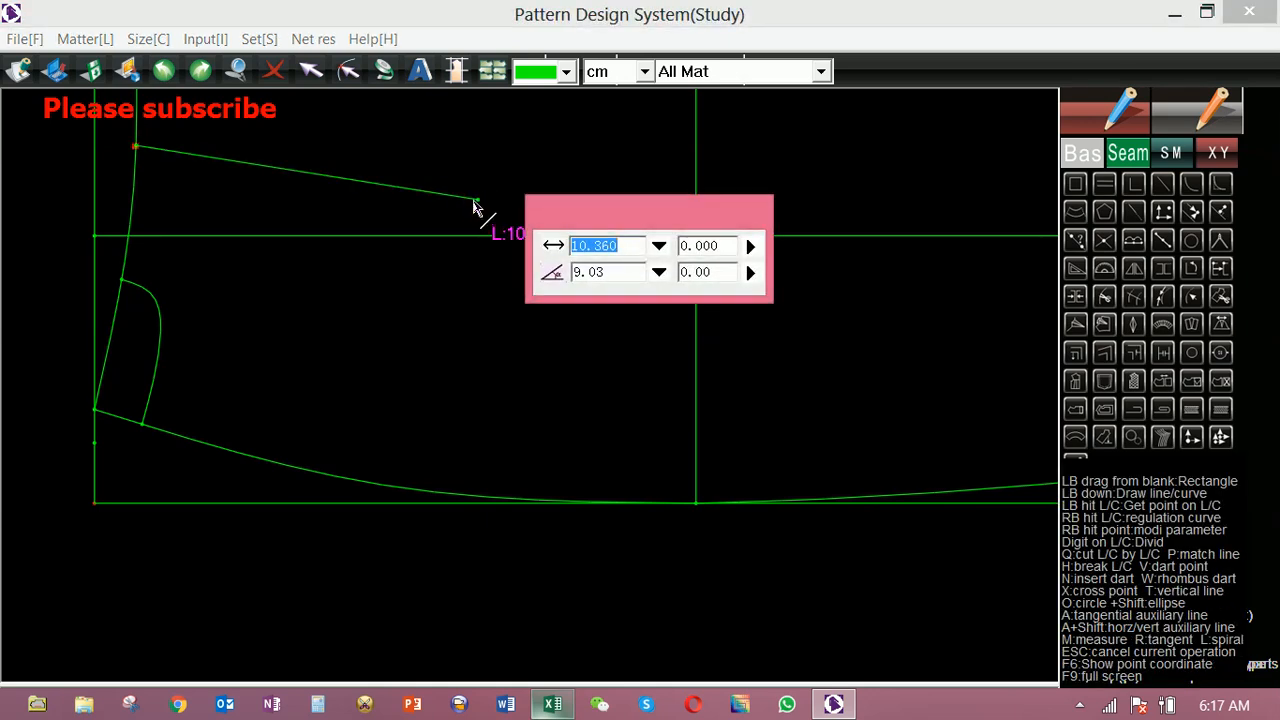
left_click(478, 200)
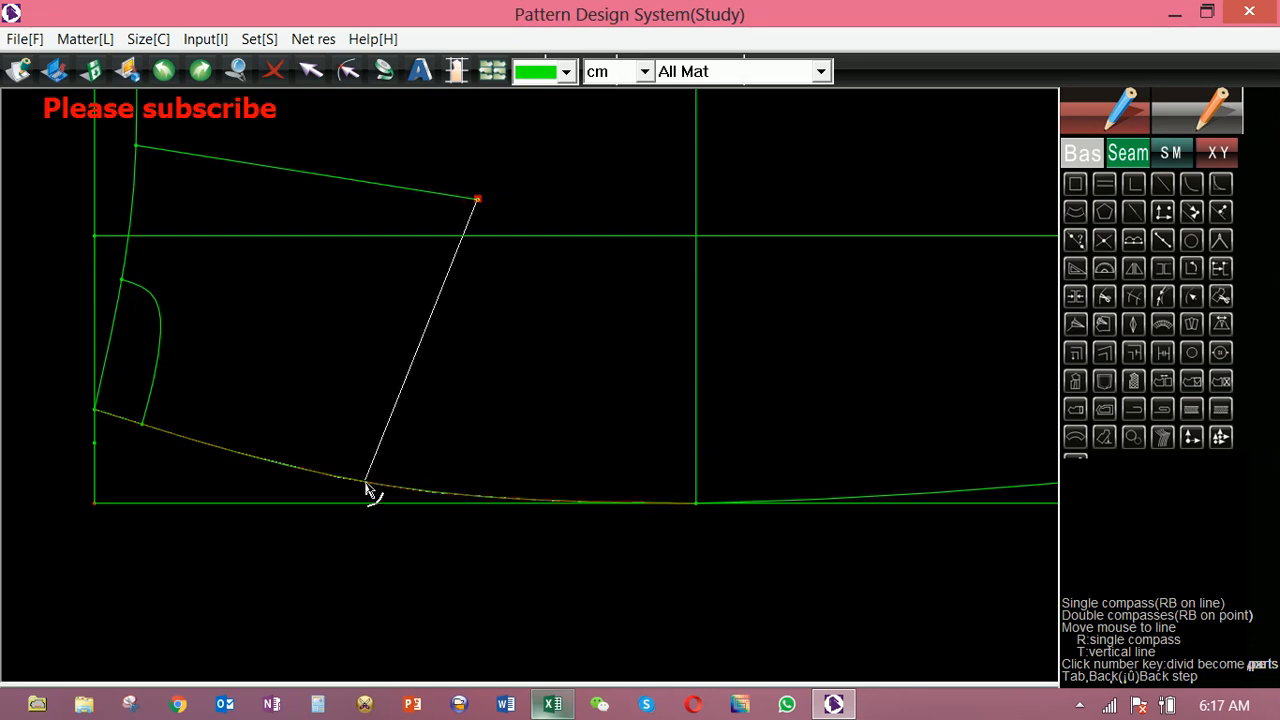
left_click(370, 489)
key("Return")
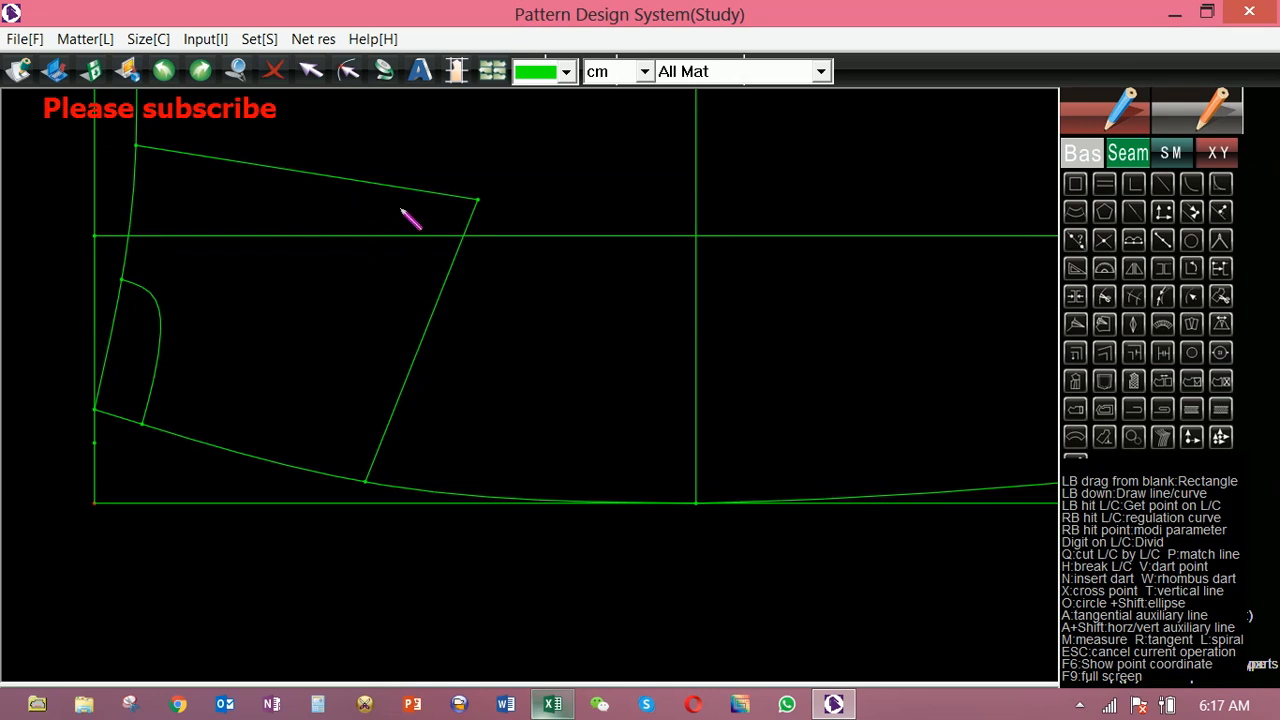
Shape the pocket bag's bottom line into an S-curve, bowed inward near the side seam and outward near its inner corner.
scroll(407, 314, "down", 2)
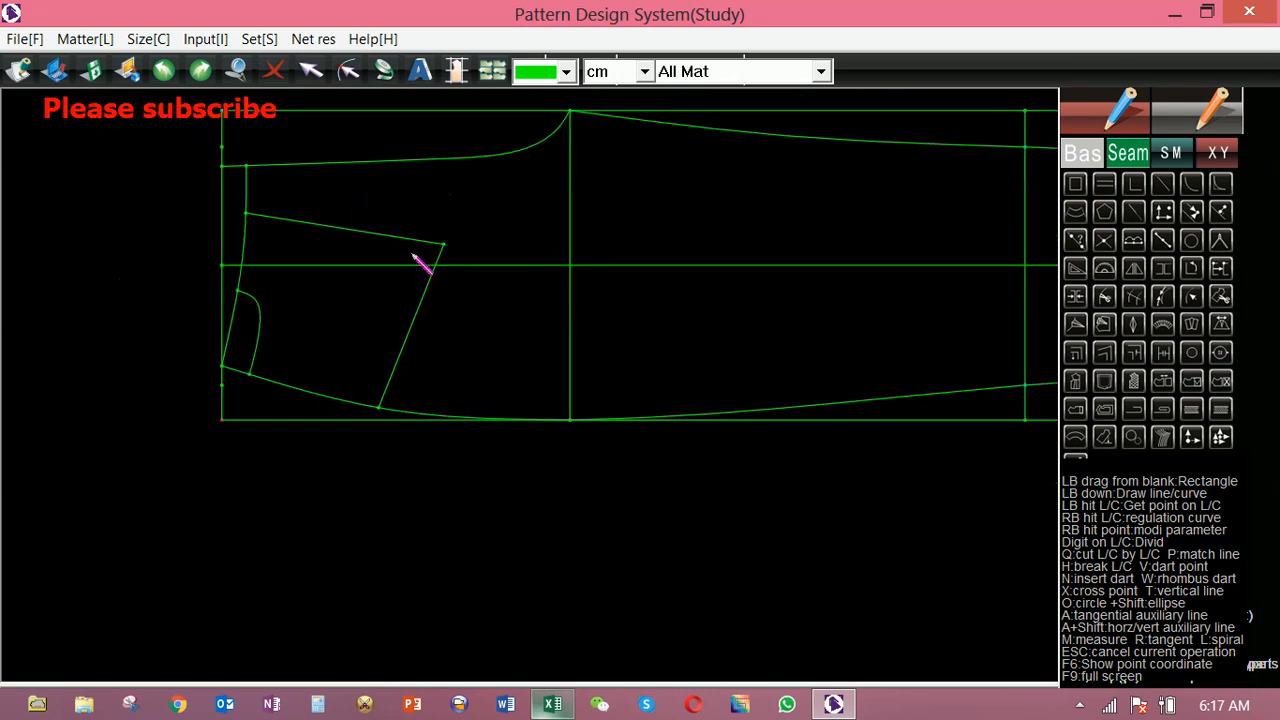
right_click(405, 355)
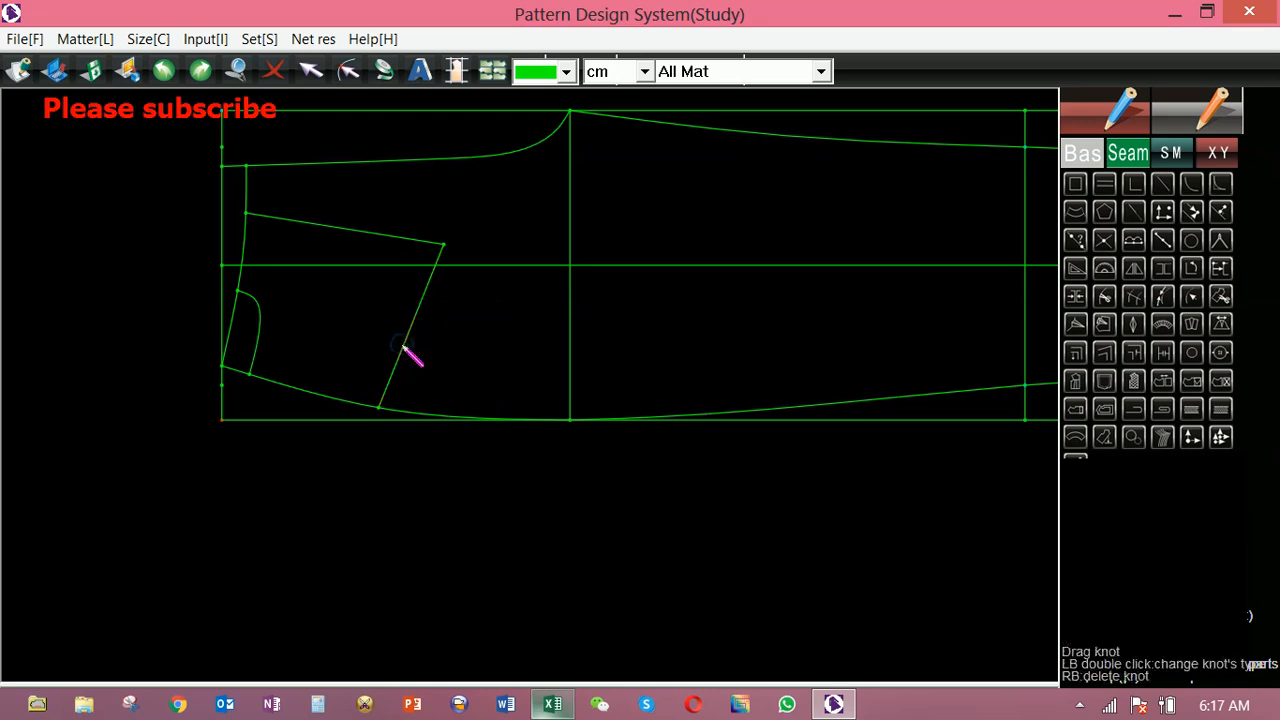
left_click_drag(391, 378, 390, 386)
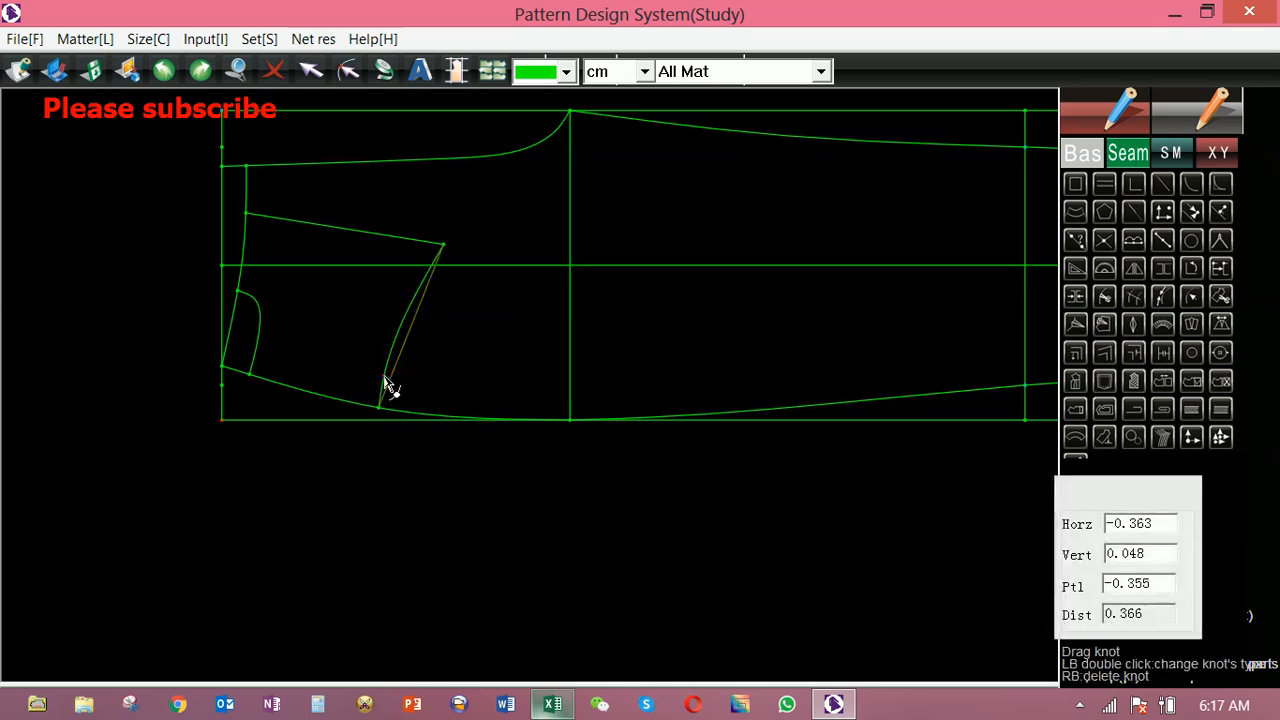
left_click(385, 376)
right_click(422, 367)
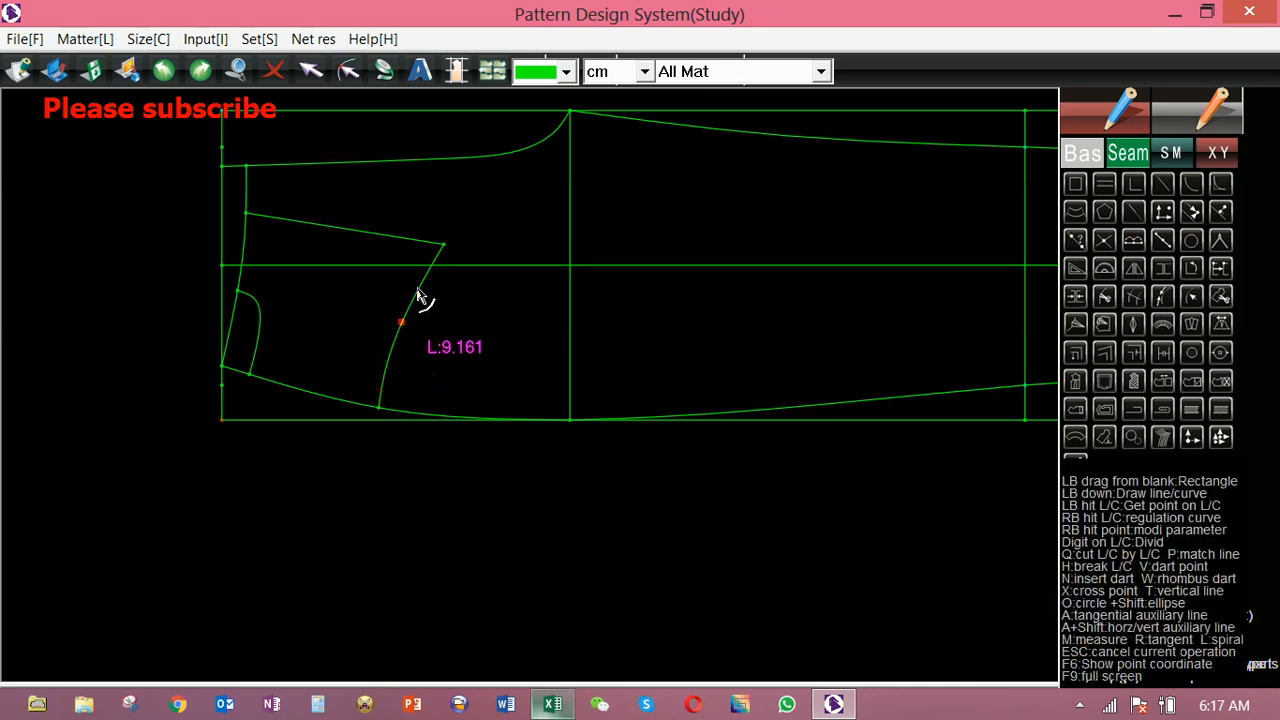
right_click(420, 296)
left_click_drag(423, 294, 433, 316)
left_click(430, 307)
right_click(449, 322)
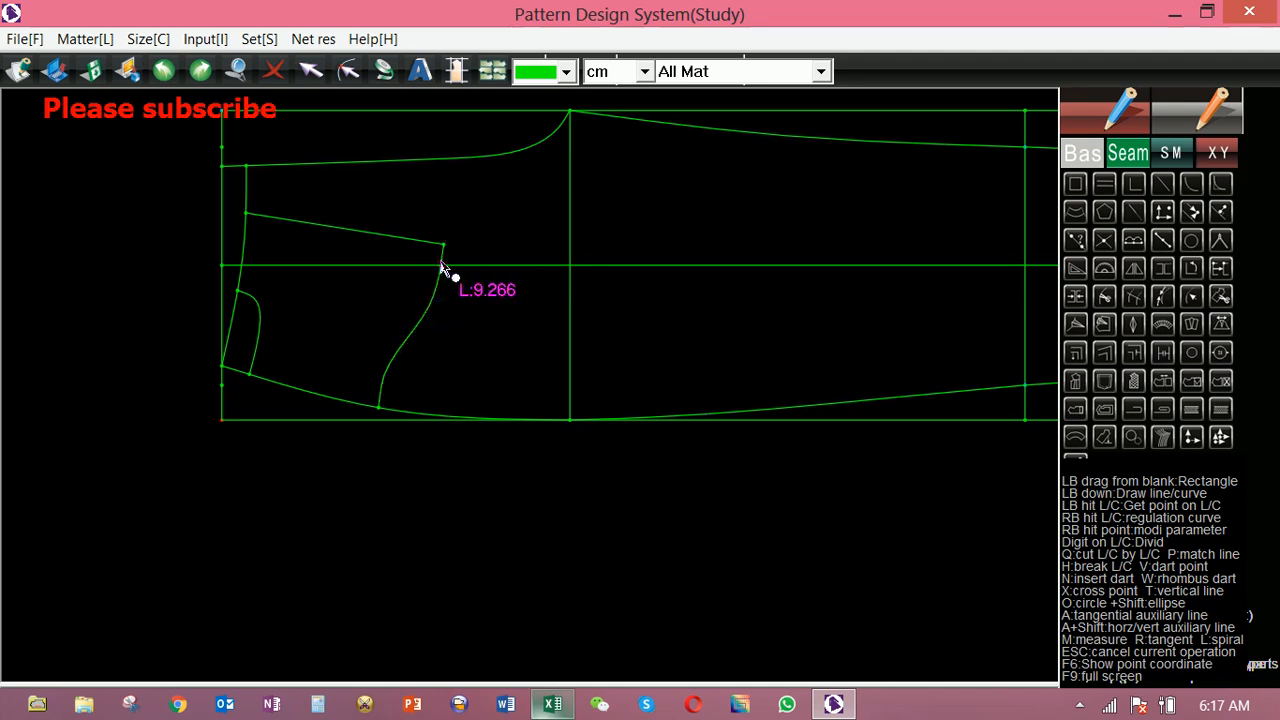
Add a parallel copy of the lower leg seam, offset 3 cm outside the front panel.
scroll(607, 300, "down", 3)
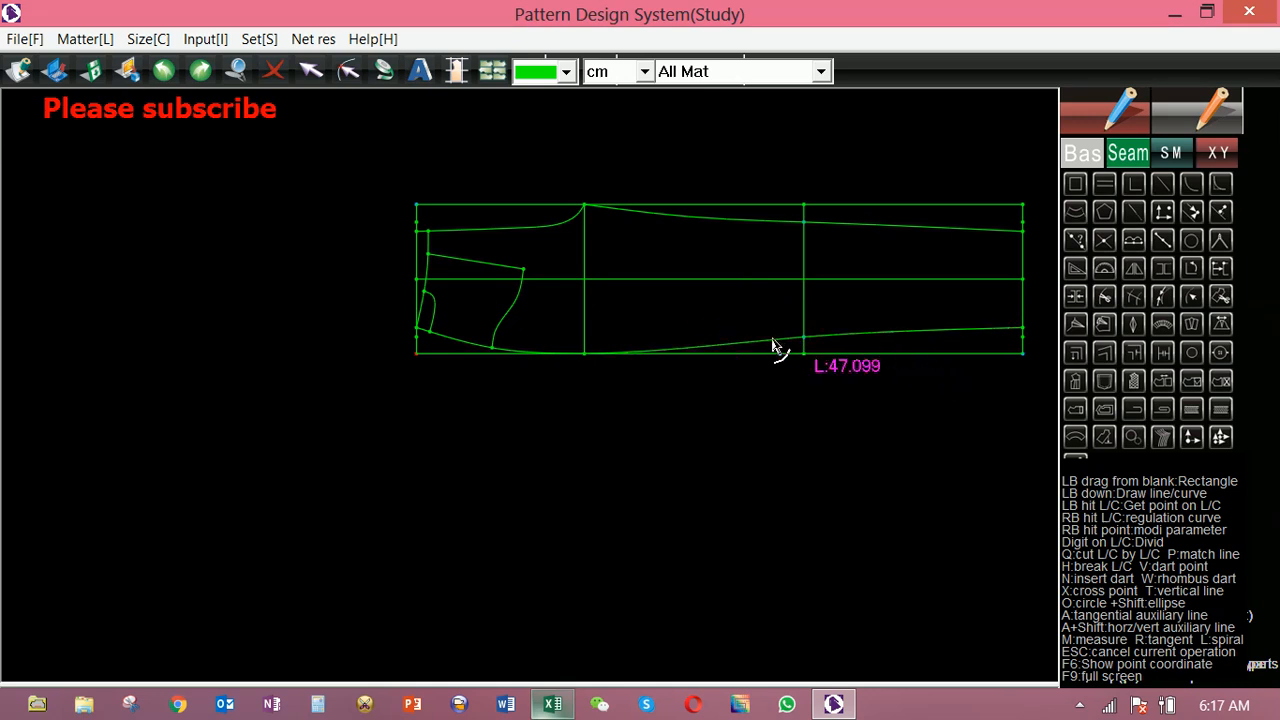
left_click_drag(773, 349, 780, 383)
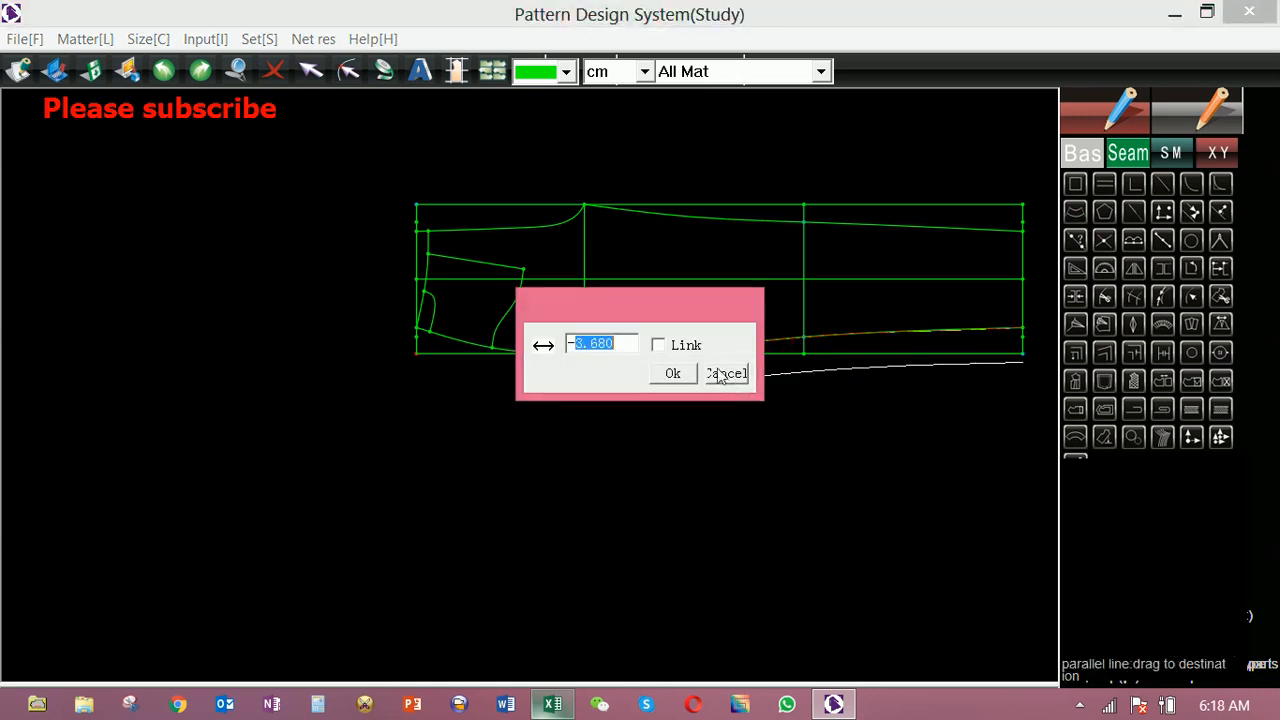
type("3")
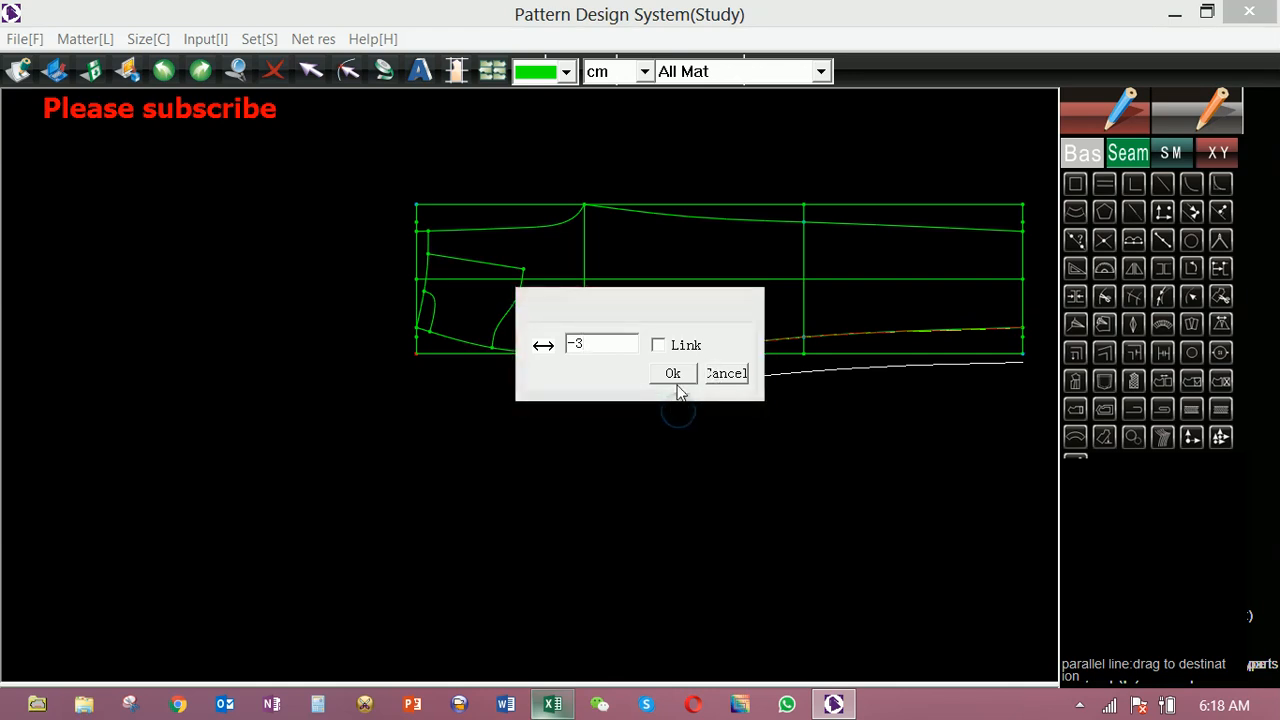
left_click(673, 373)
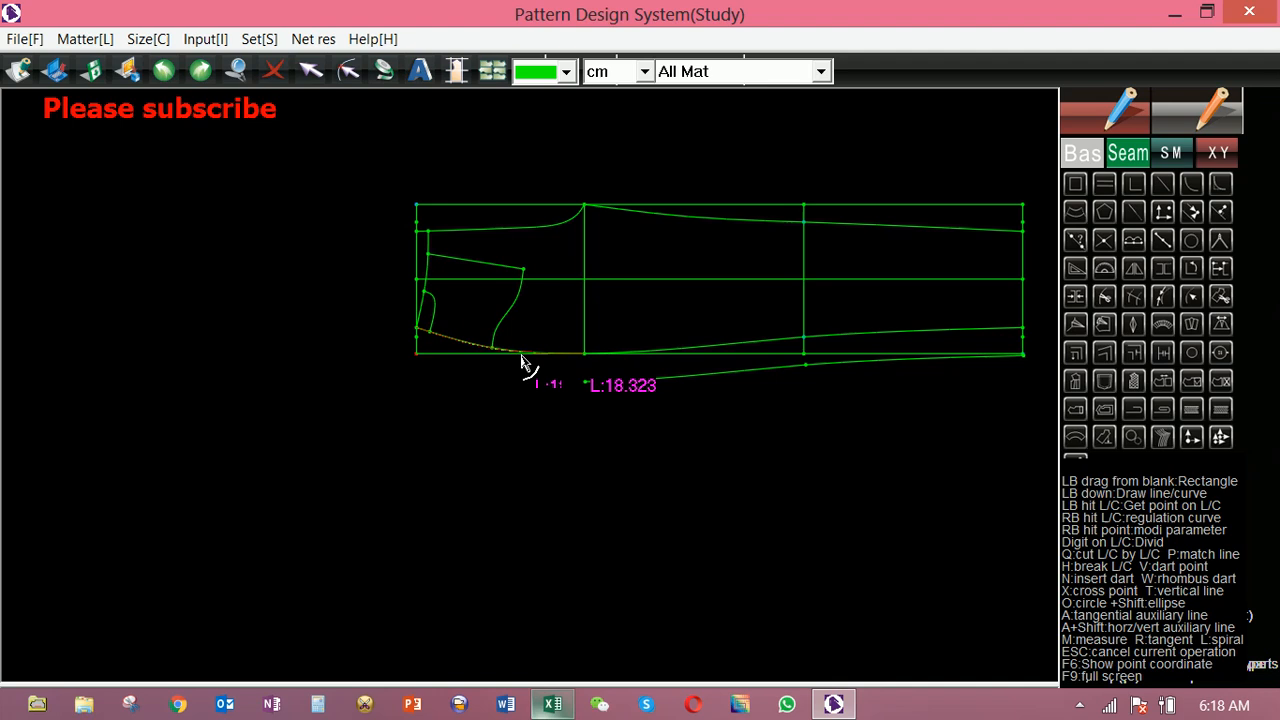
Draw a line about 17.9 cm long from below the waist corner to the crotch-level end of the offset leg seam.
left_click(419, 378)
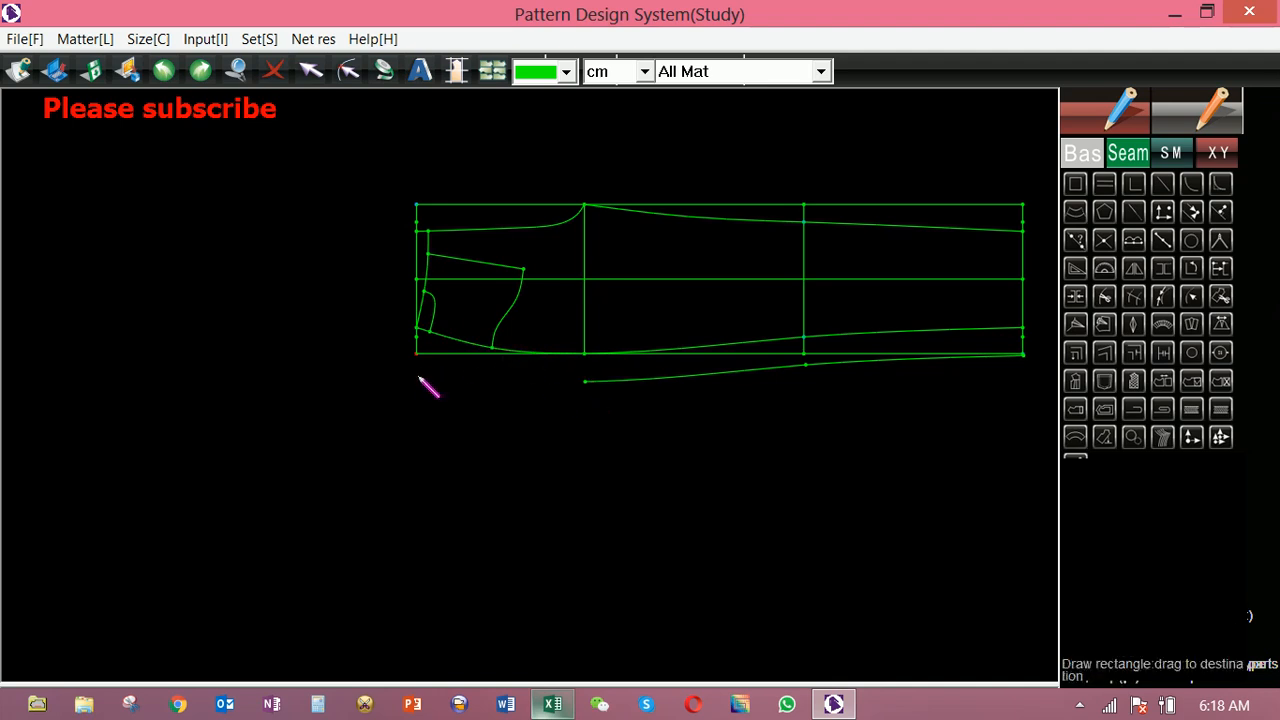
left_click(586, 382)
right_click(612, 378)
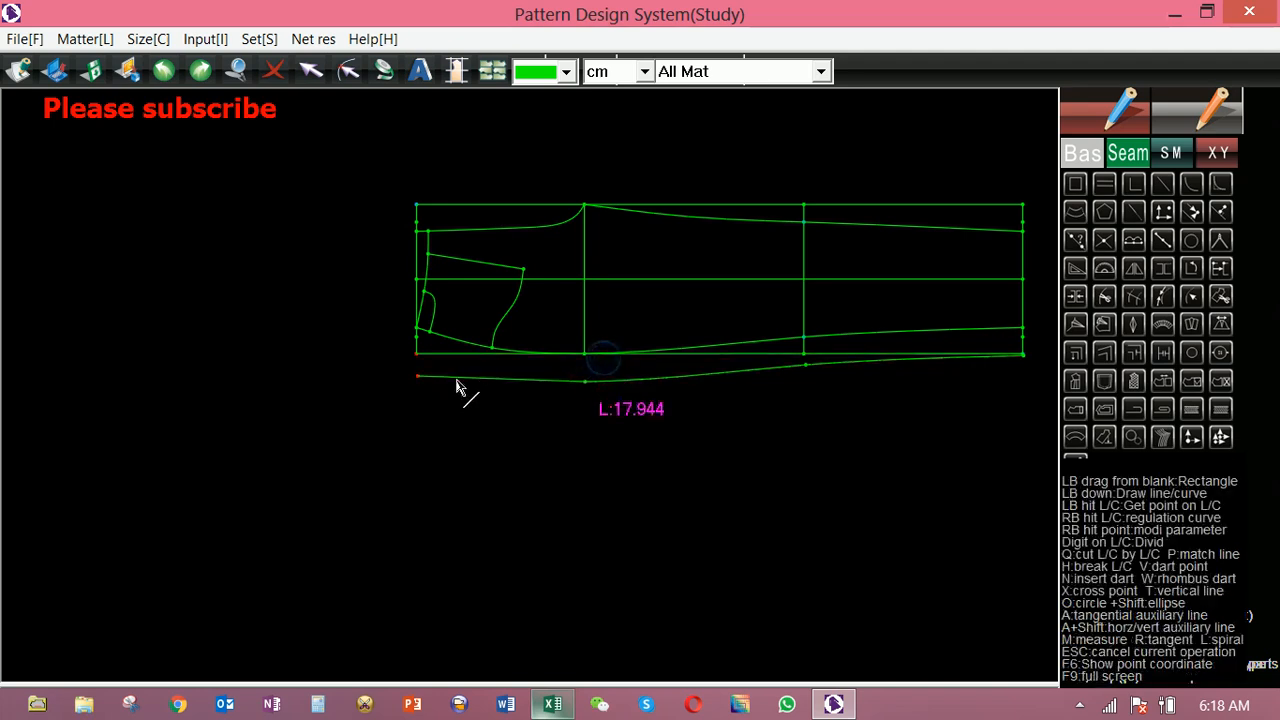
Draw a line 13.163 cm long at 0.87° just above the new line extending the offset leg seam to the waist.
left_click(418, 379)
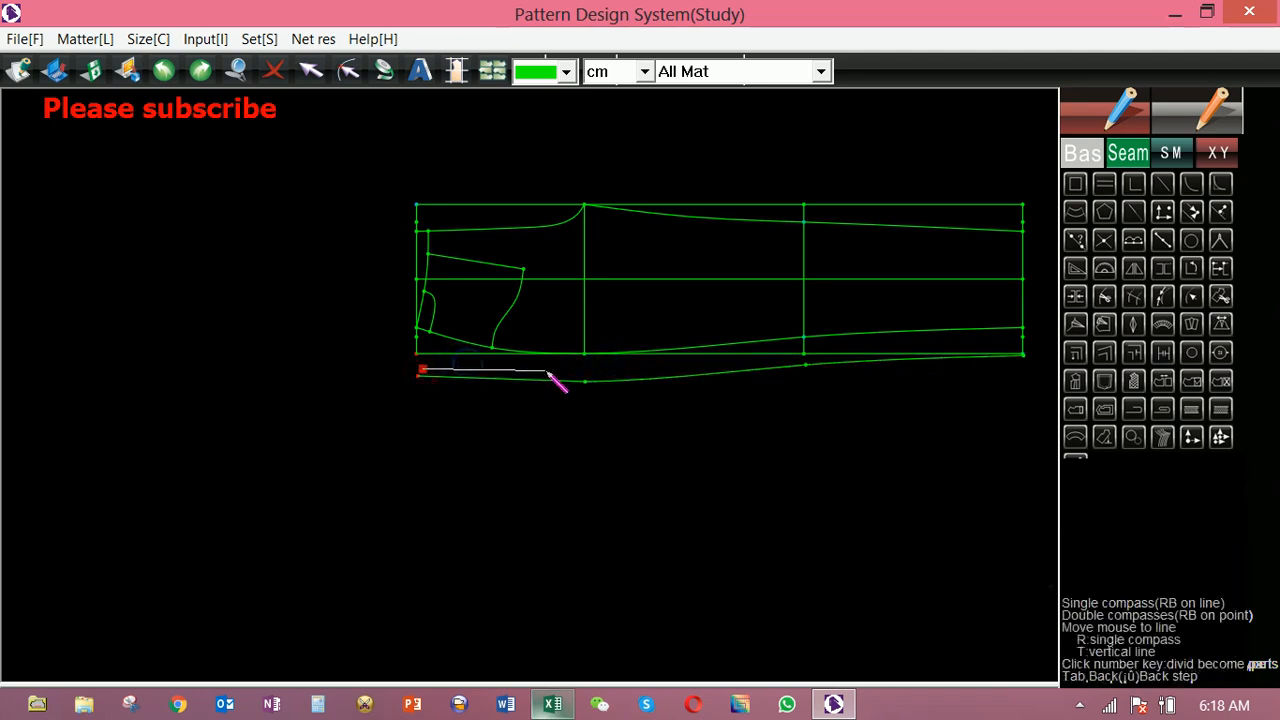
right_click(600, 374)
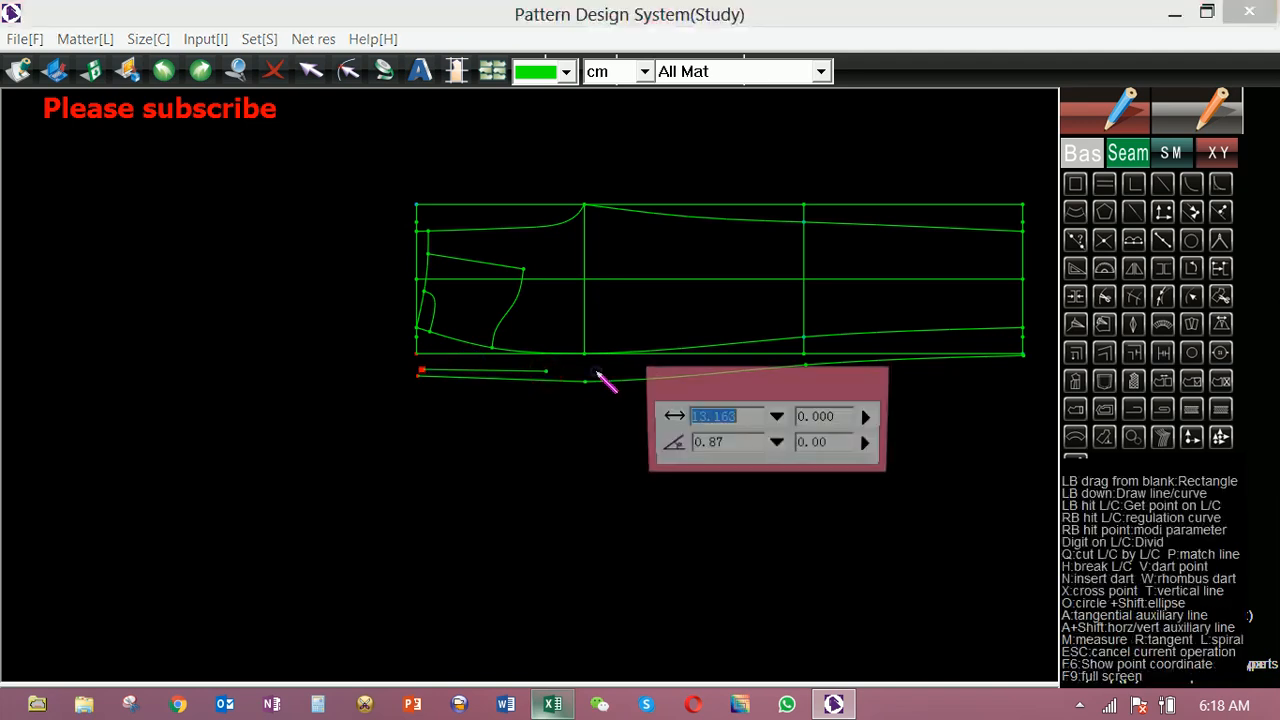
right_click(565, 452)
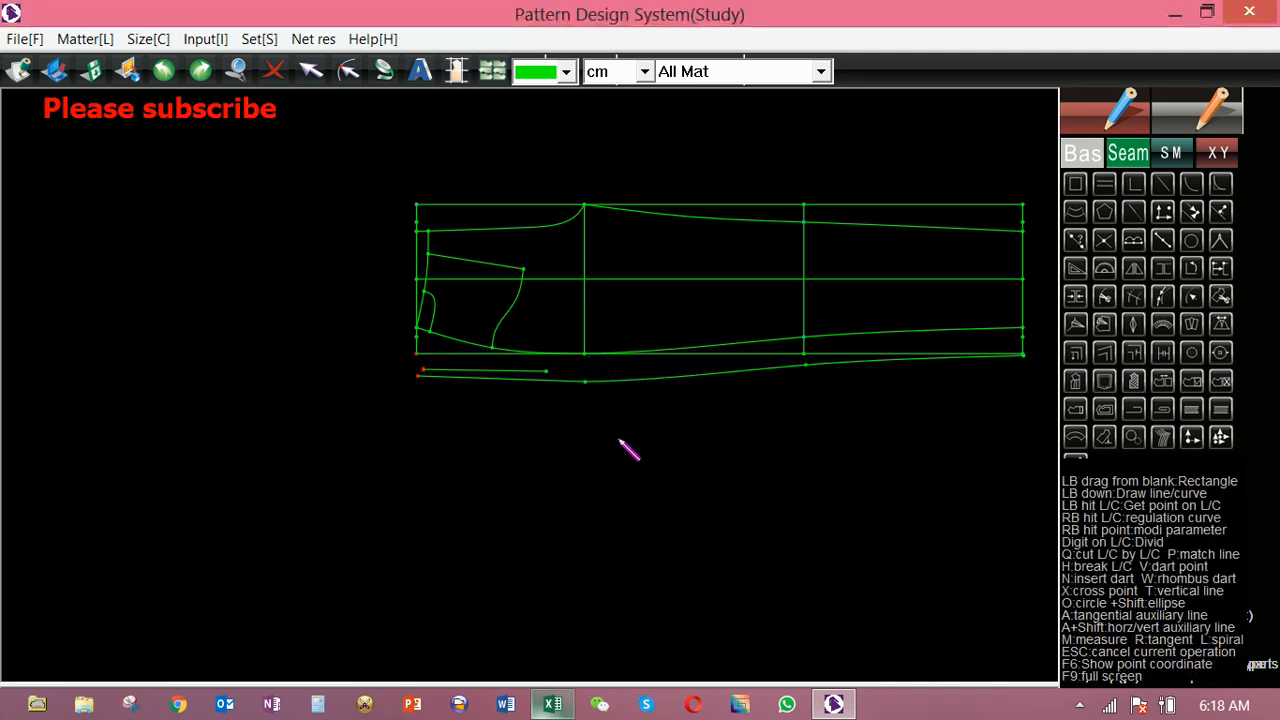
Undo the last short line and draw the slanted back waistline from the offset side seam's waist end, rising beyond the front waist.
key("ctrl+z")
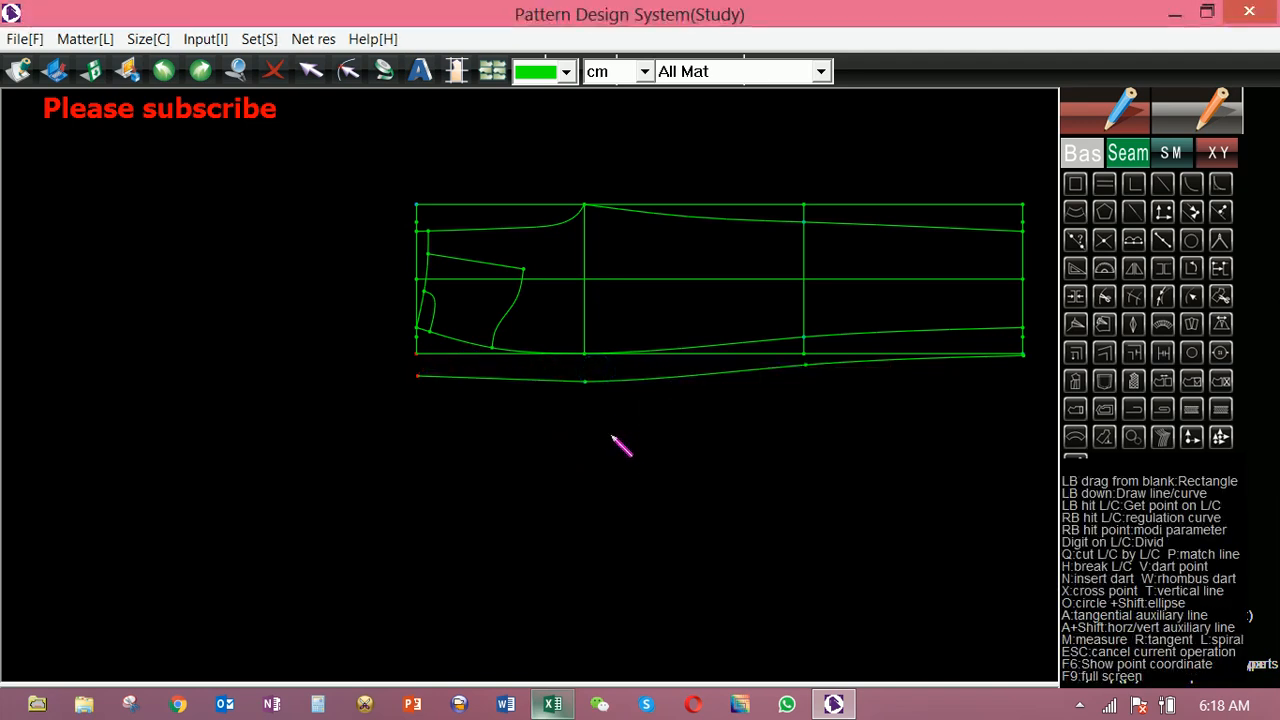
left_click(418, 382)
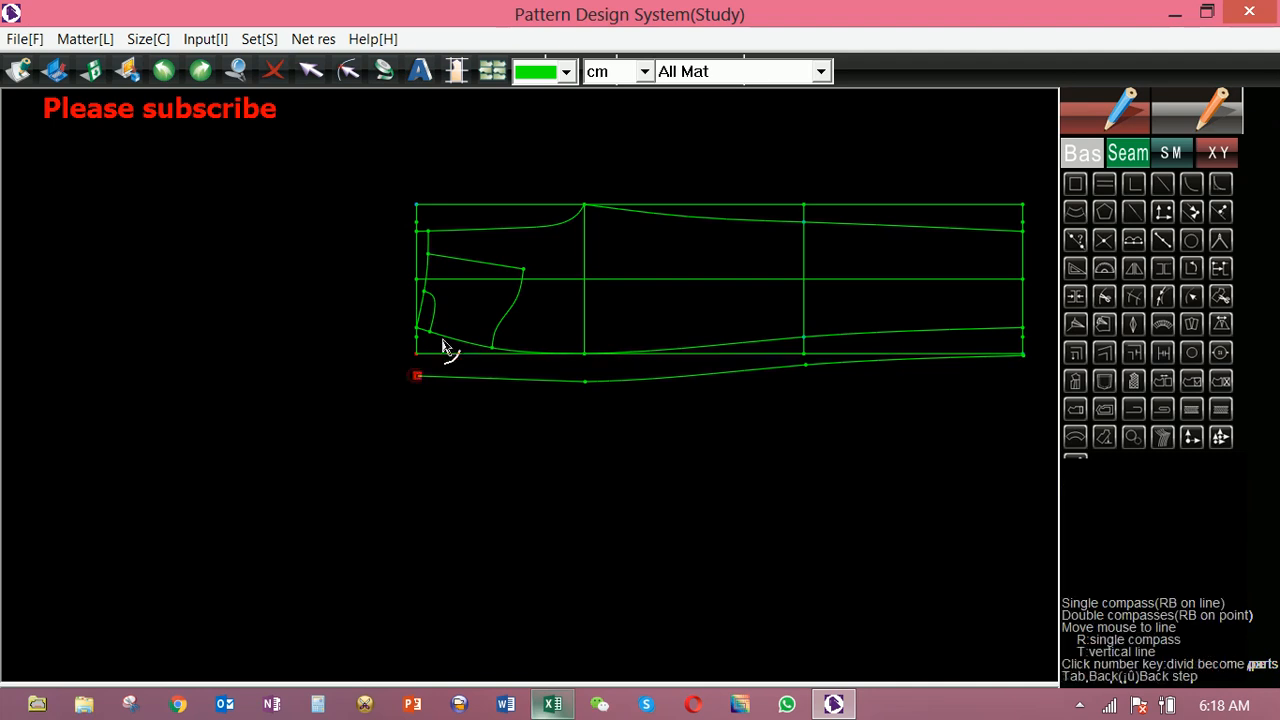
left_click(394, 251)
right_click(394, 251)
right_click(368, 265)
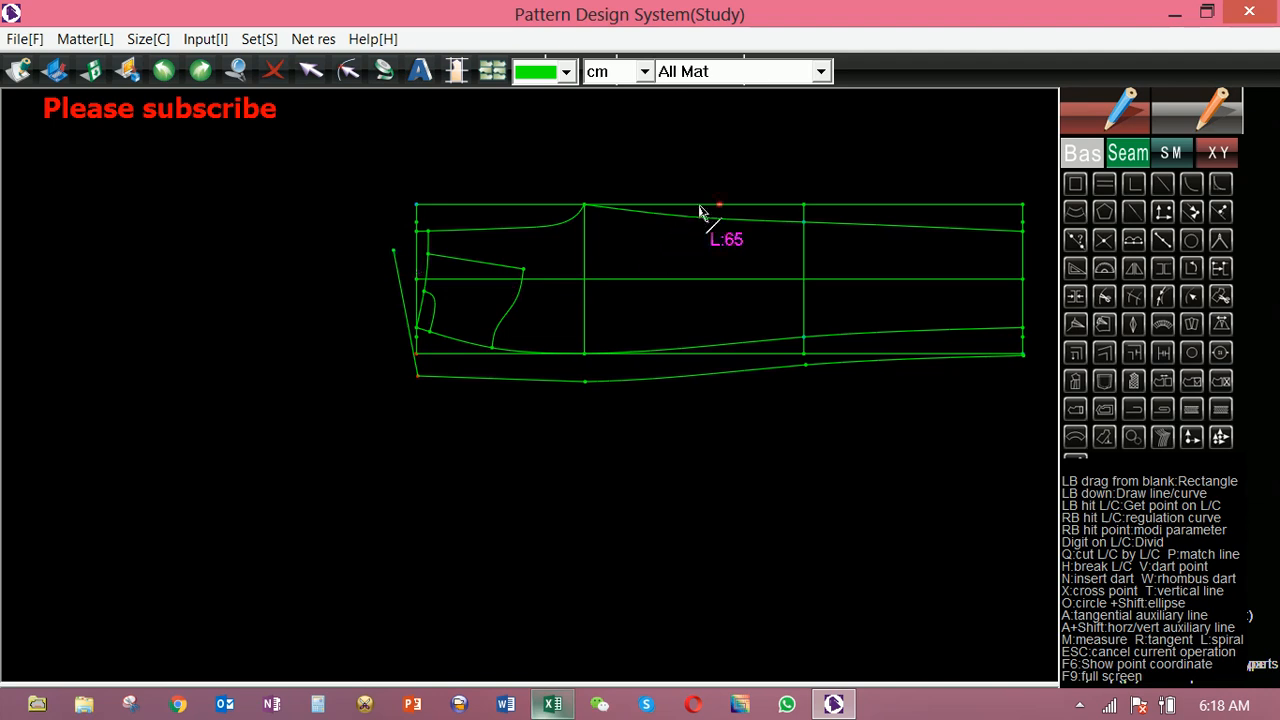
Add a parallel copy of the front inseam, offset 4 cm outside the front panel.
left_click_drag(856, 224, 840, 176)
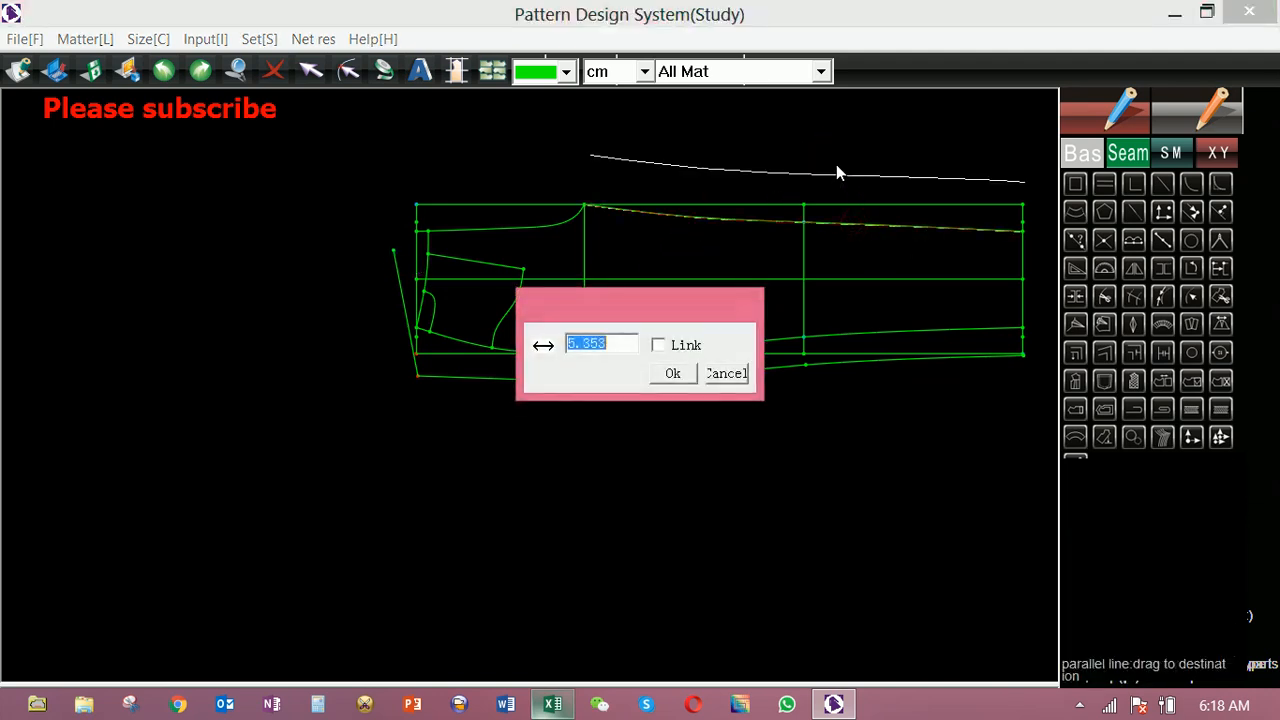
type("4")
left_click(673, 374)
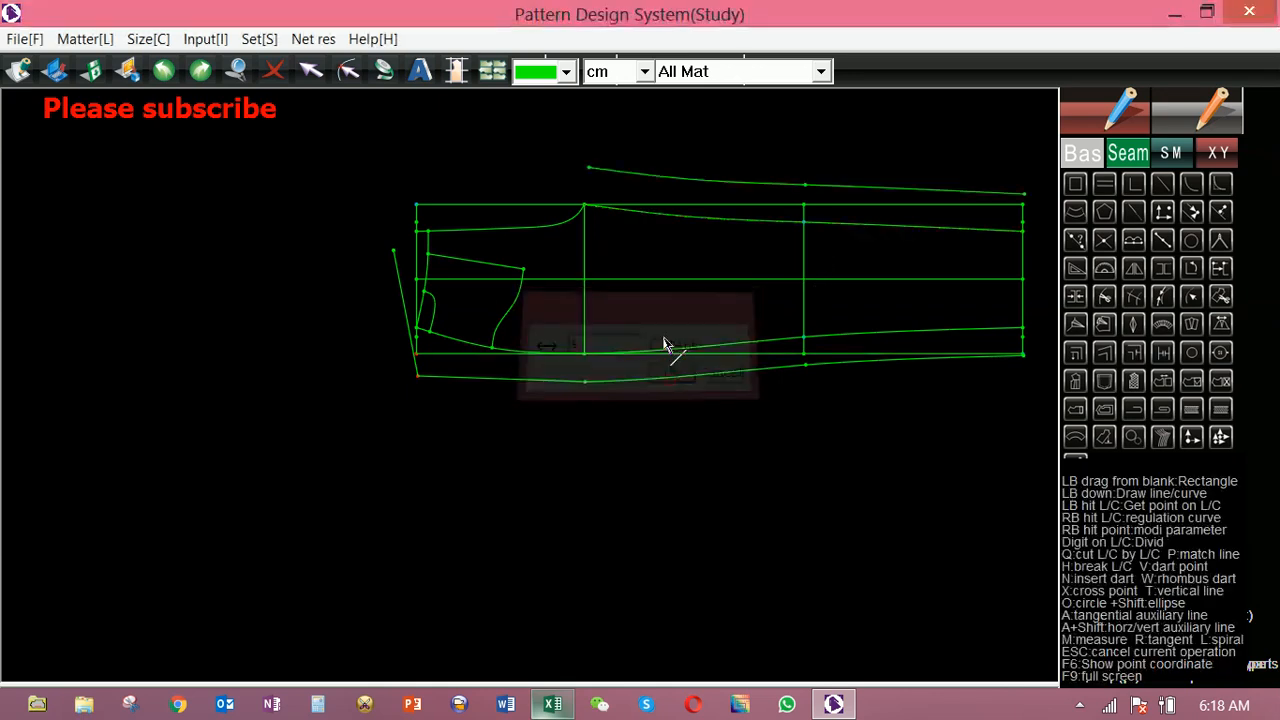
Join the back waistline's free end to the offset inseam's crotch end with a line, and bow it inward into a crotch curve.
left_click(394, 251)
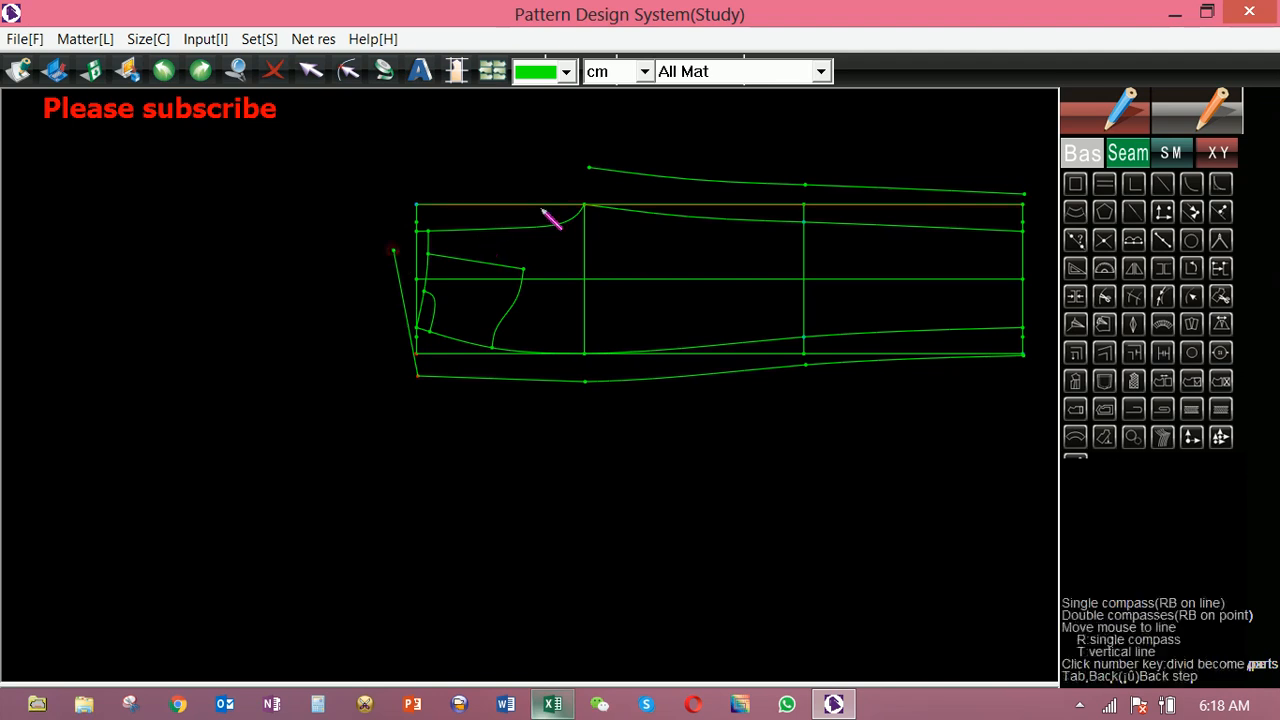
left_click(590, 170)
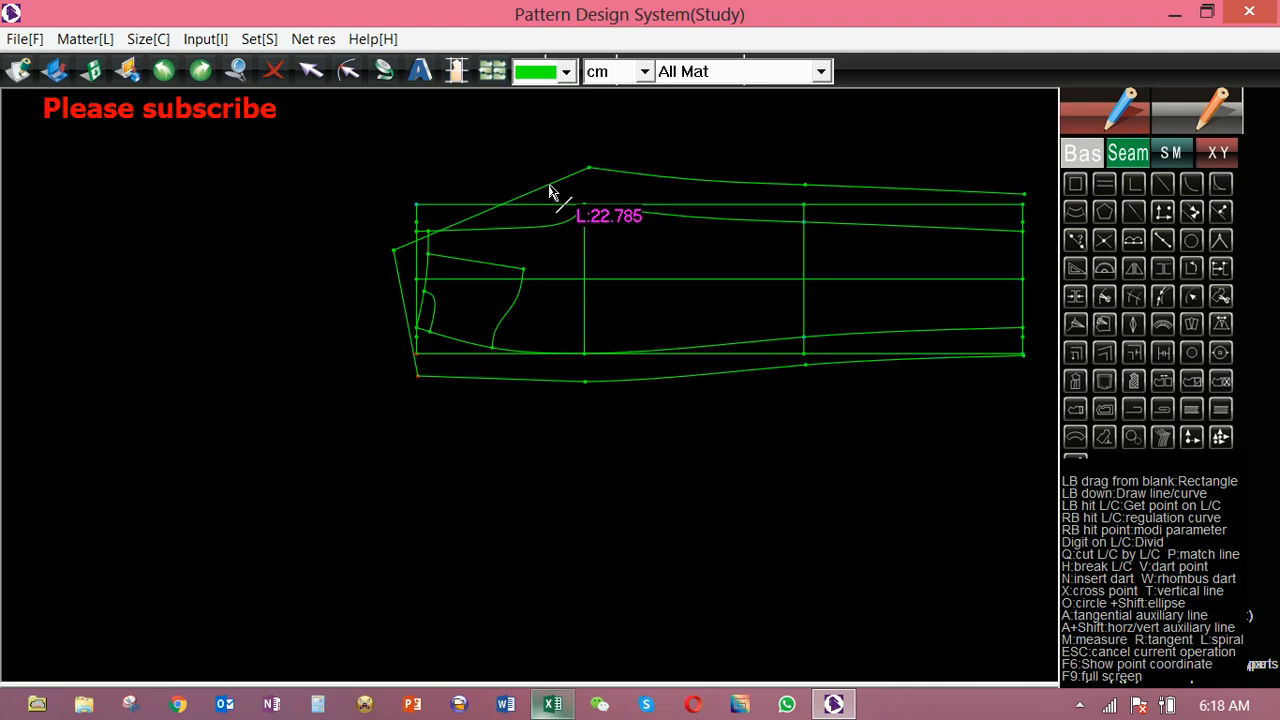
right_click(549, 185)
left_click(549, 185)
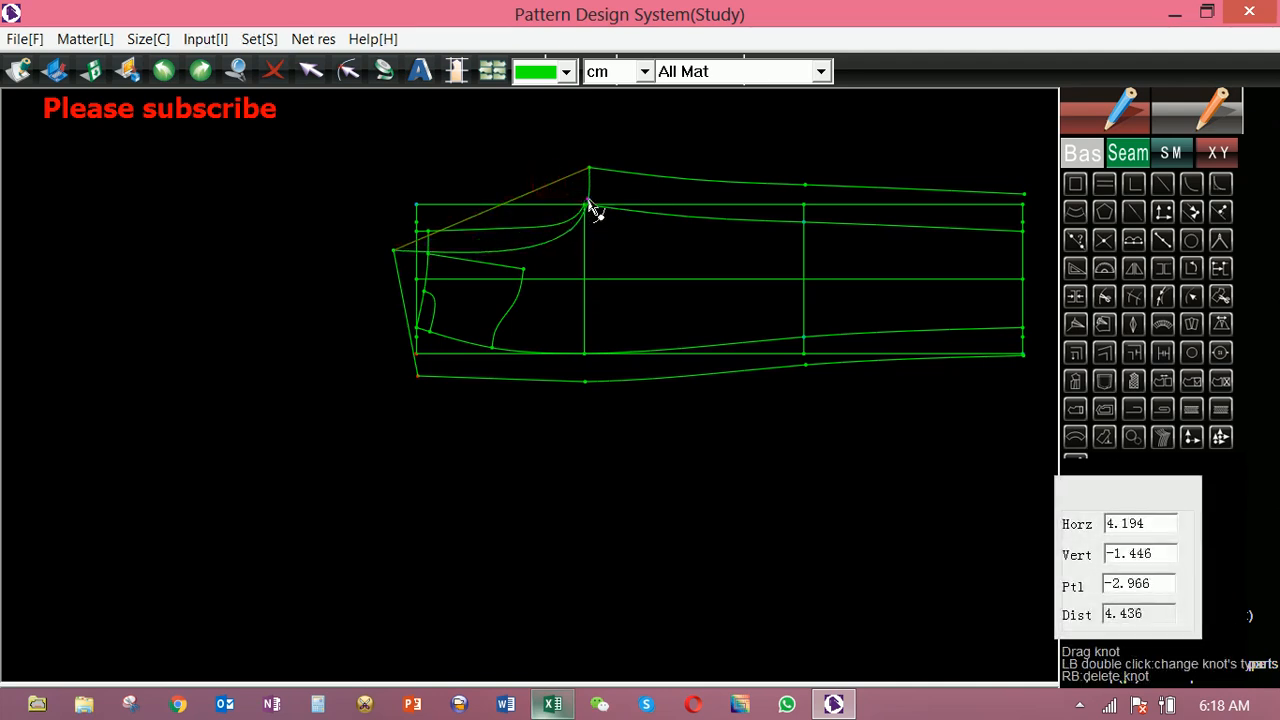
left_click(586, 192)
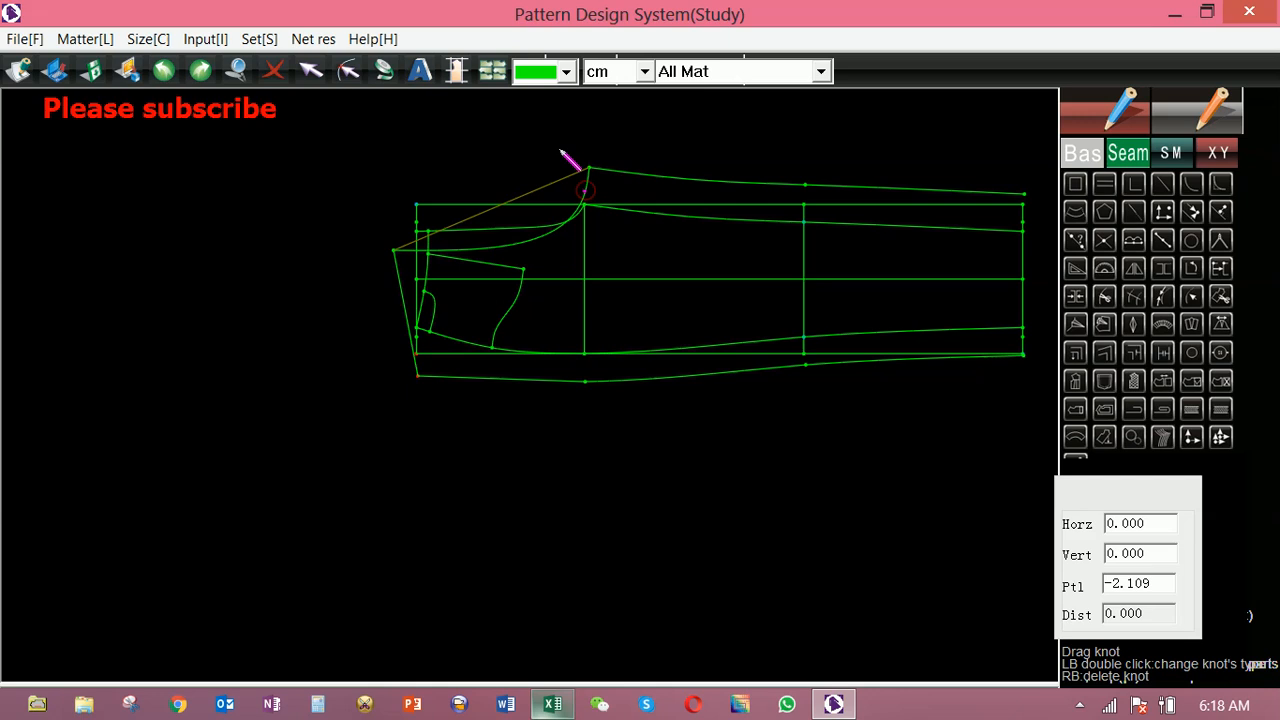
left_click(563, 152)
right_click(564, 155)
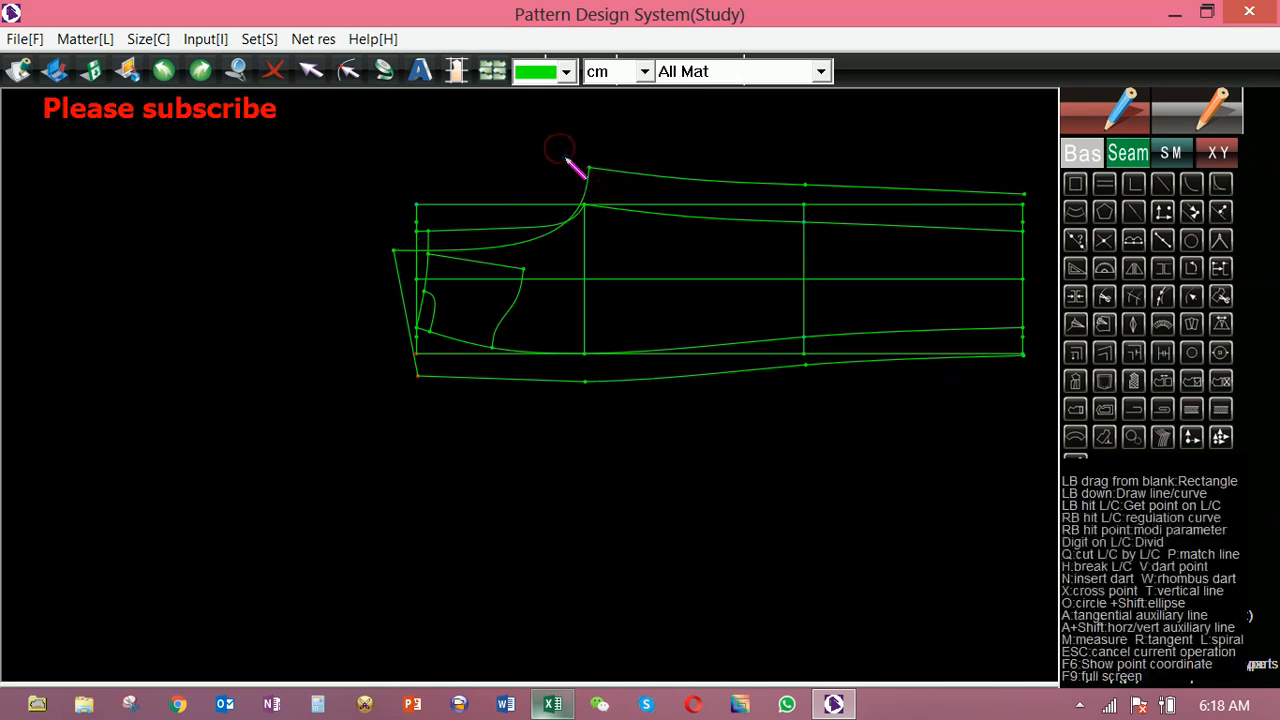
Straighten the waist half of the back crotch curve by moving a second knot outward near its middle.
right_click(513, 252)
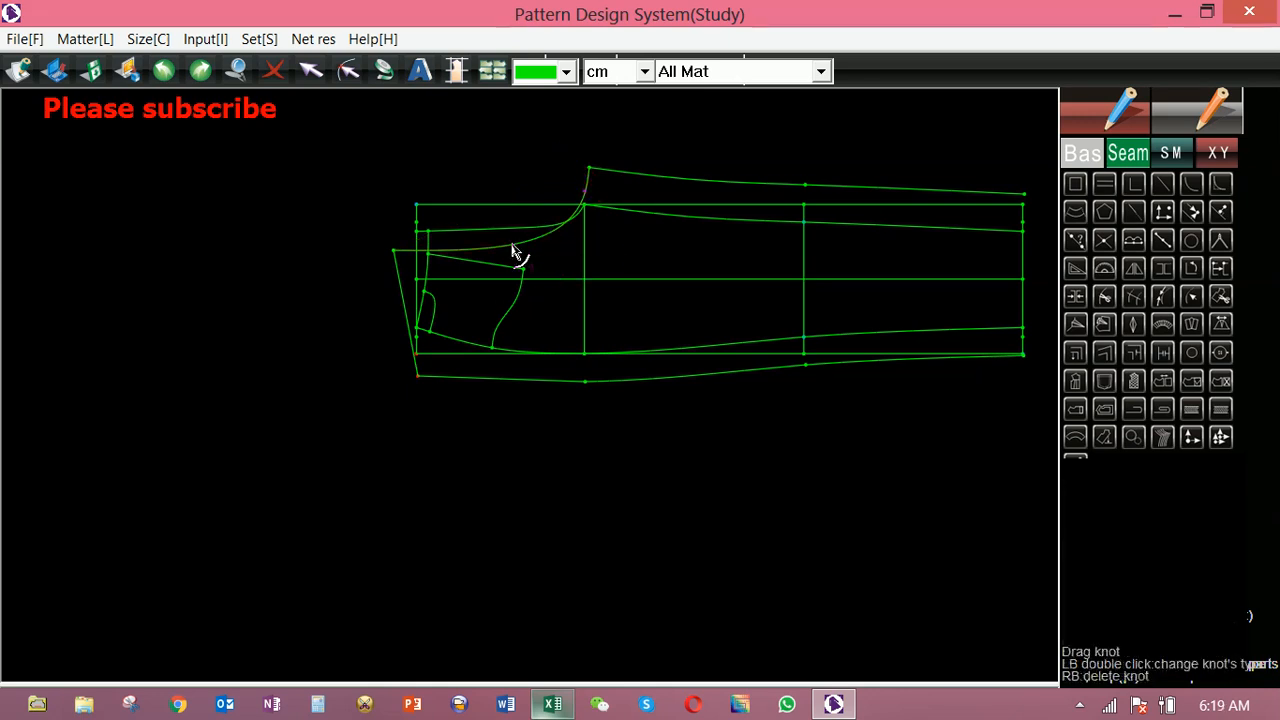
left_click(514, 247)
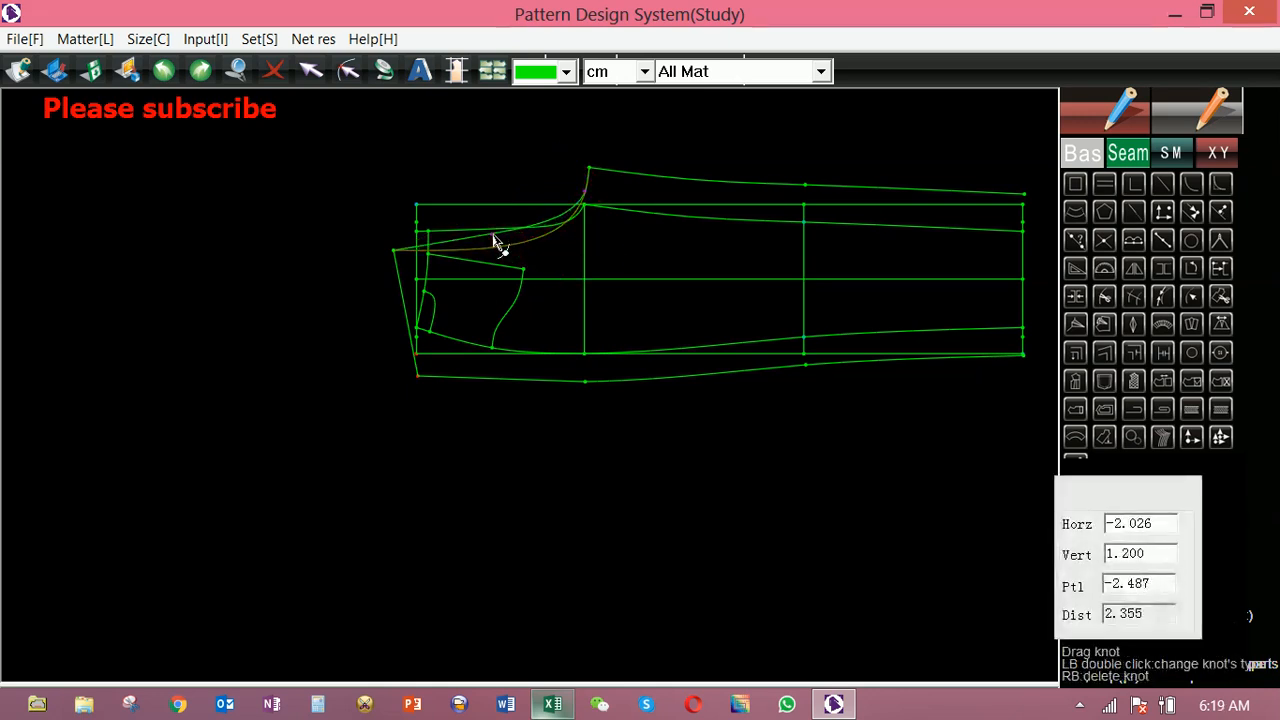
left_click(493, 238)
right_click(525, 251)
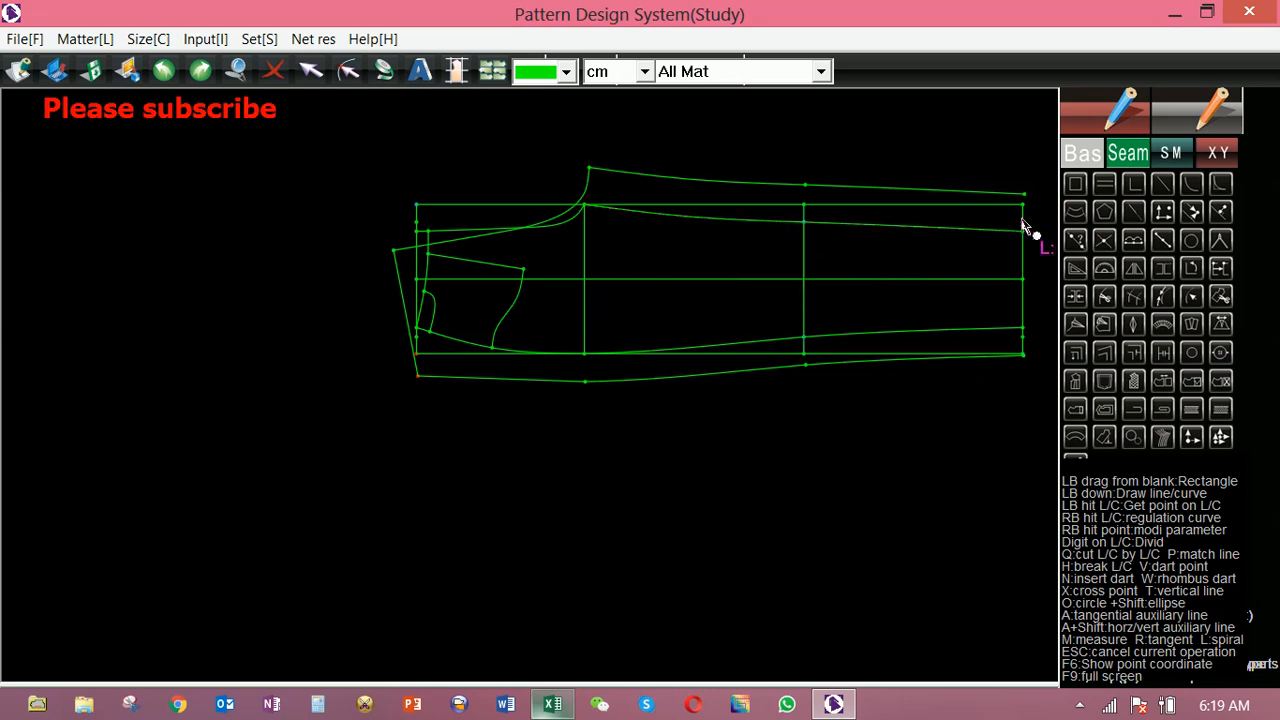
Draw a short hem line between the frame corner and a point on the offset inseam 0.275 cm from its hem end.
scroll(1030, 212, "up", 1)
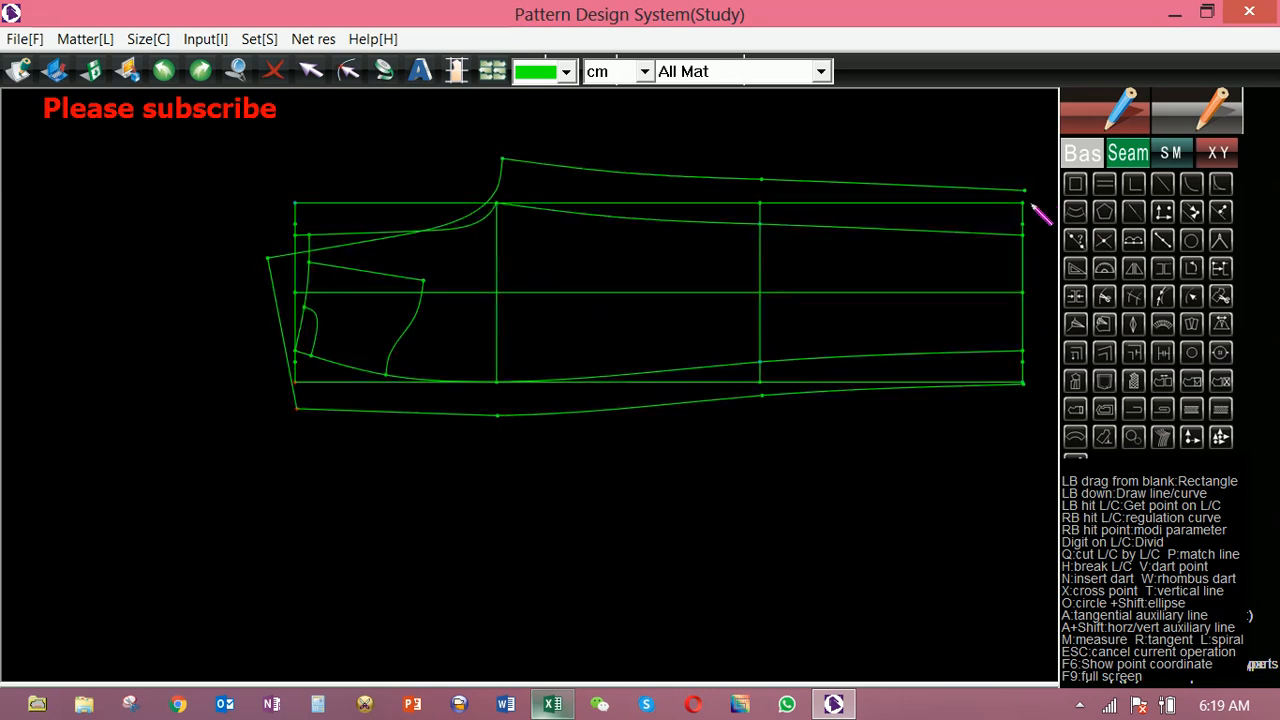
left_click(1024, 197)
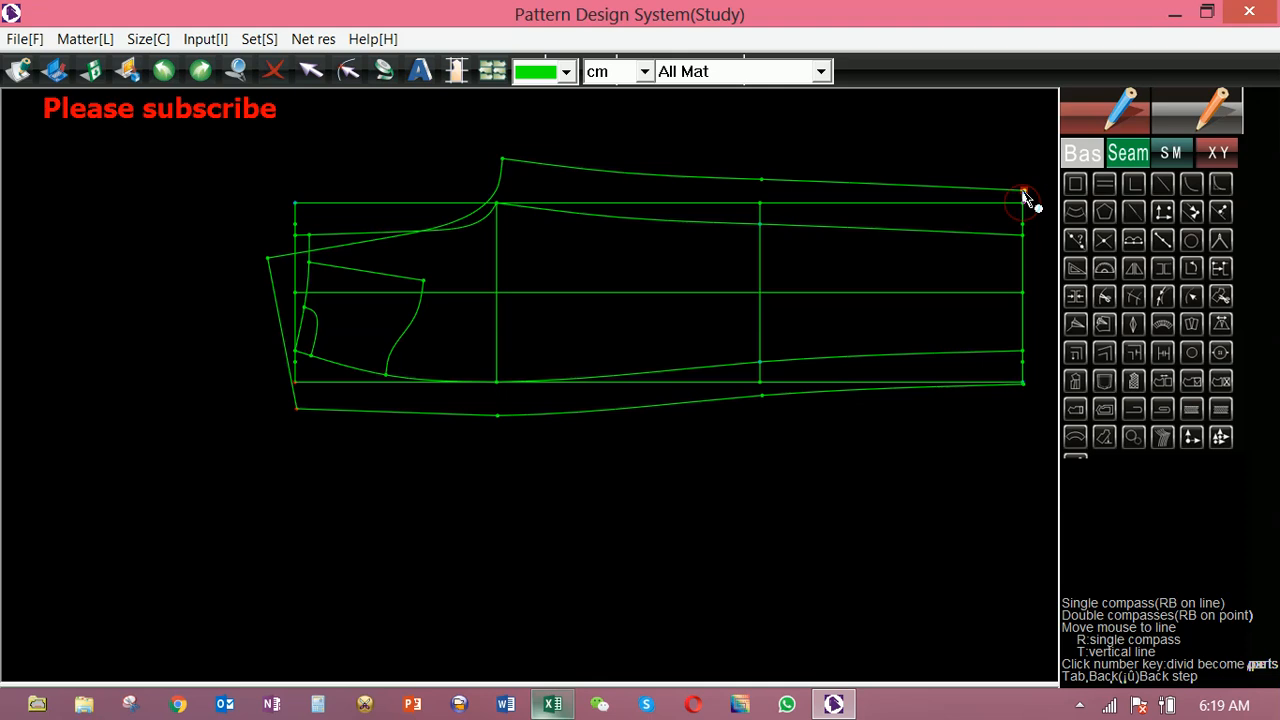
scroll(1022, 195, "up", 2)
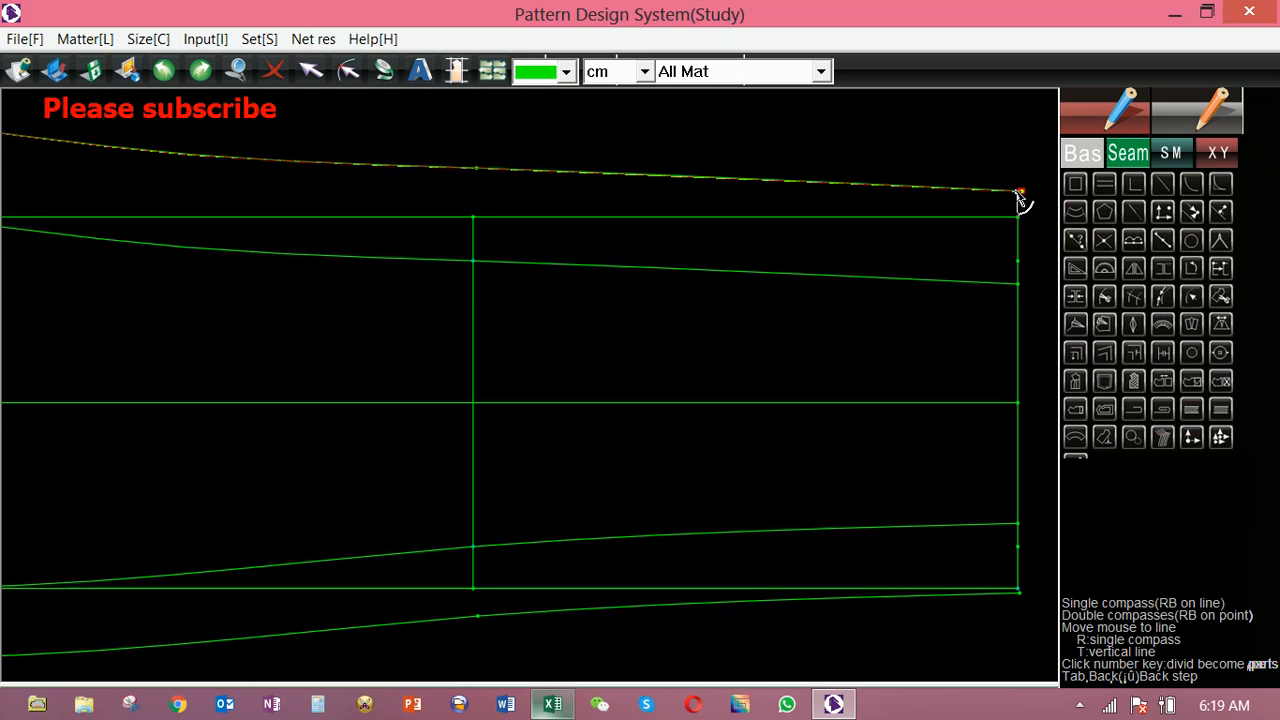
right_click(1020, 195)
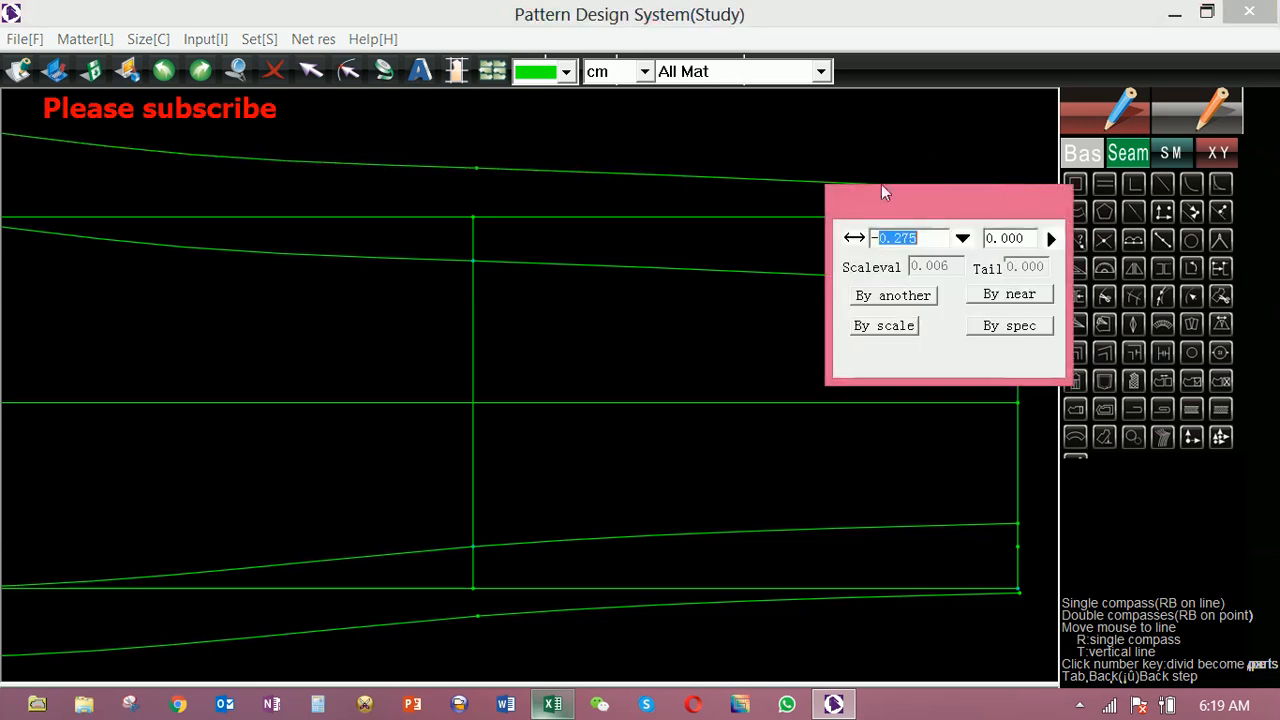
key("Return")
scroll(818, 362, "down", 3)
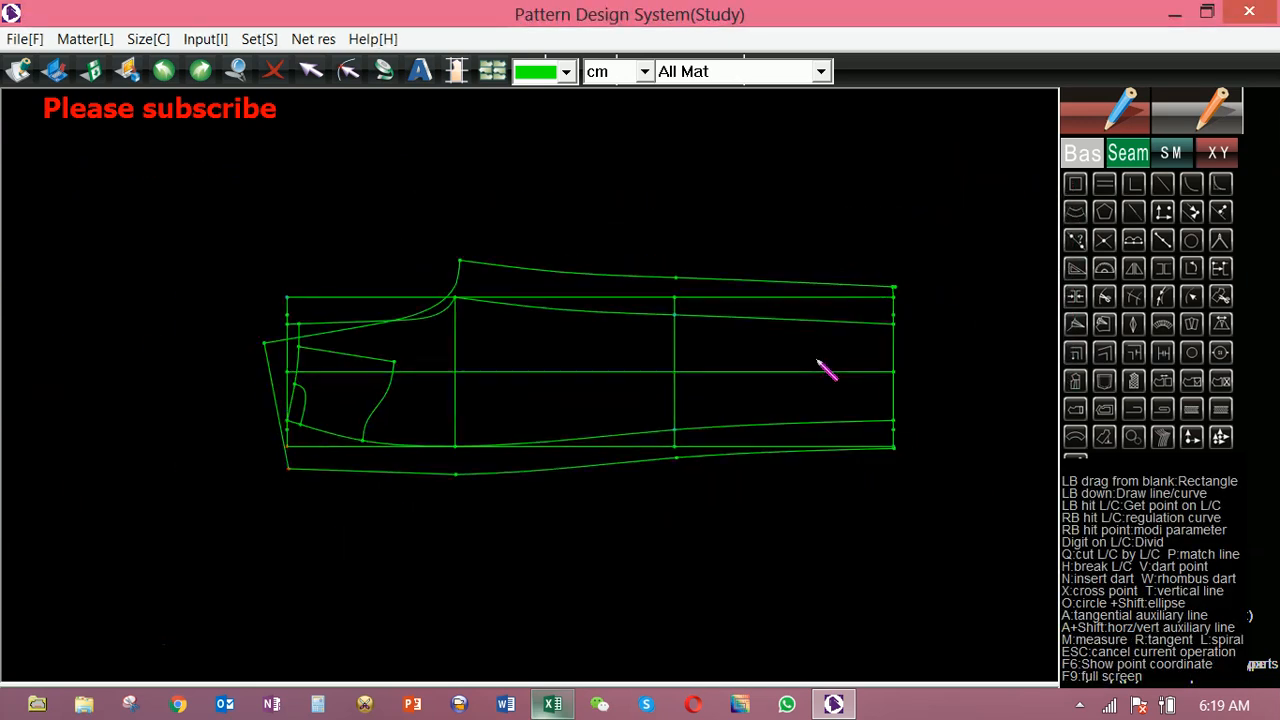
scroll(666, 376, "up", 1)
scroll(558, 381, "up", 1)
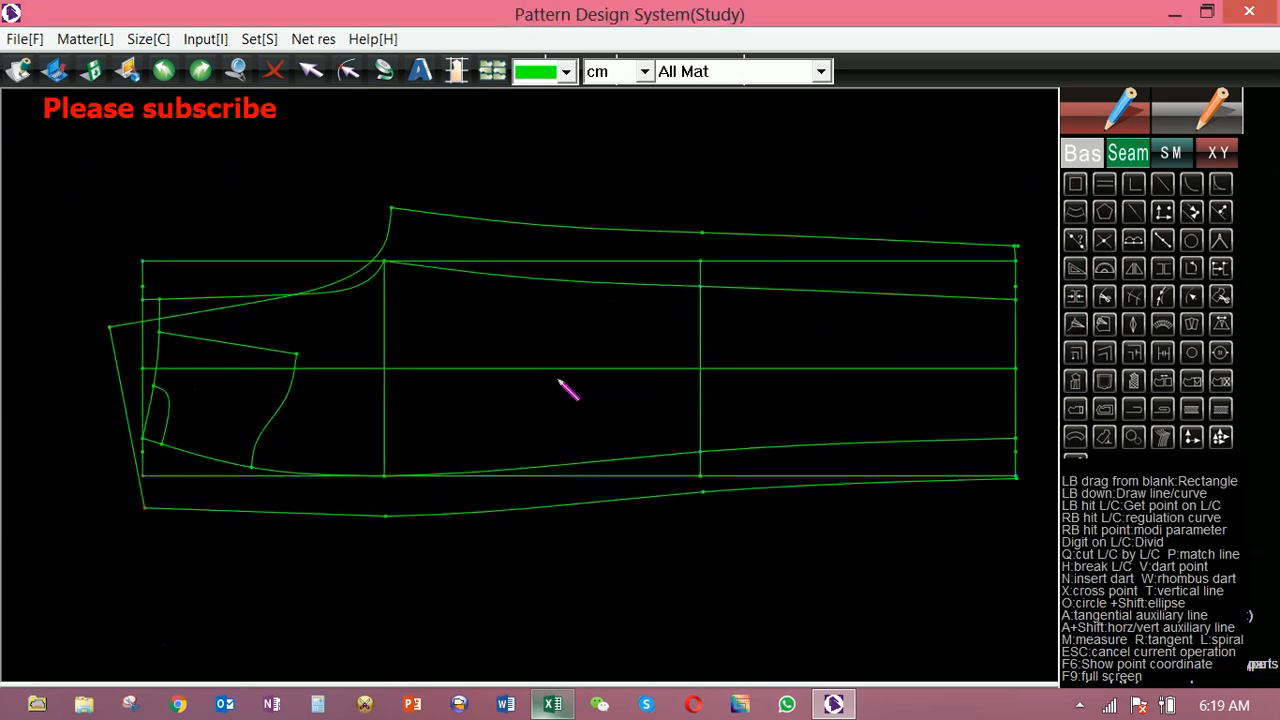
scroll(557, 381, "down", 1)
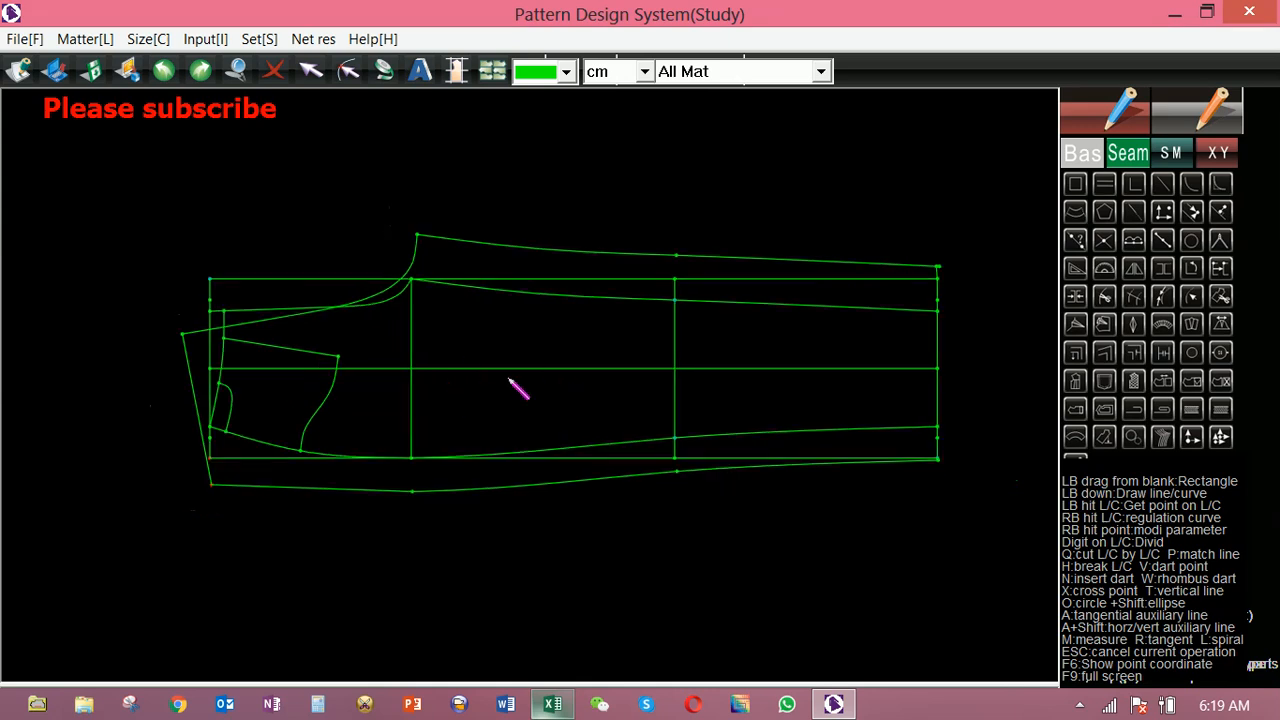
right_click(321, 491)
left_click_drag(322, 491, 355, 478)
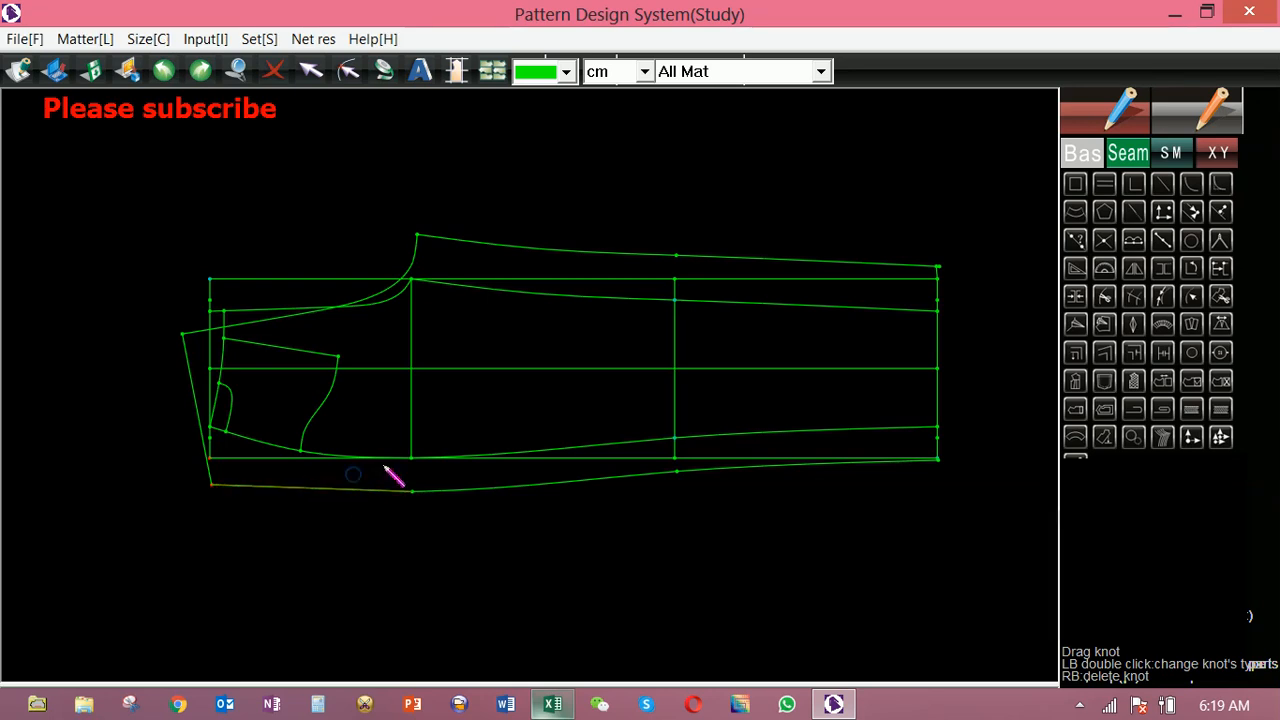
right_click(347, 492)
left_click(347, 491)
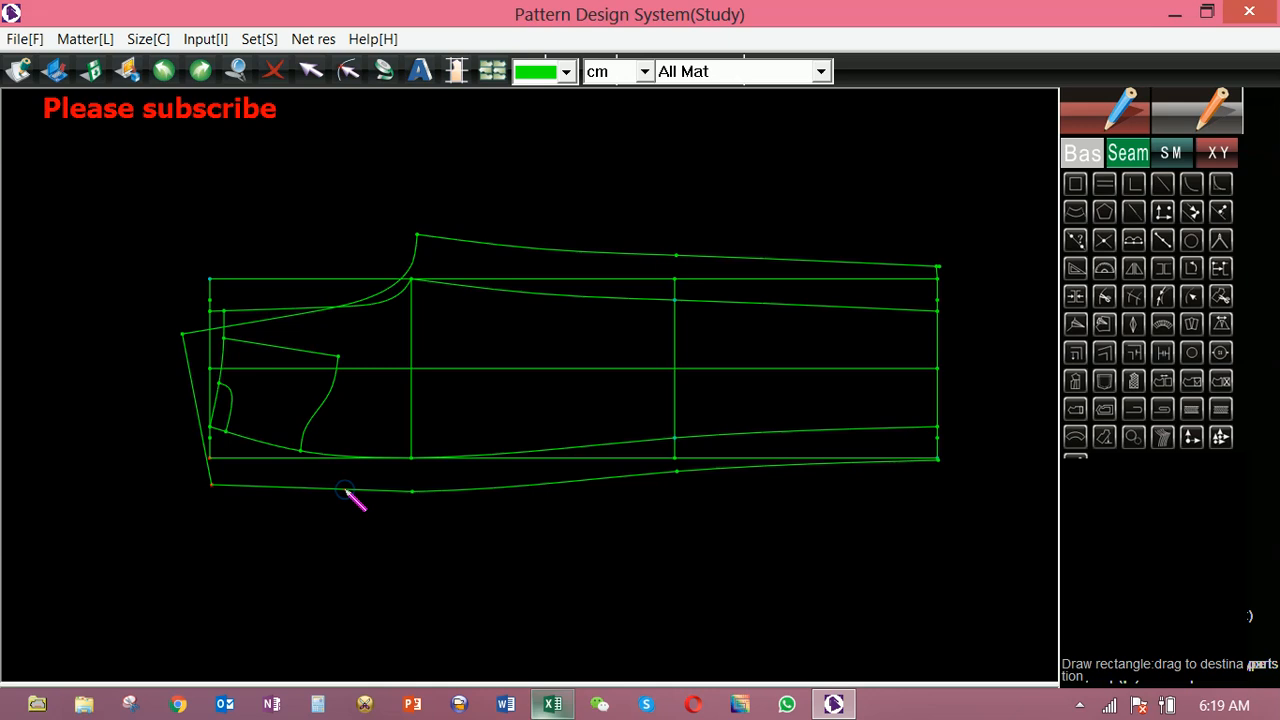
left_click(339, 493)
left_click(351, 473)
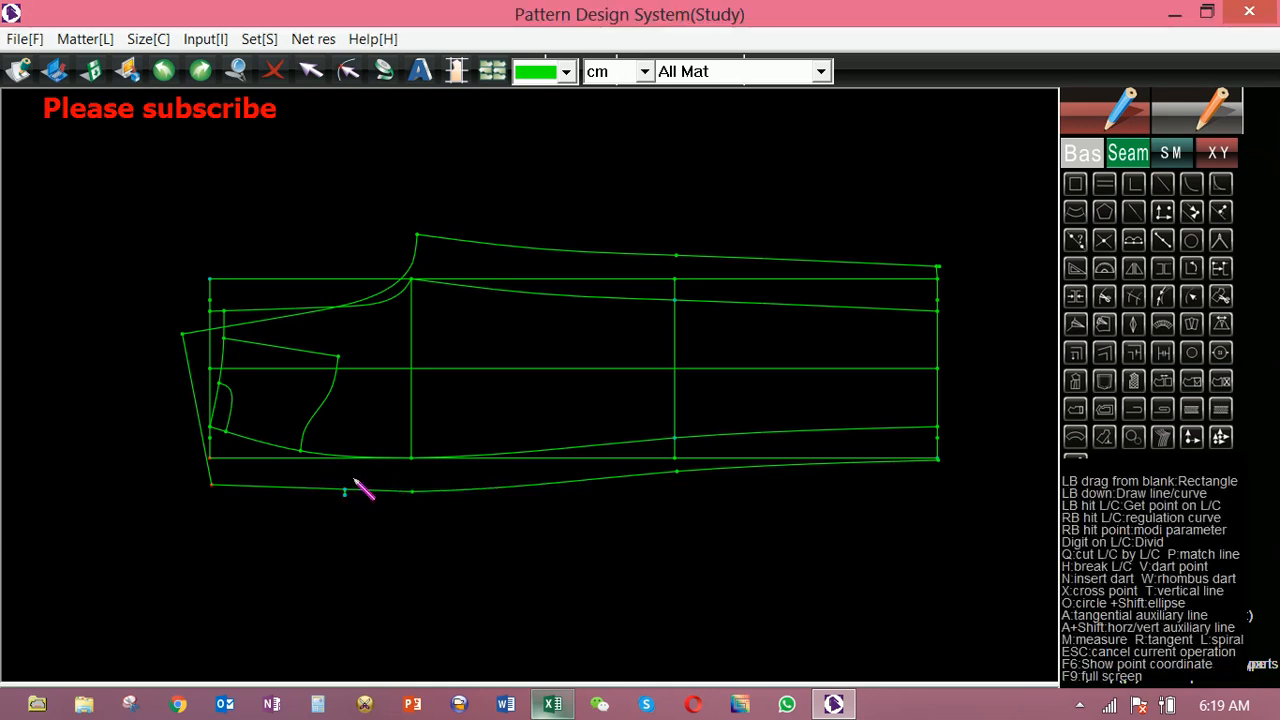
Bow the offset side seam slightly outward between the waist and the crotch level to round the back hip.
right_click(339, 490)
left_click_drag(339, 491, 324, 492)
right_click(343, 466)
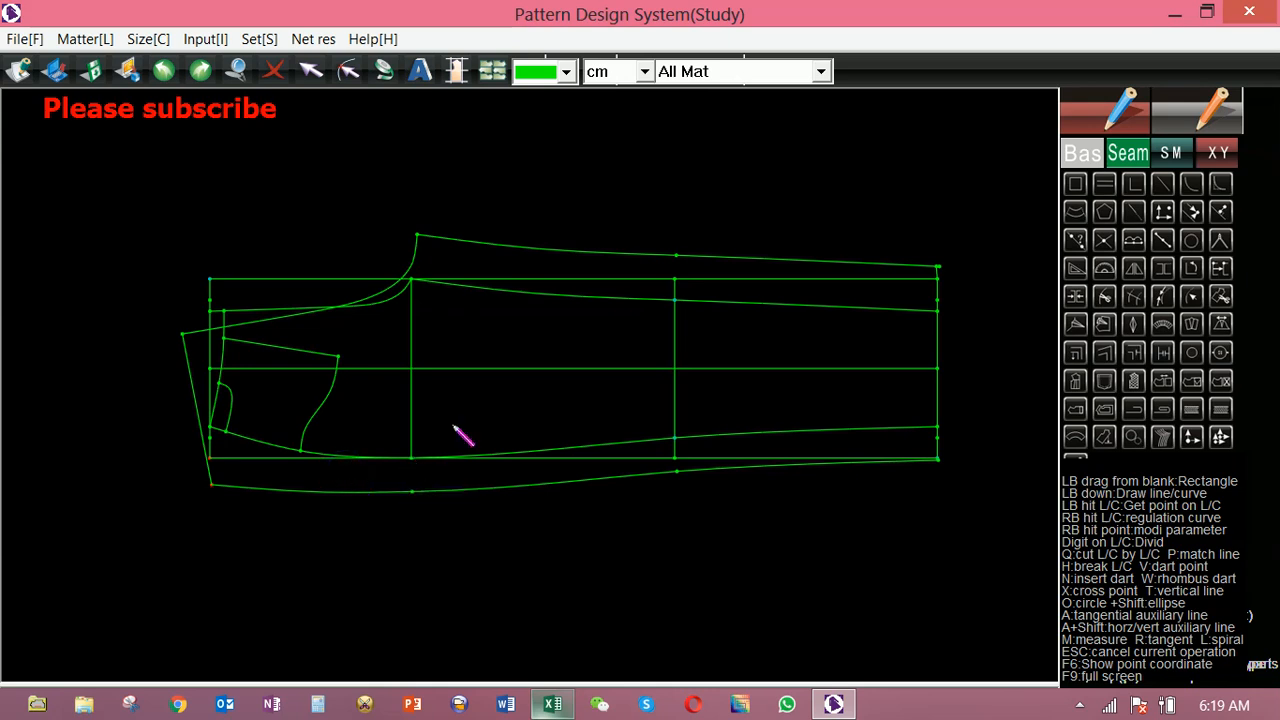
Select the front piece's closed outline for pattern making: inseam, crotch curve, waistline, pocket opening curve, side seam and hem.
left_click(1220, 298)
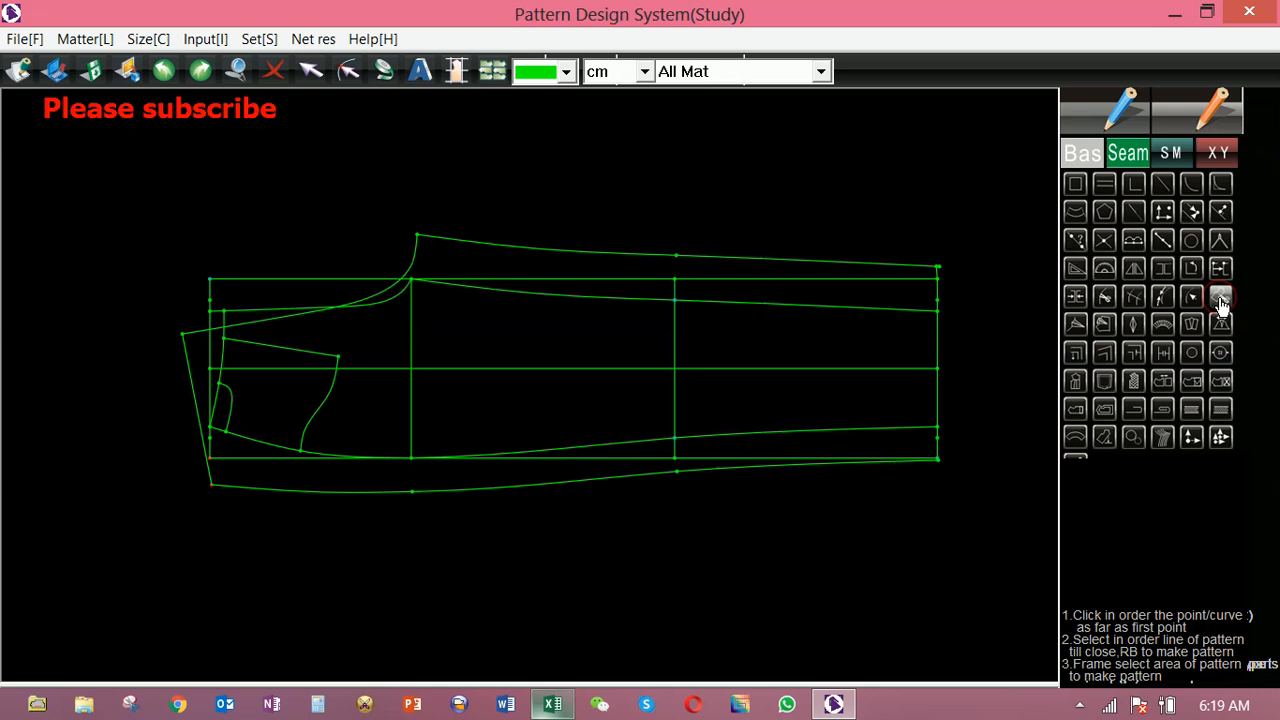
left_click(792, 308)
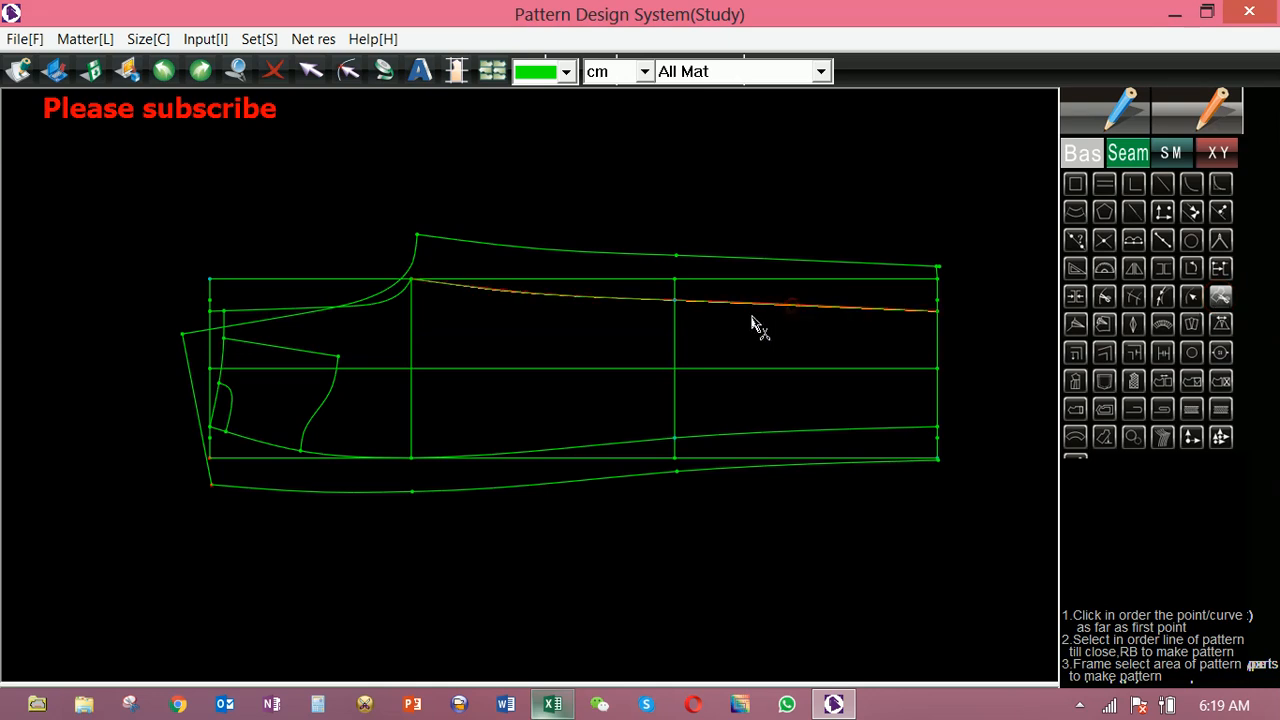
left_click(389, 300)
left_click(225, 350)
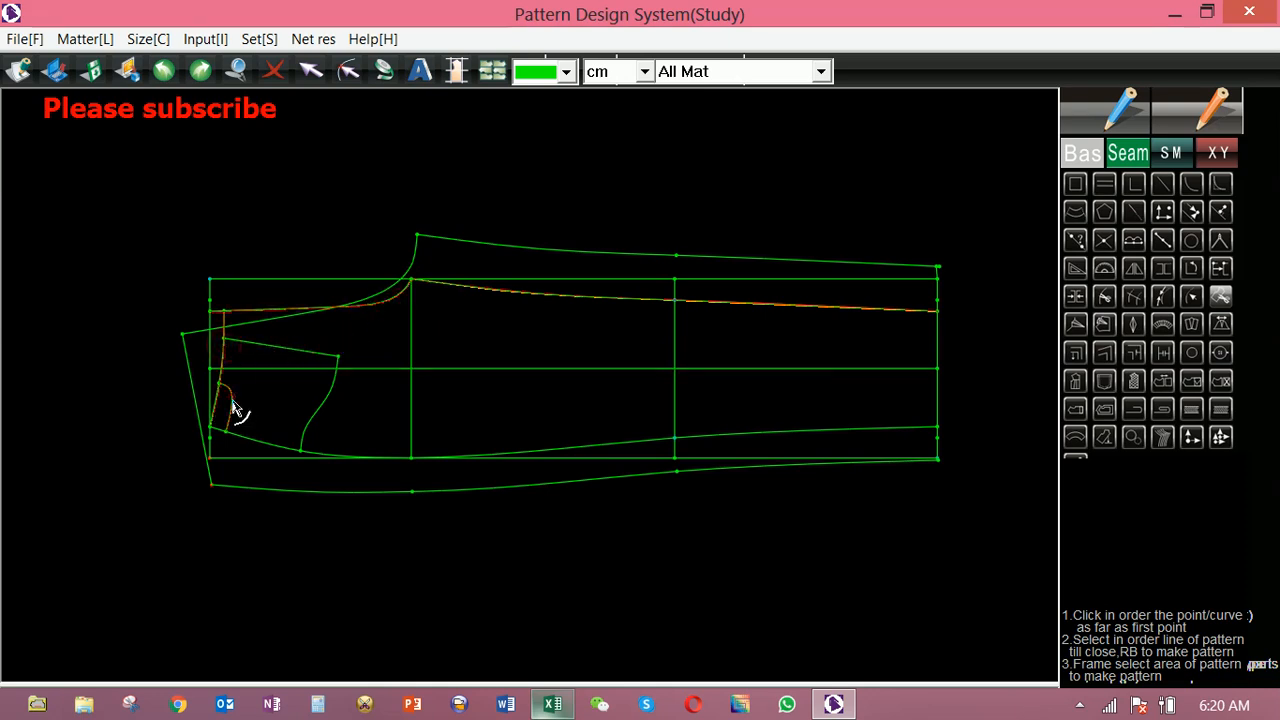
left_click(259, 442)
left_click(554, 447)
left_click(937, 398)
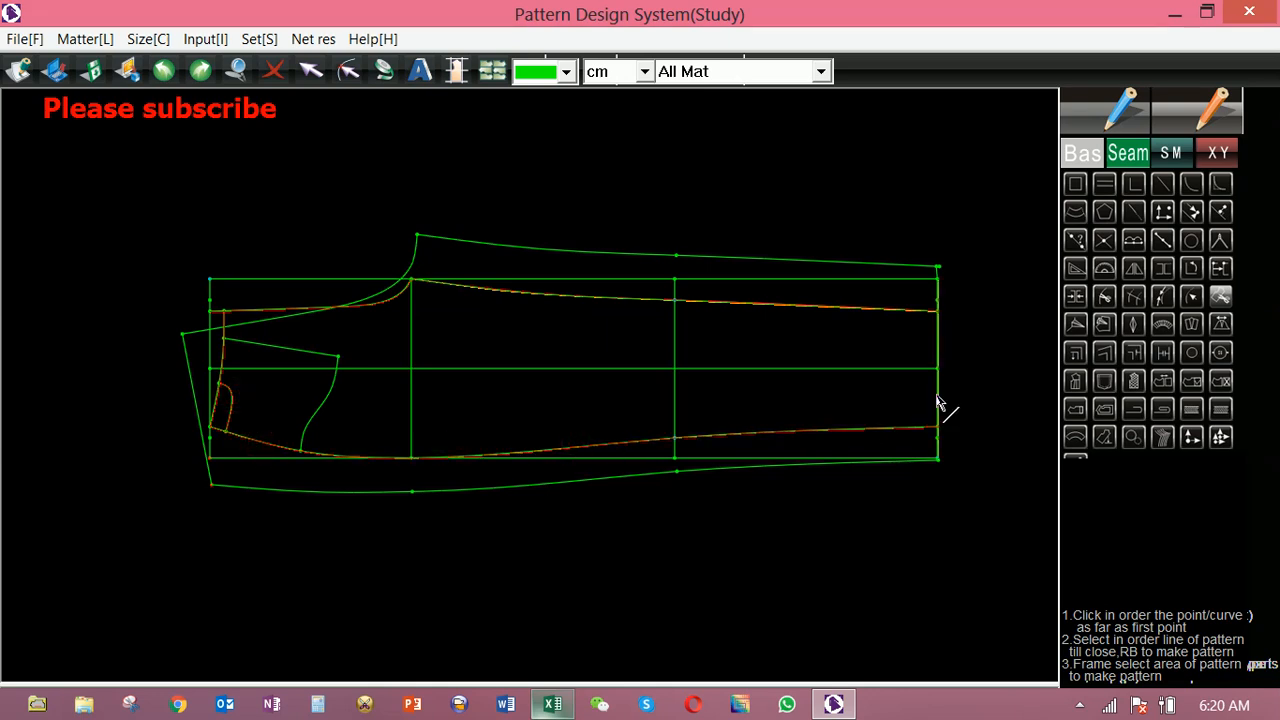
Make the selected outline a pattern piece named "fr" and place it above the draft.
right_click(877, 402)
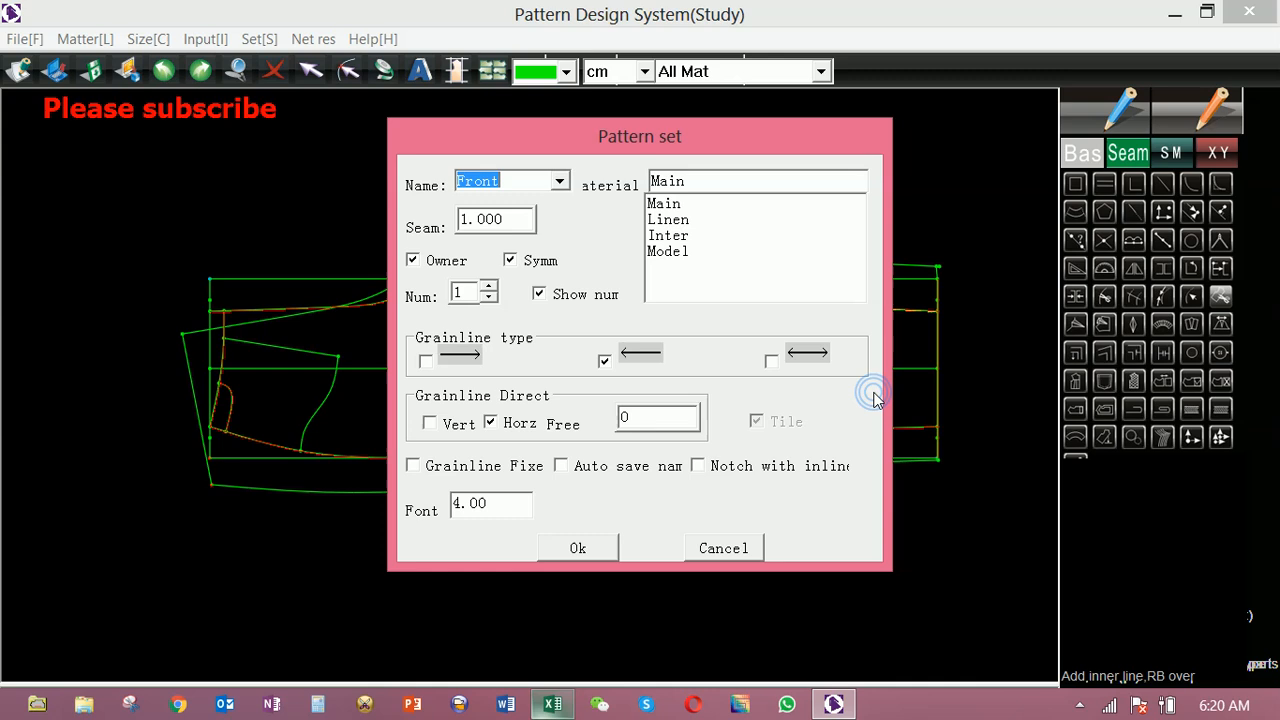
type("fr")
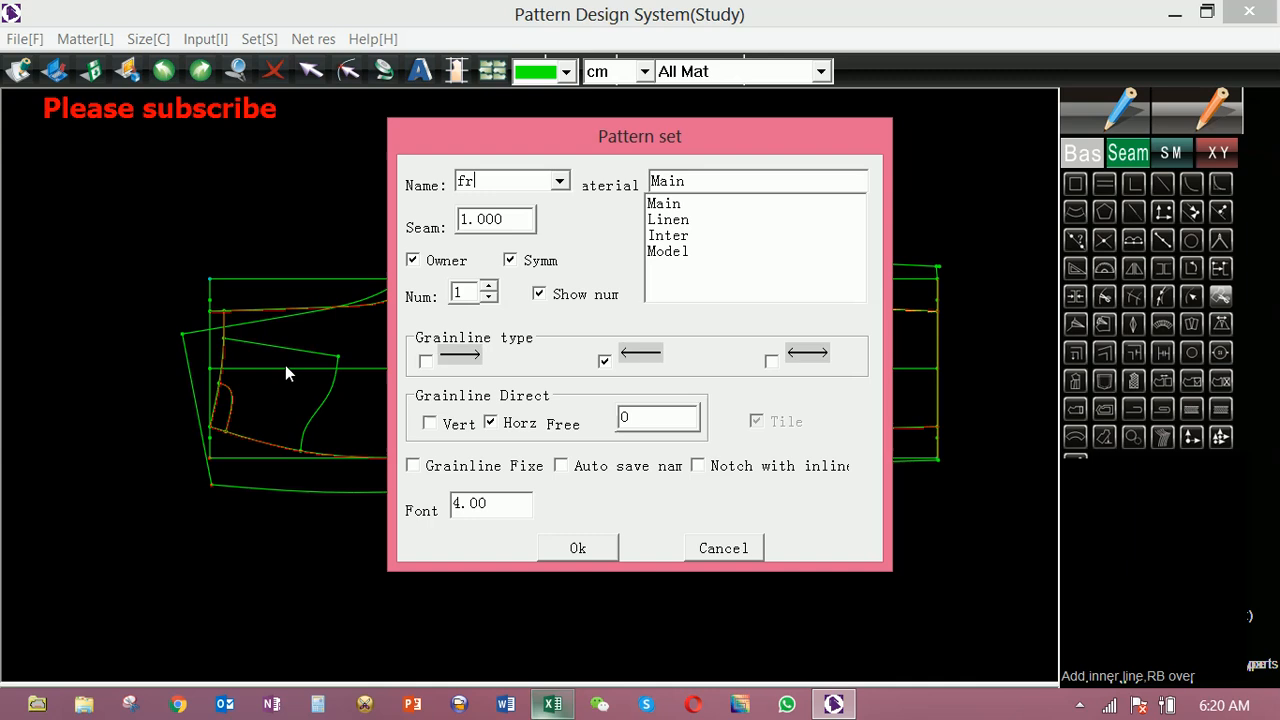
left_click(579, 548)
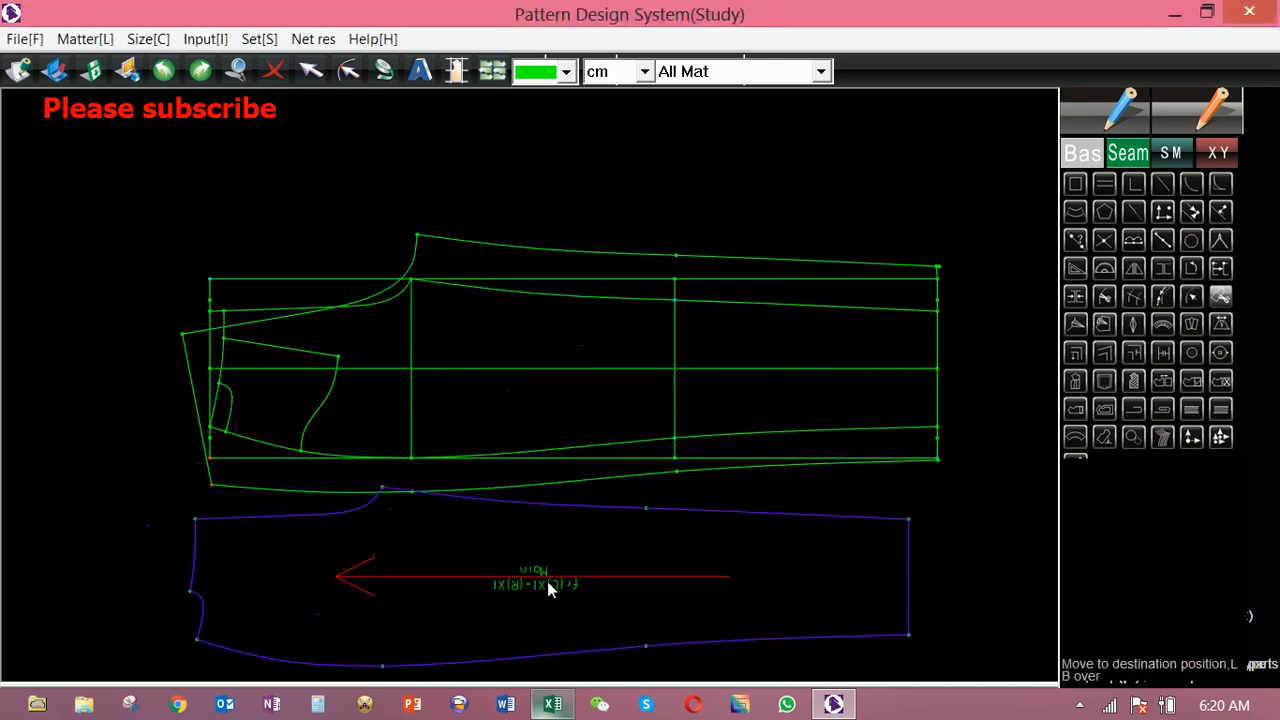
left_click(613, 237)
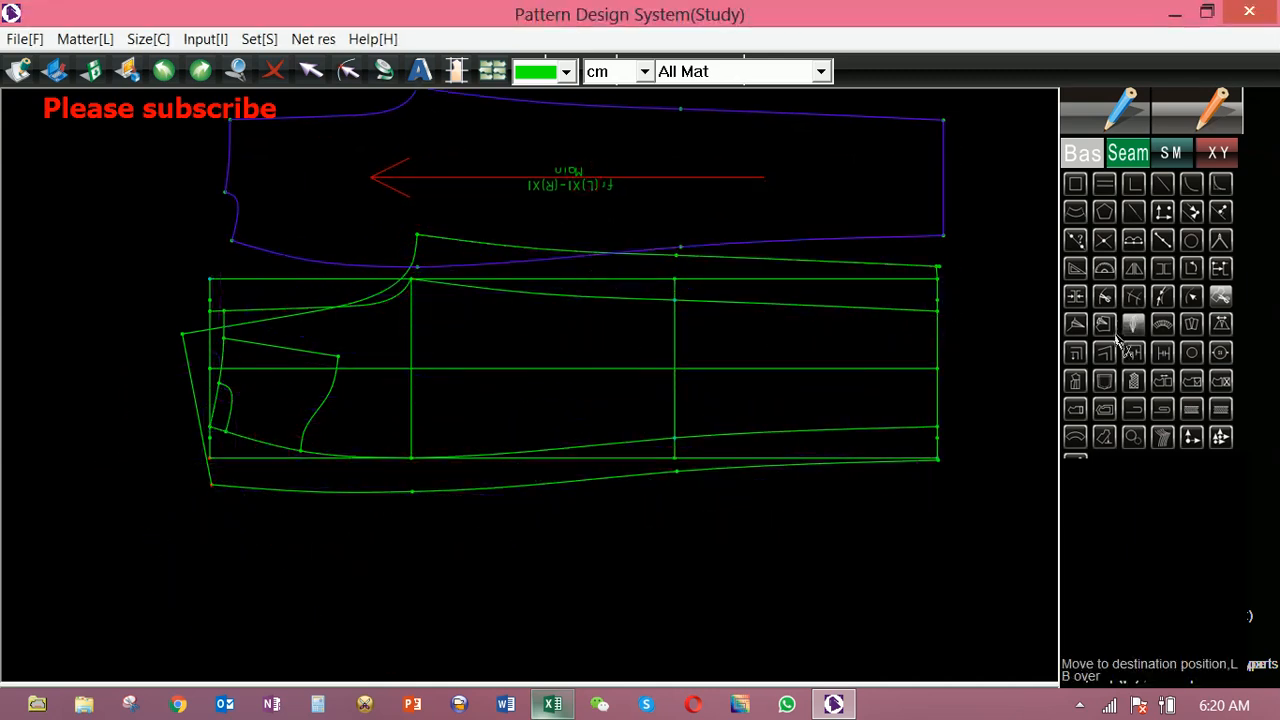
left_click(1229, 299)
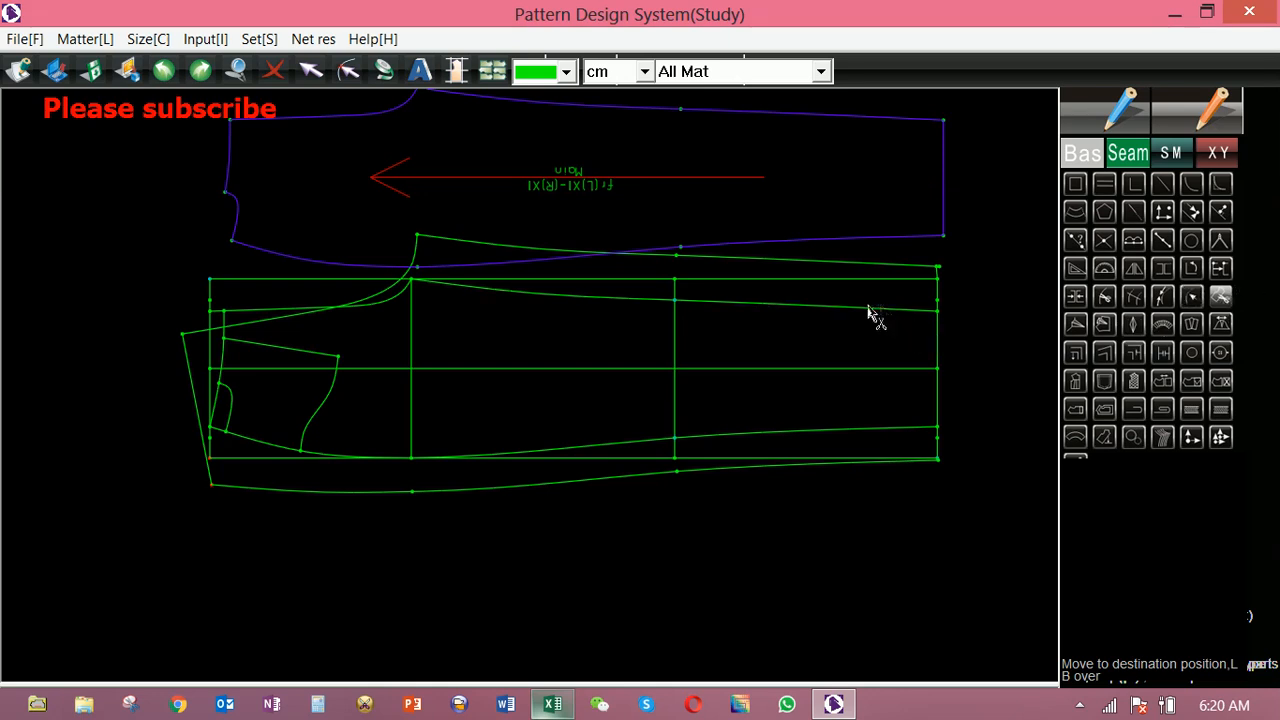
scroll(822, 318, "down", 1)
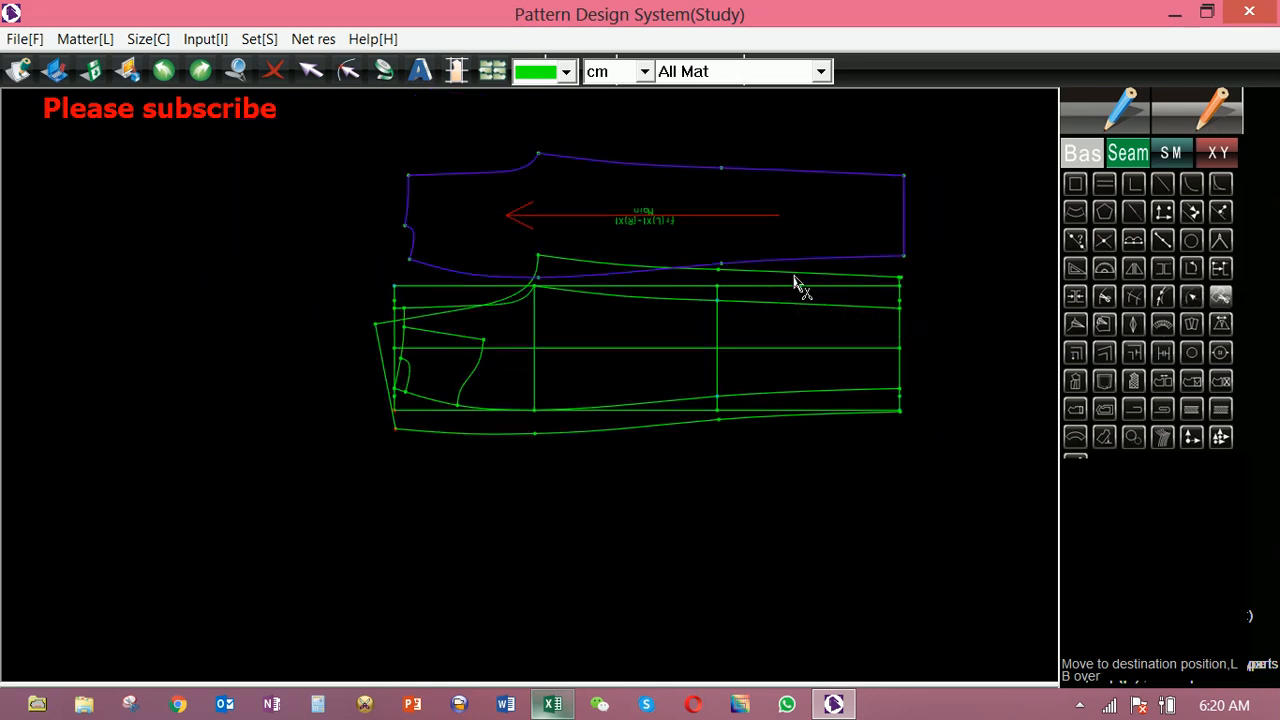
left_click(807, 274)
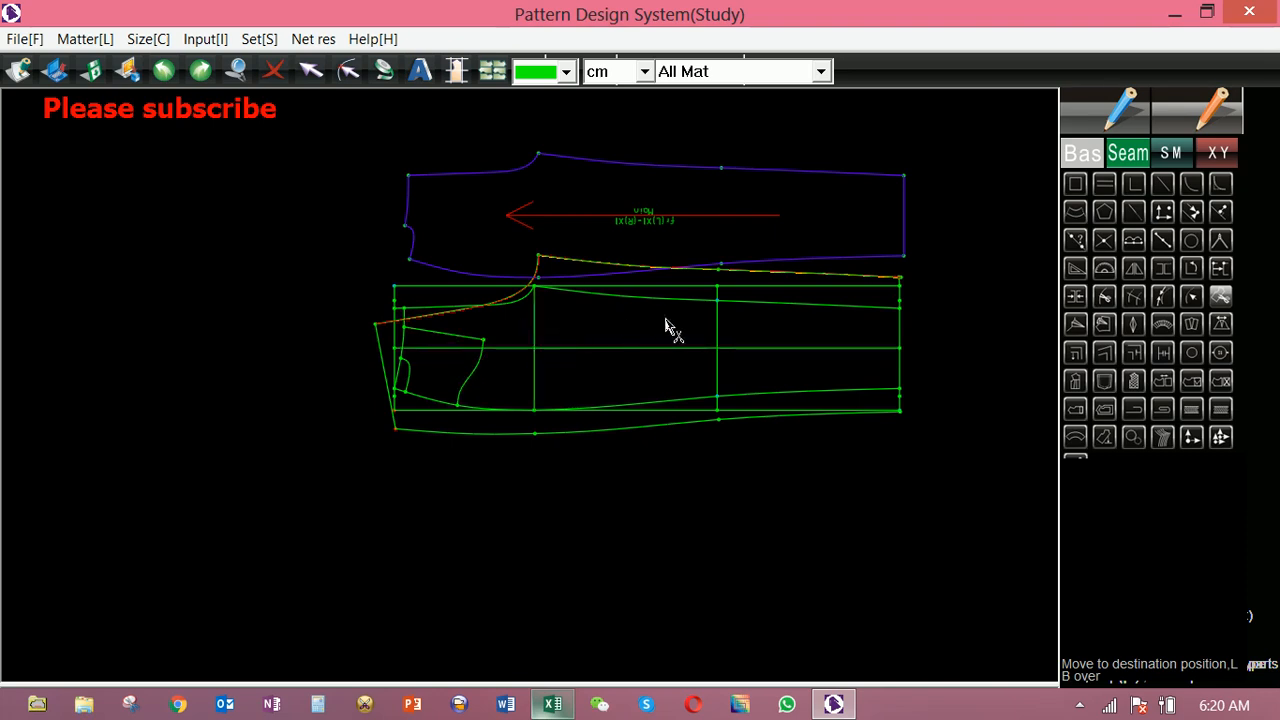
left_click(1118, 128)
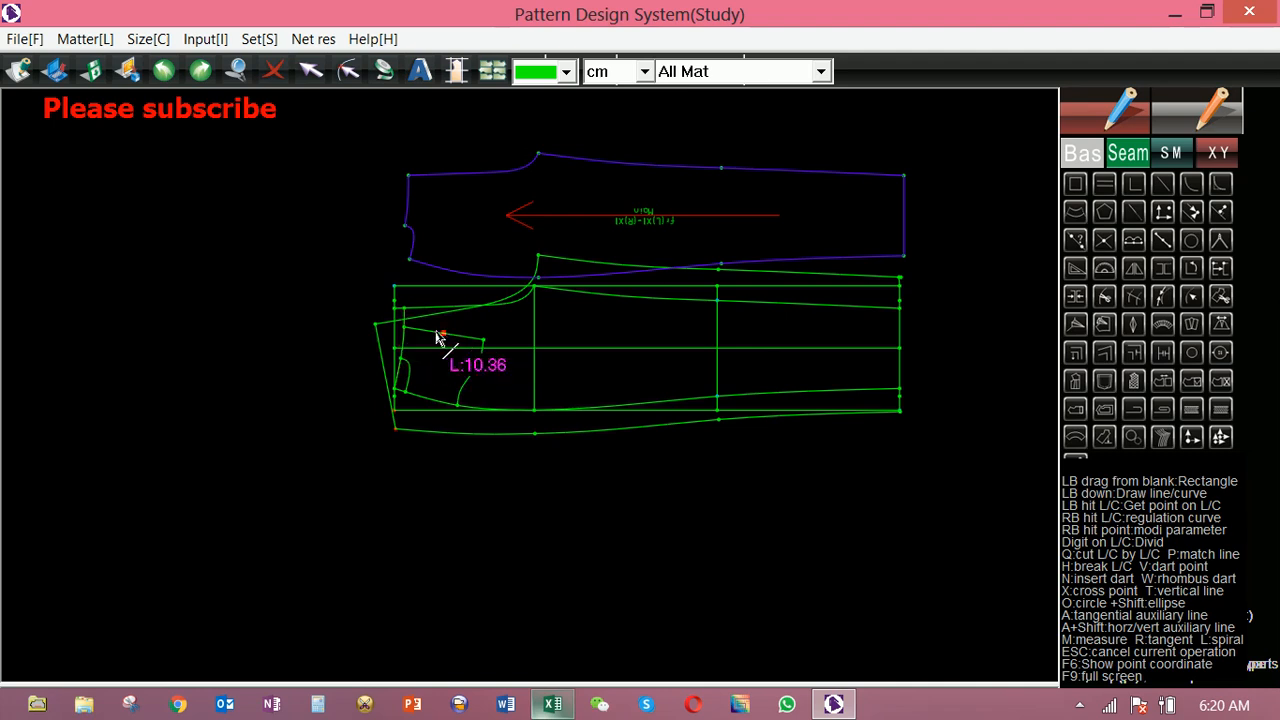
Make the pocket outline with the full waistline corner a pattern piece named "p b" and place it beyond the front piece's waist end.
left_click(1220, 296)
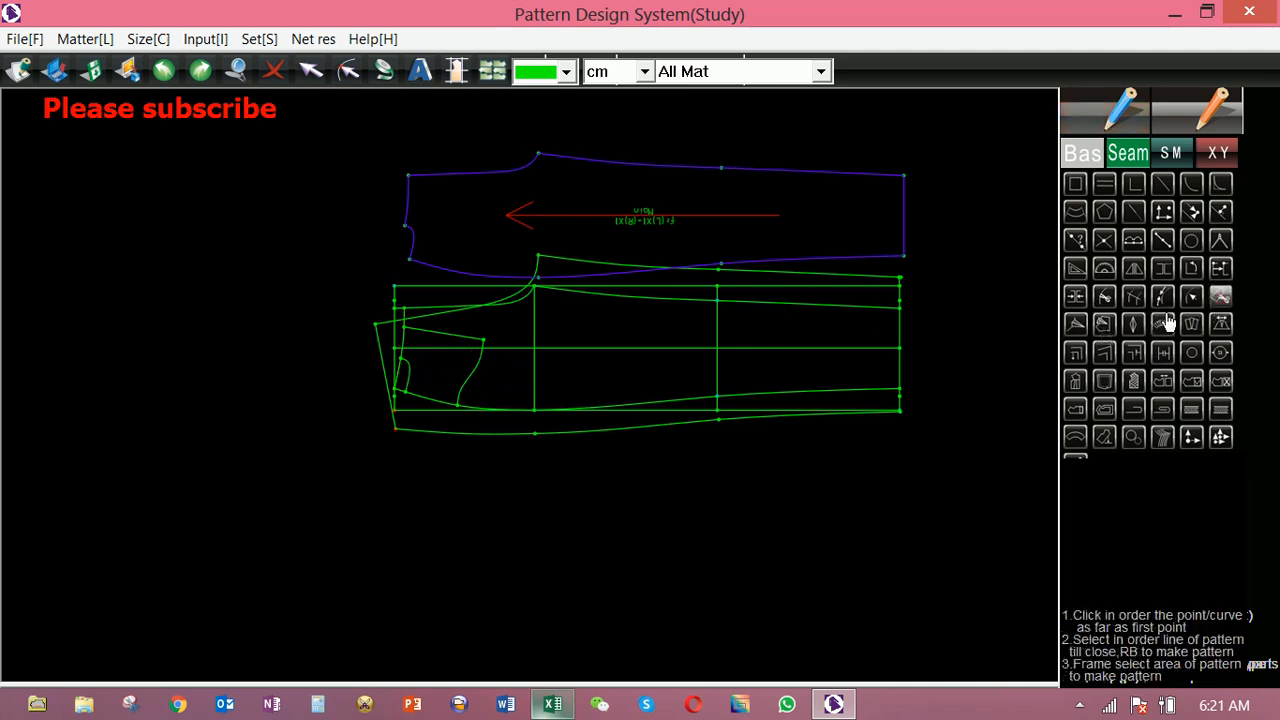
left_click(446, 336)
left_click(405, 376)
left_click(418, 400)
left_click(470, 372)
right_click(460, 367)
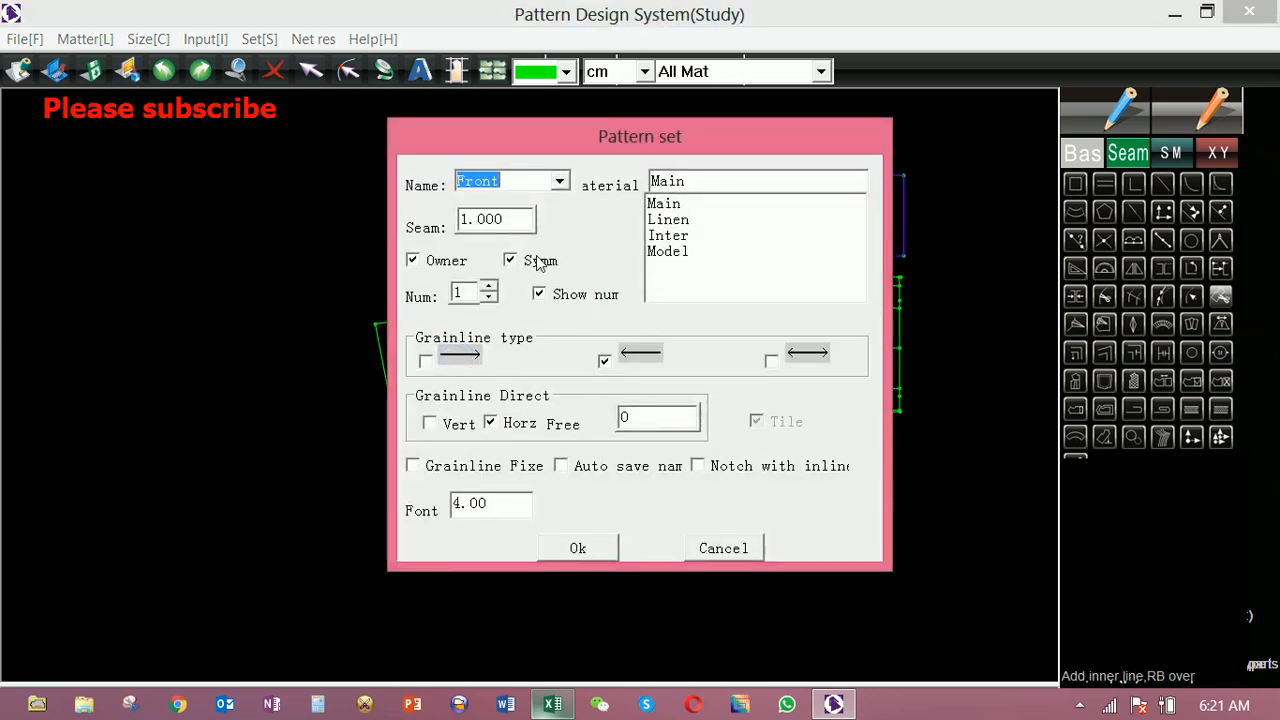
type("p b")
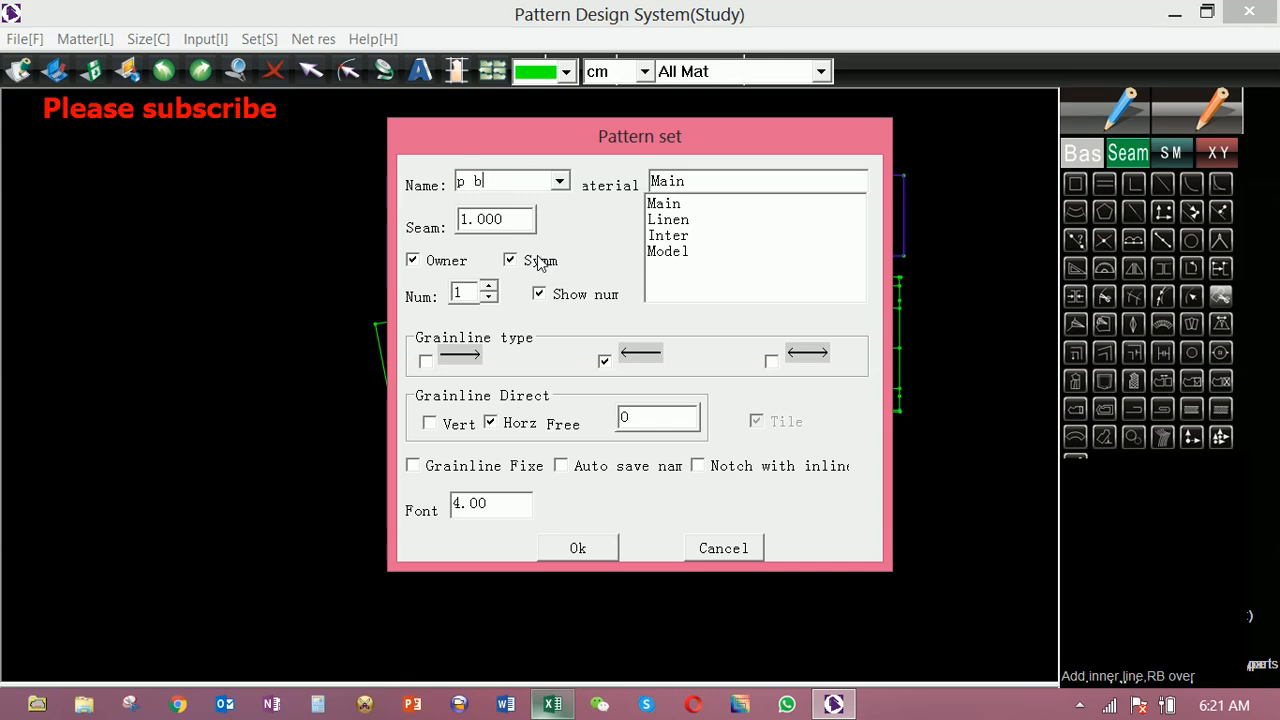
left_click(613, 548)
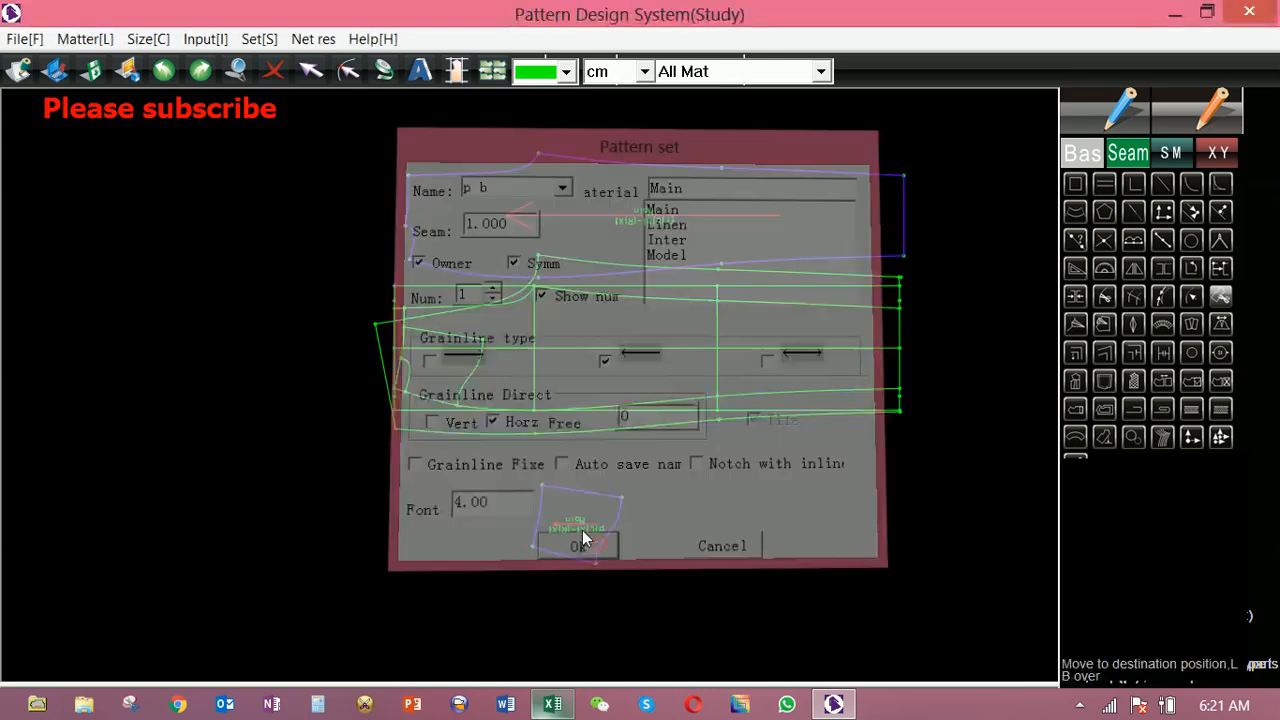
left_click(300, 215)
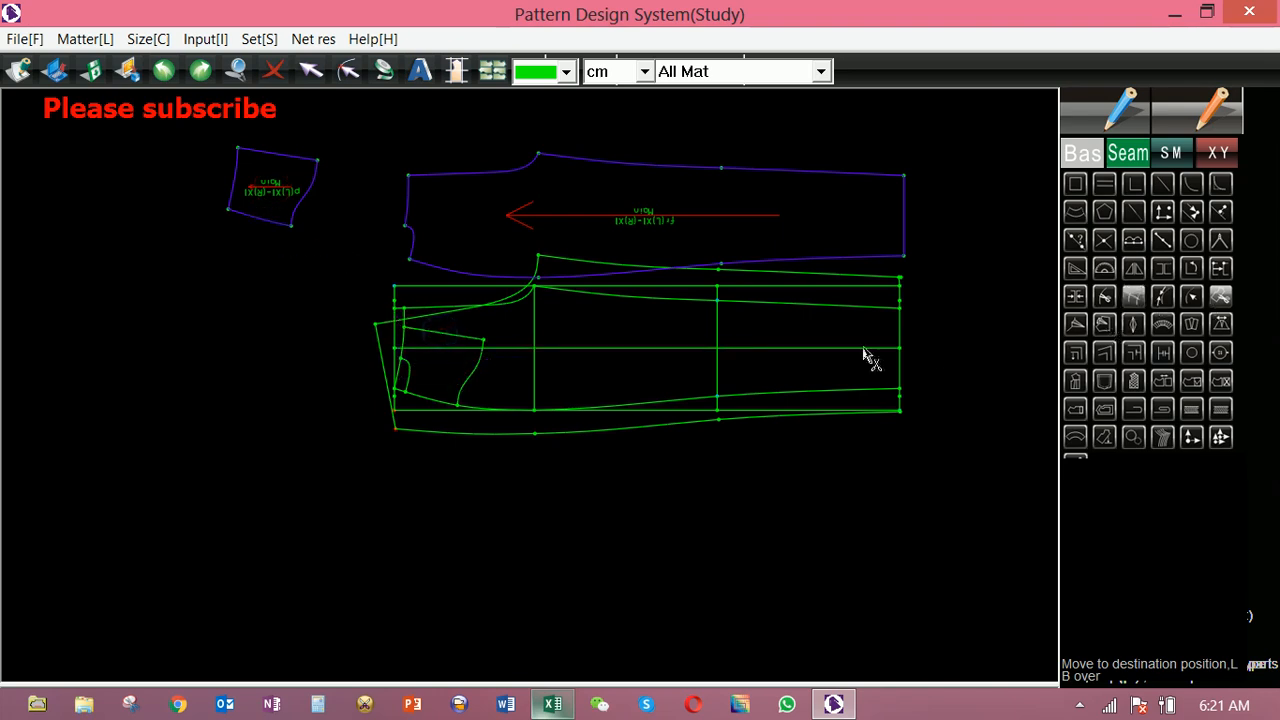
Make the pocket outline with the pocket opening curve a pattern piece named "pf" and place it below the "p b" piece.
left_click(452, 334)
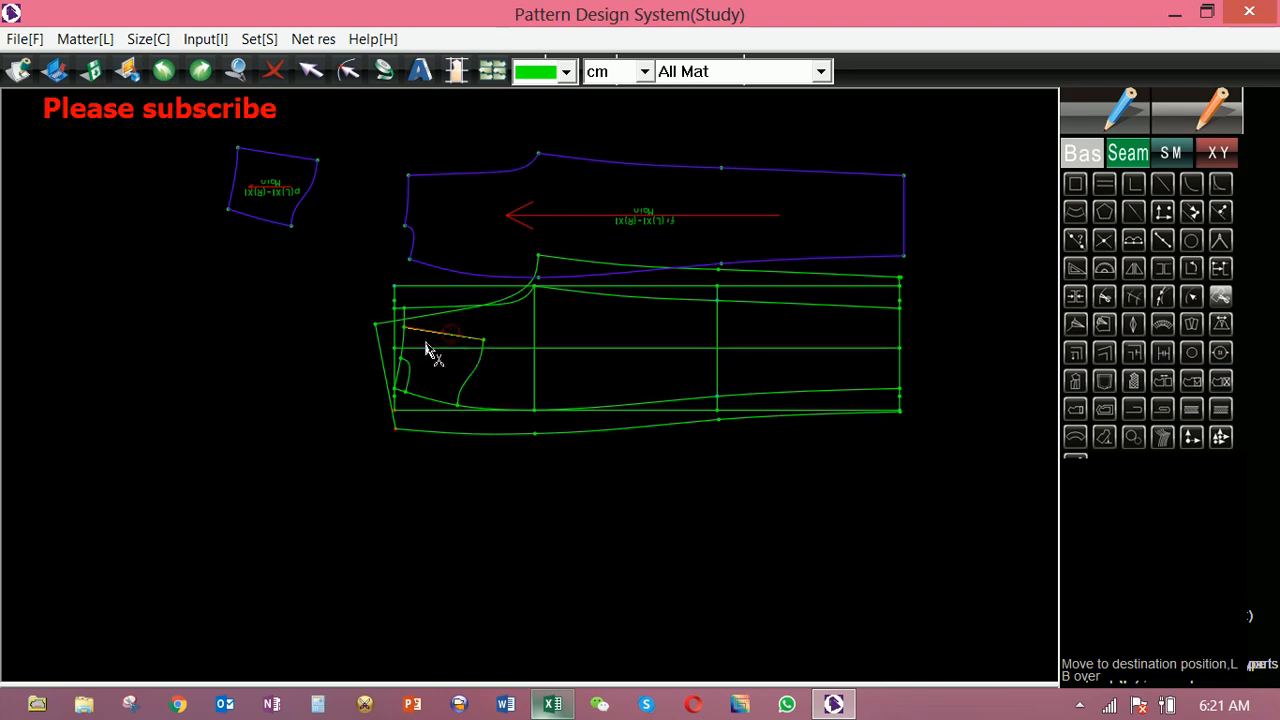
left_click(400, 355)
left_click(408, 362)
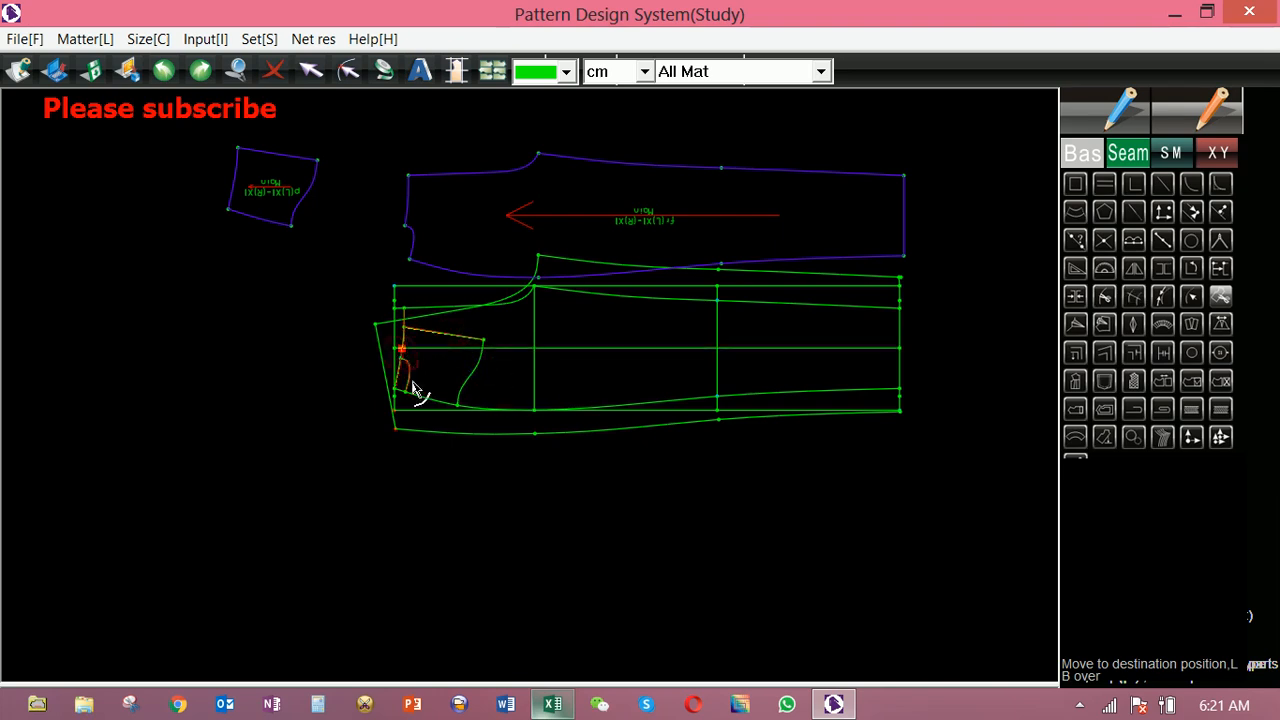
left_click(470, 374)
right_click(466, 372)
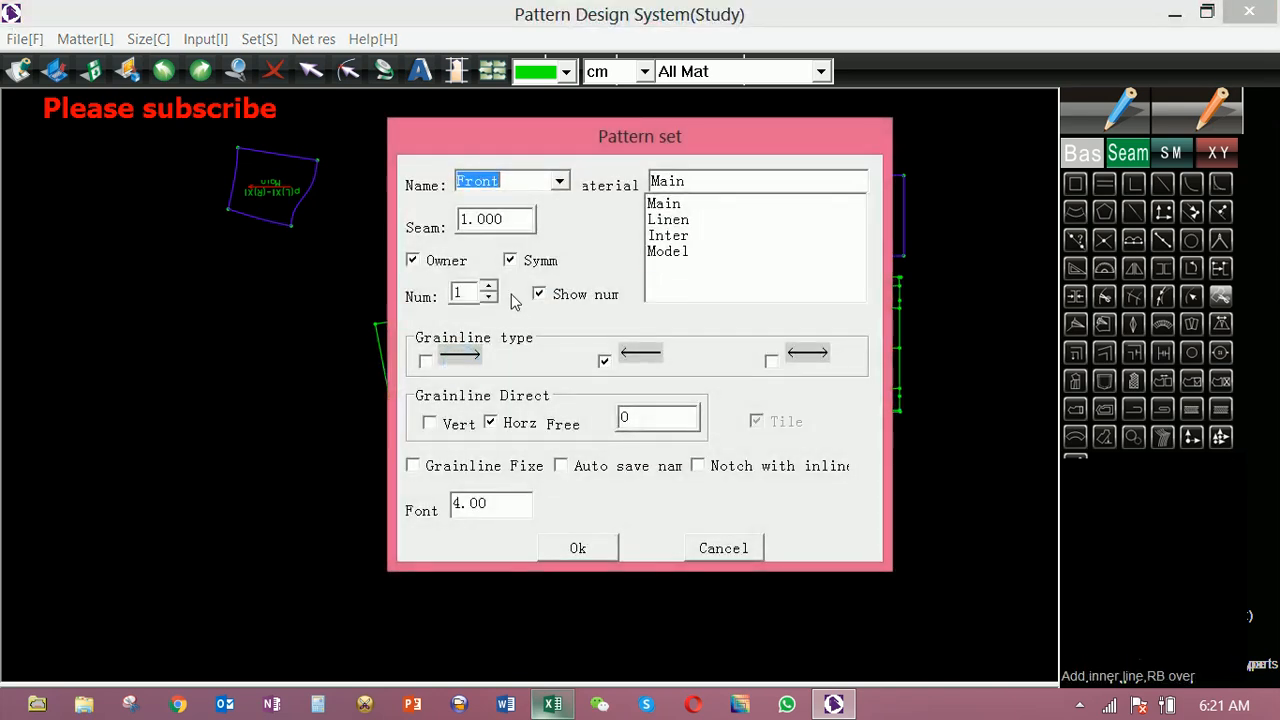
type("pf")
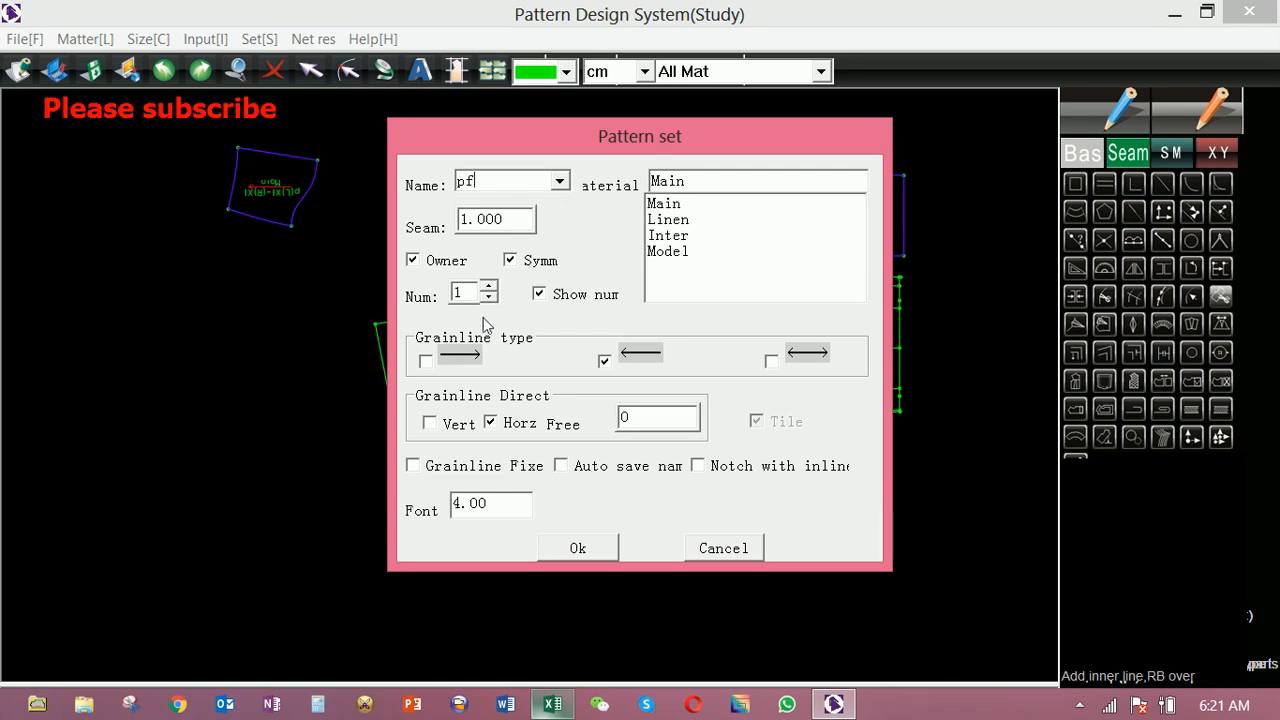
left_click(587, 552)
left_click(191, 283)
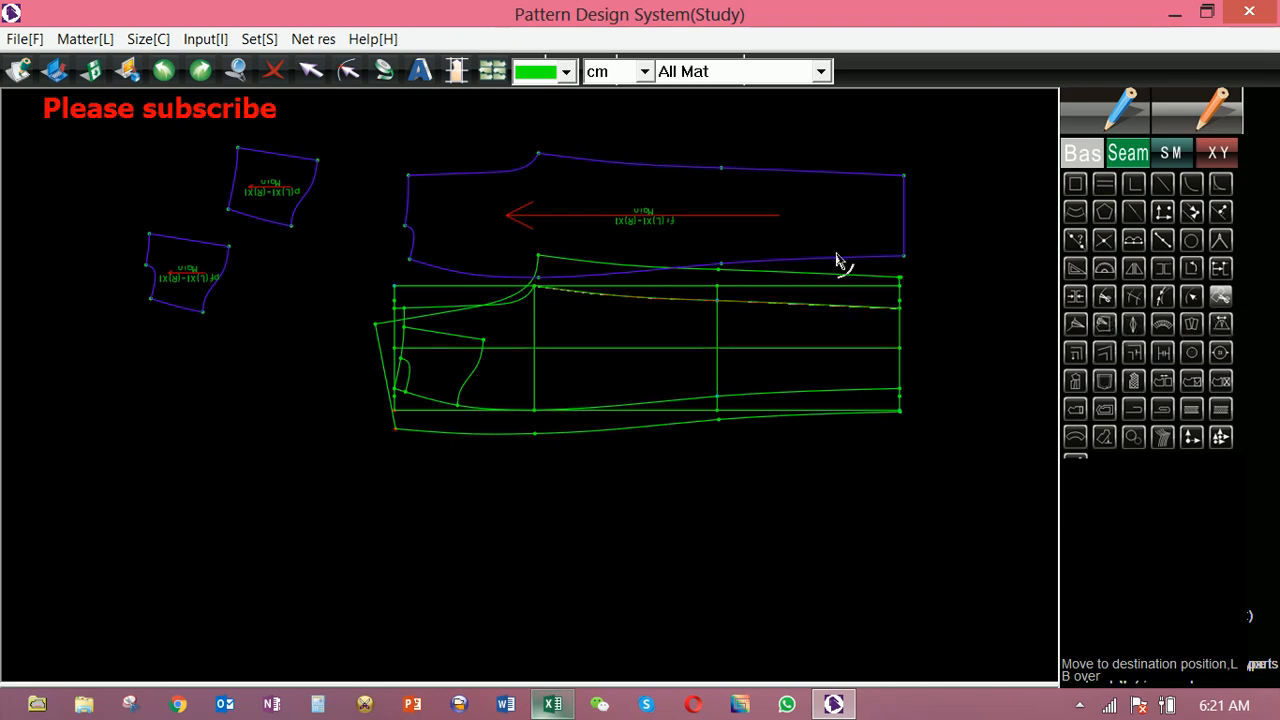
Delete the front inseam, the lengthwise centre line and the front side seam below the crotch level from the draft.
left_click(1074, 122)
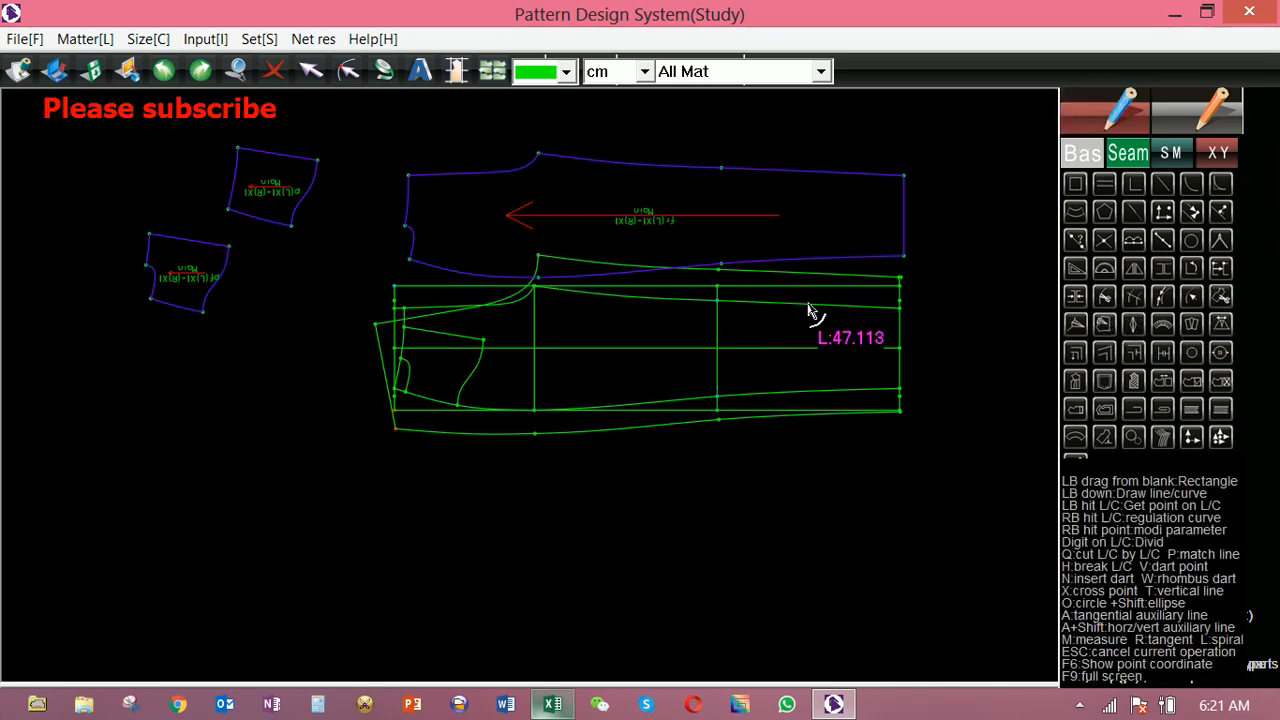
left_click_drag(814, 297, 815, 402)
key("Delete")
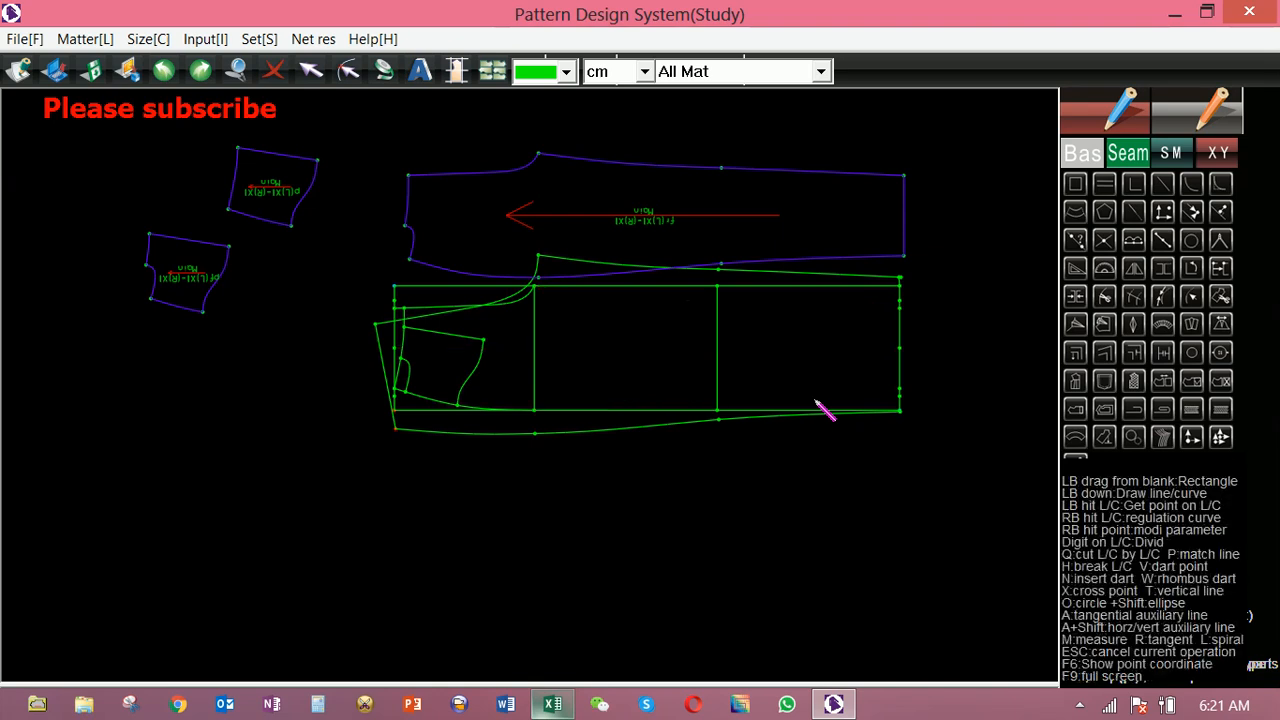
mouse_move(527, 333)
left_mouse_down()
mouse_move(414, 380)
mouse_move(455, 380)
left_mouse_up()
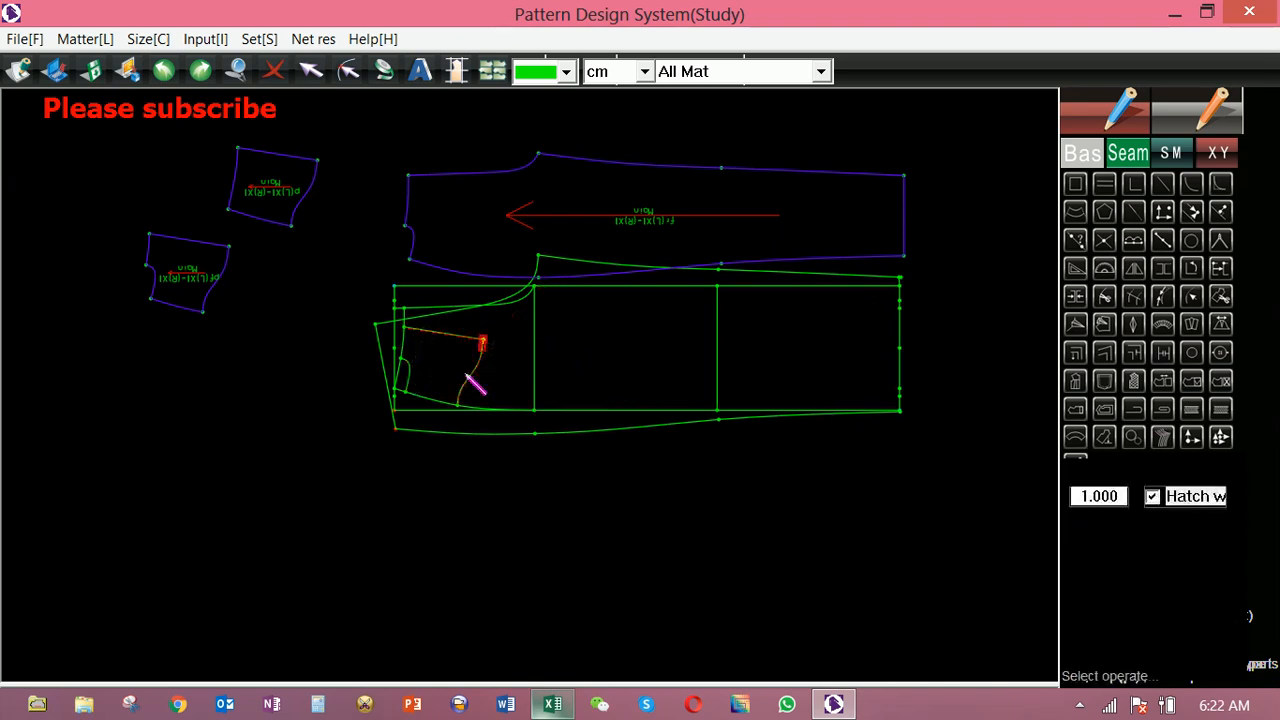
key("Delete")
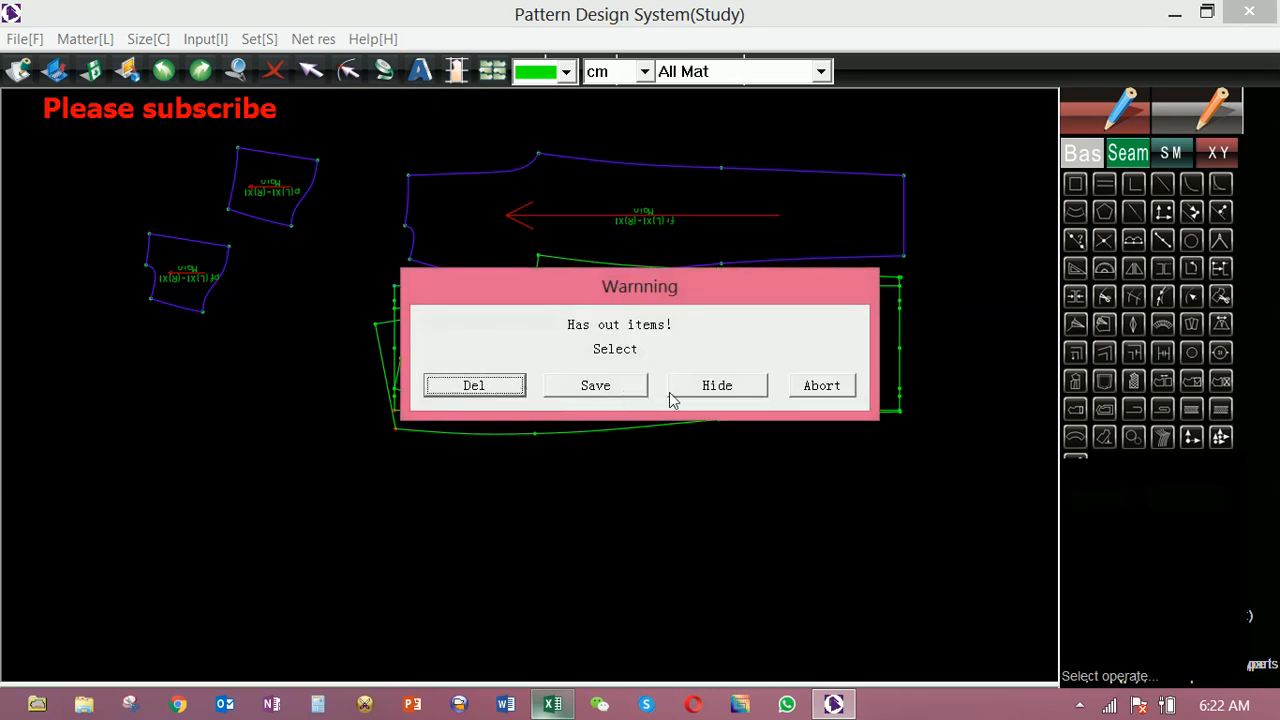
left_click(815, 387)
Delete the pocket's straight inner edge and its lower curve from the draft.
left_click_drag(478, 333, 443, 363)
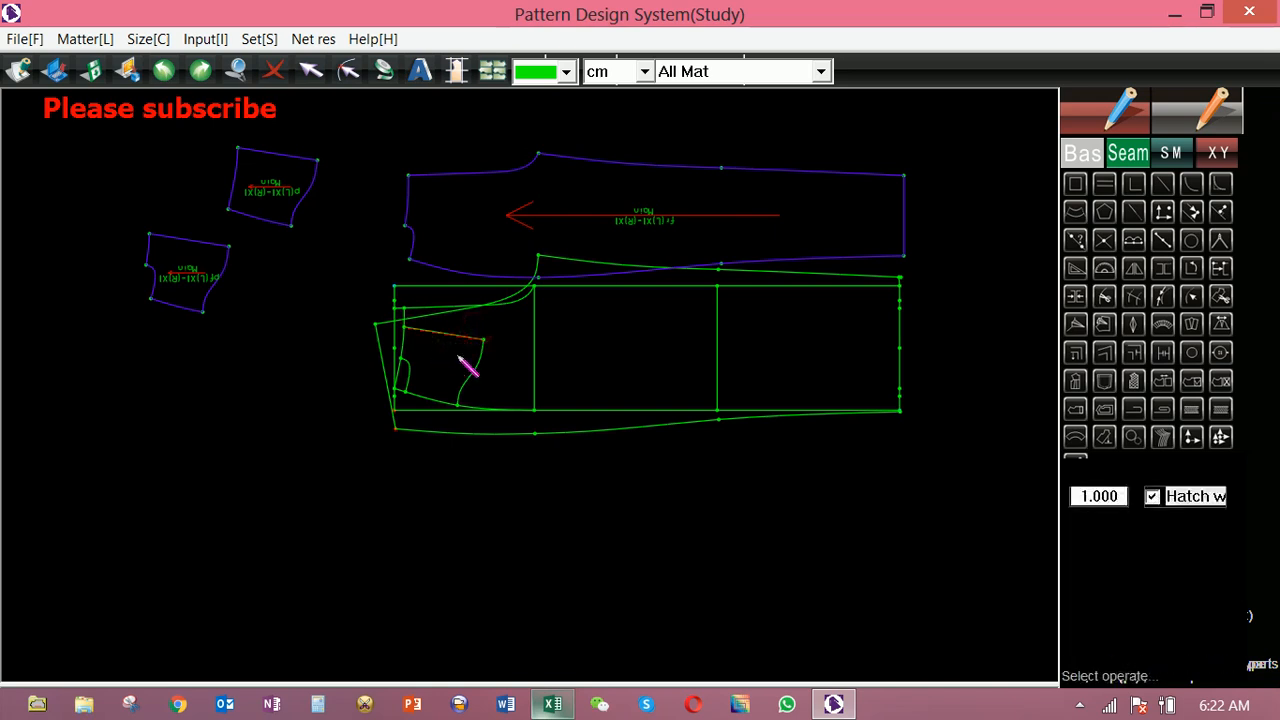
left_click_drag(457, 357, 506, 389)
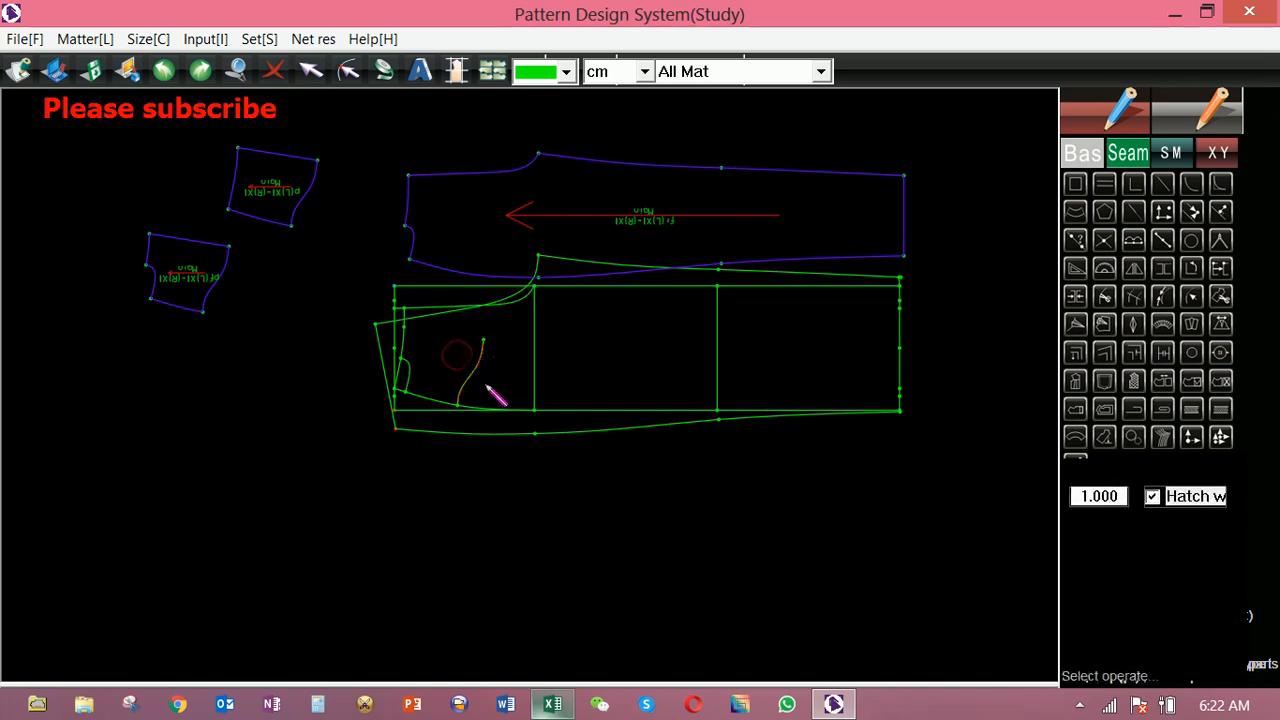
key("Delete")
left_click(522, 386)
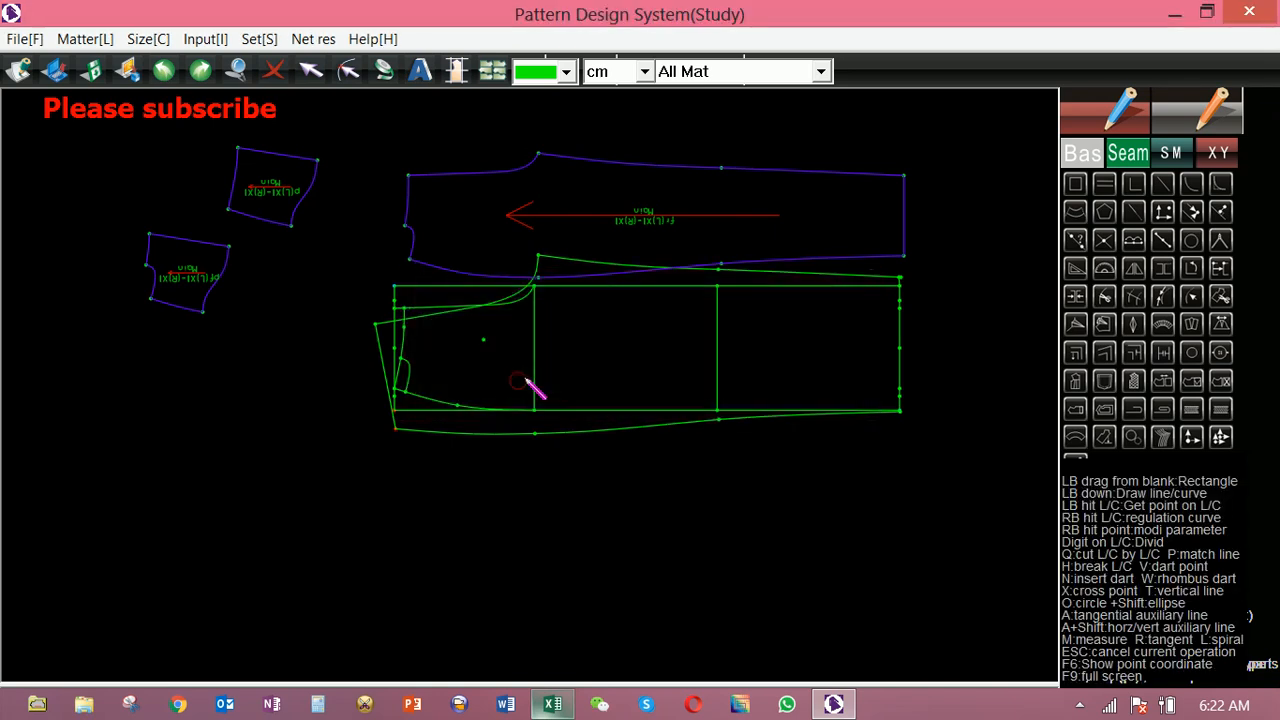
Try to delete the leftover pocket corner point from the draft.
left_click_drag(461, 325, 505, 366)
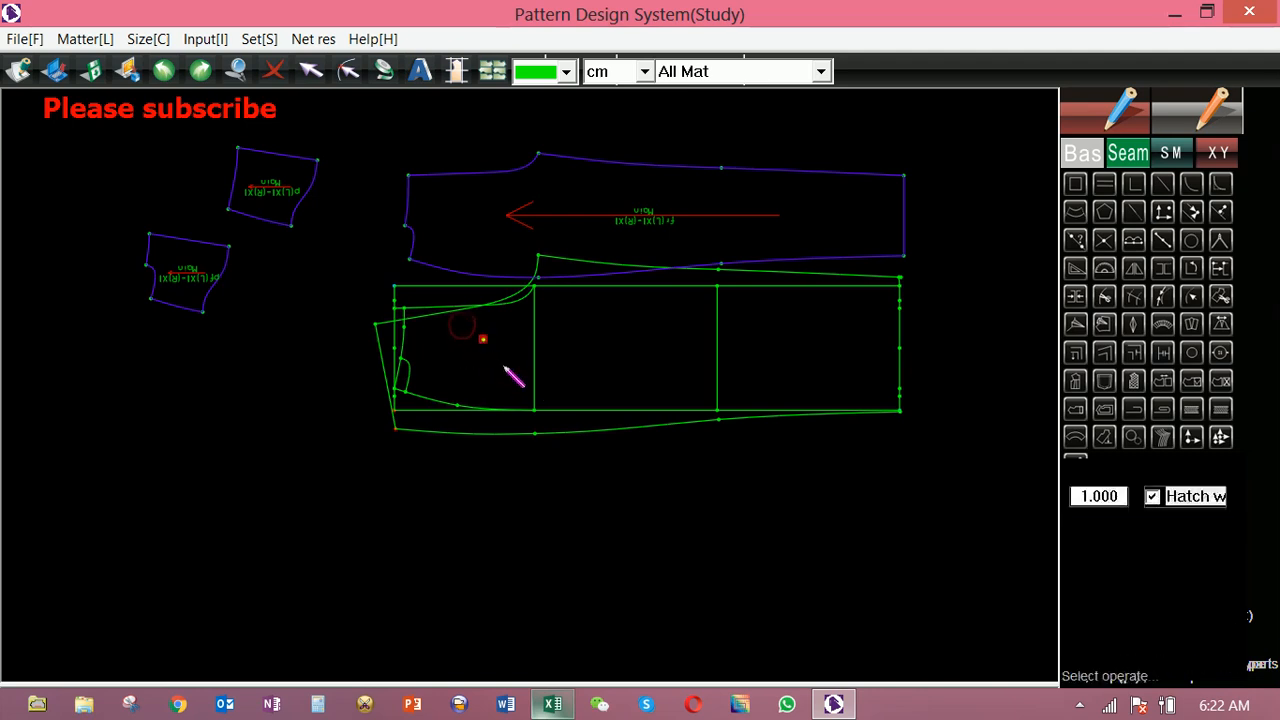
key("Delete")
left_click(490, 390)
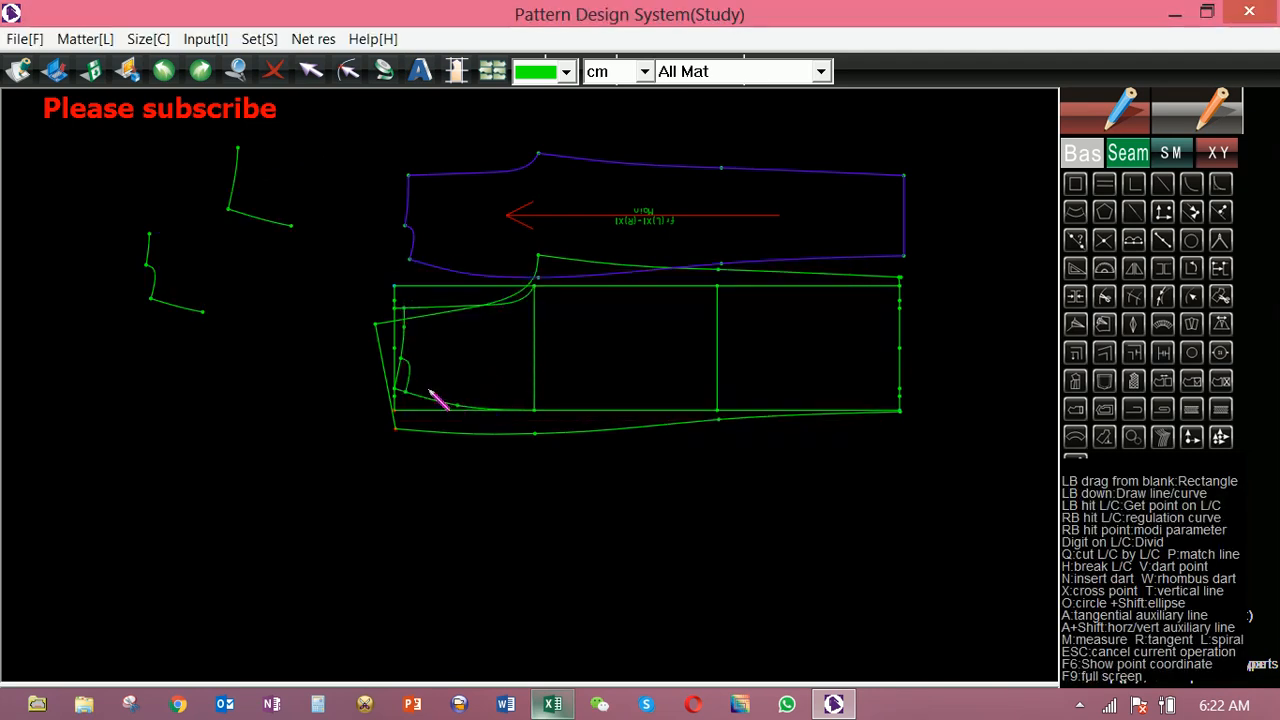
Try to delete the front waistline and the pocket opening curve from the draft.
mouse_move(420, 358)
left_mouse_down()
mouse_move(400, 386)
mouse_move(414, 391)
left_mouse_up()
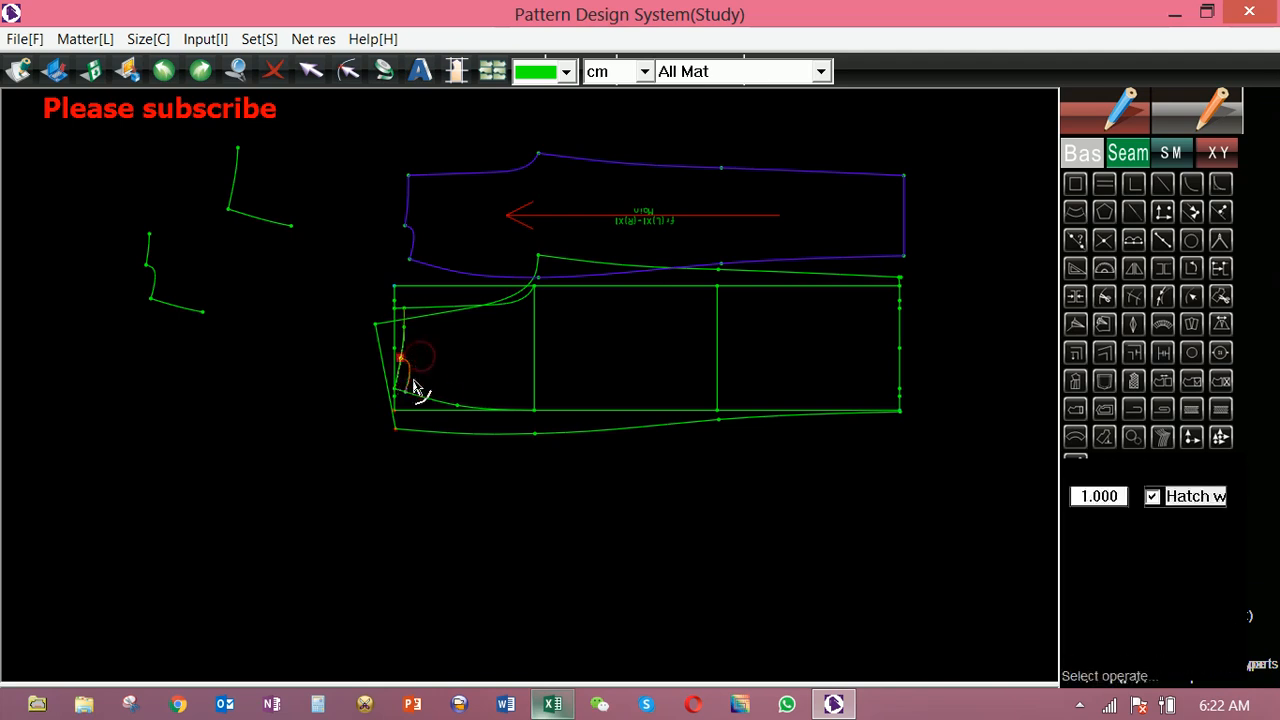
right_click(443, 371)
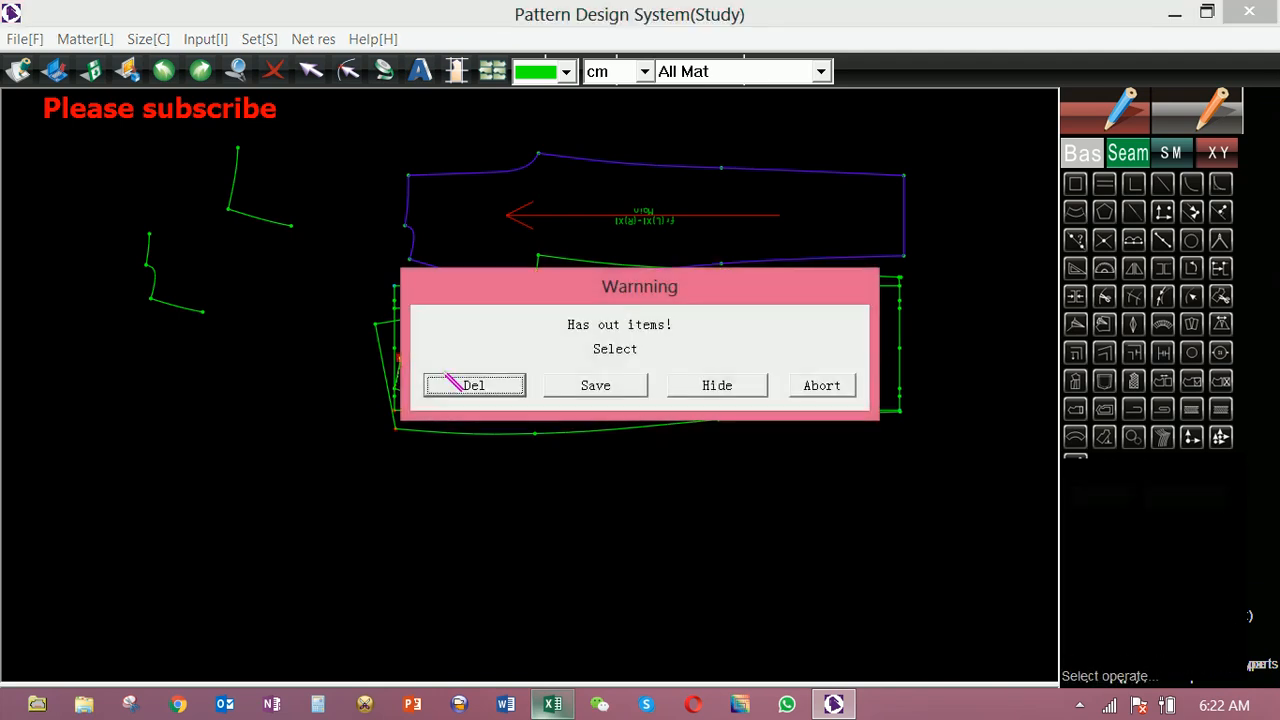
left_click(471, 386)
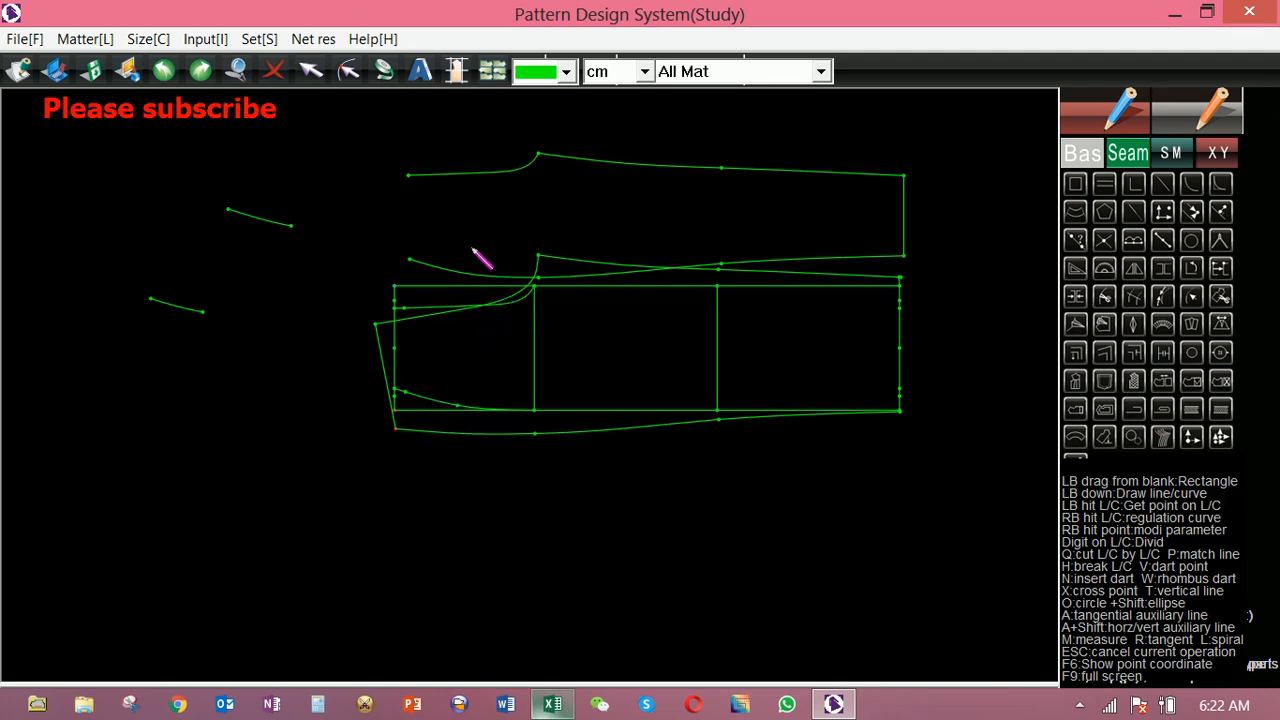
Undo the deletions of the waistline, the pocket opening curve and the pocket corner point.
key("ctrl+z")
key("ctrl+z")
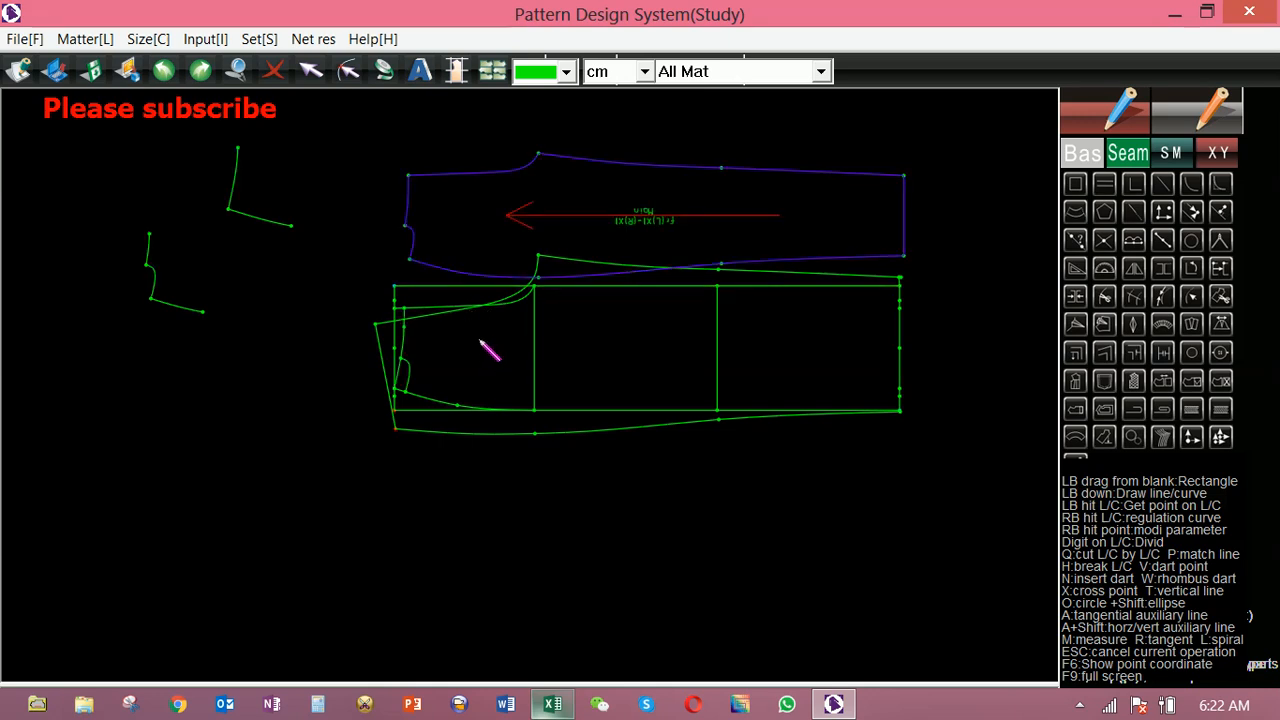
key("ctrl+z")
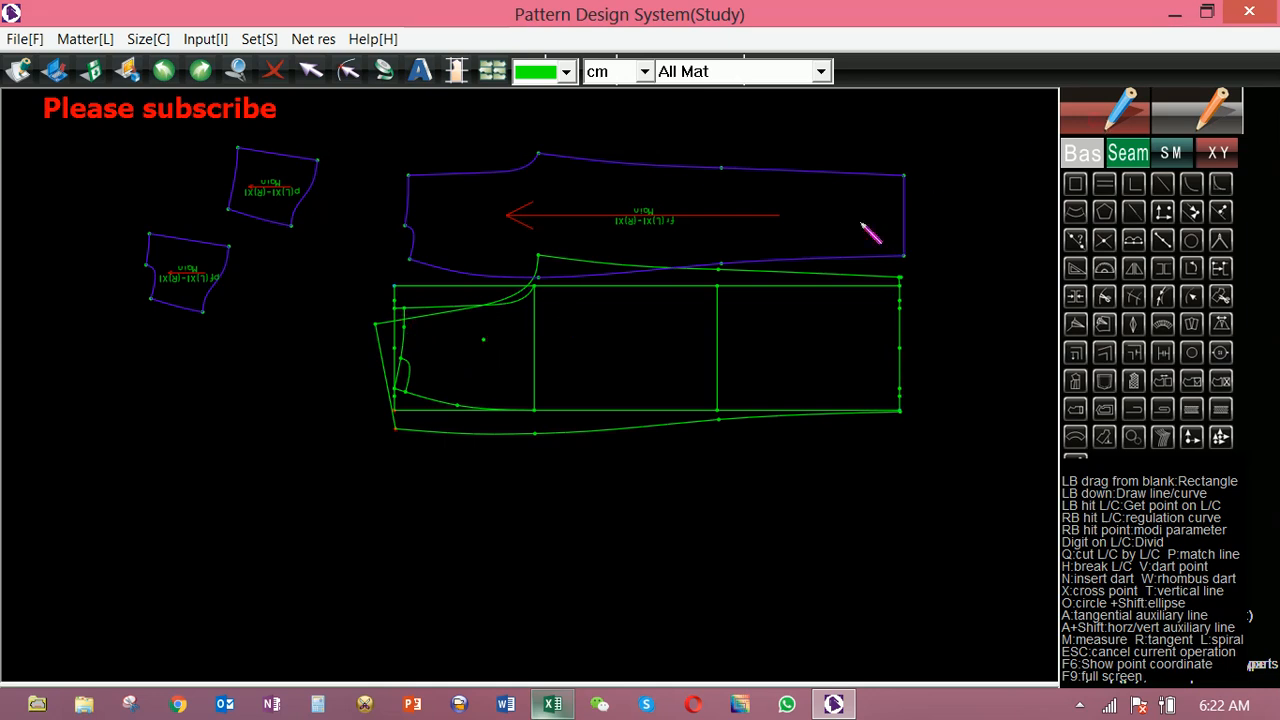
Draw a straight line below the back waist from the back crotch curve to a point 2.049 cm down the back side seam.
left_click(406, 322)
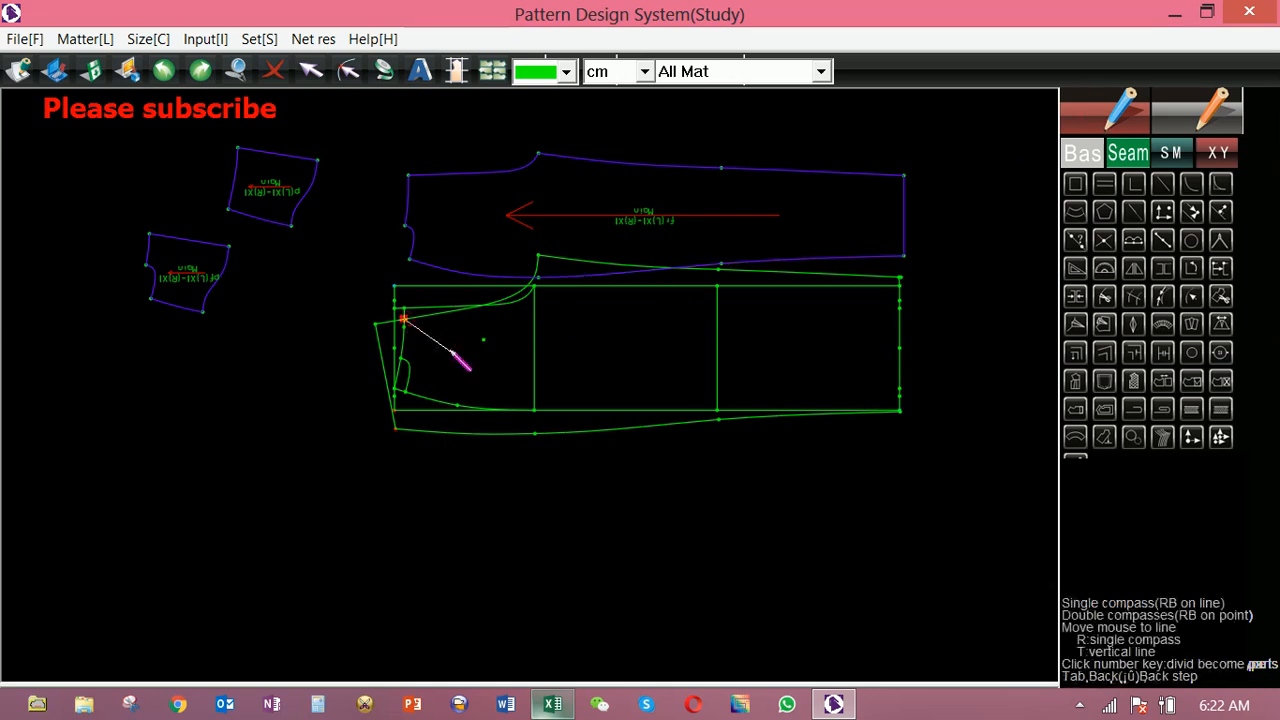
left_click(413, 436)
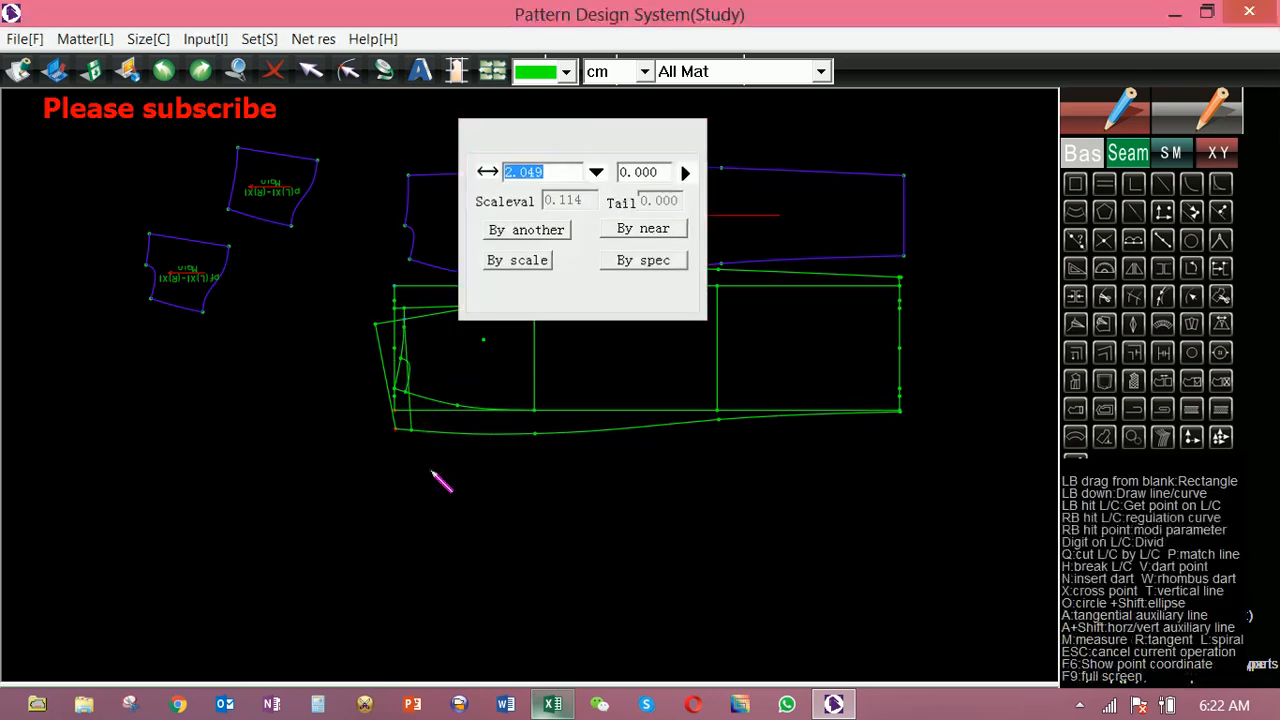
key("Return")
left_click(482, 340)
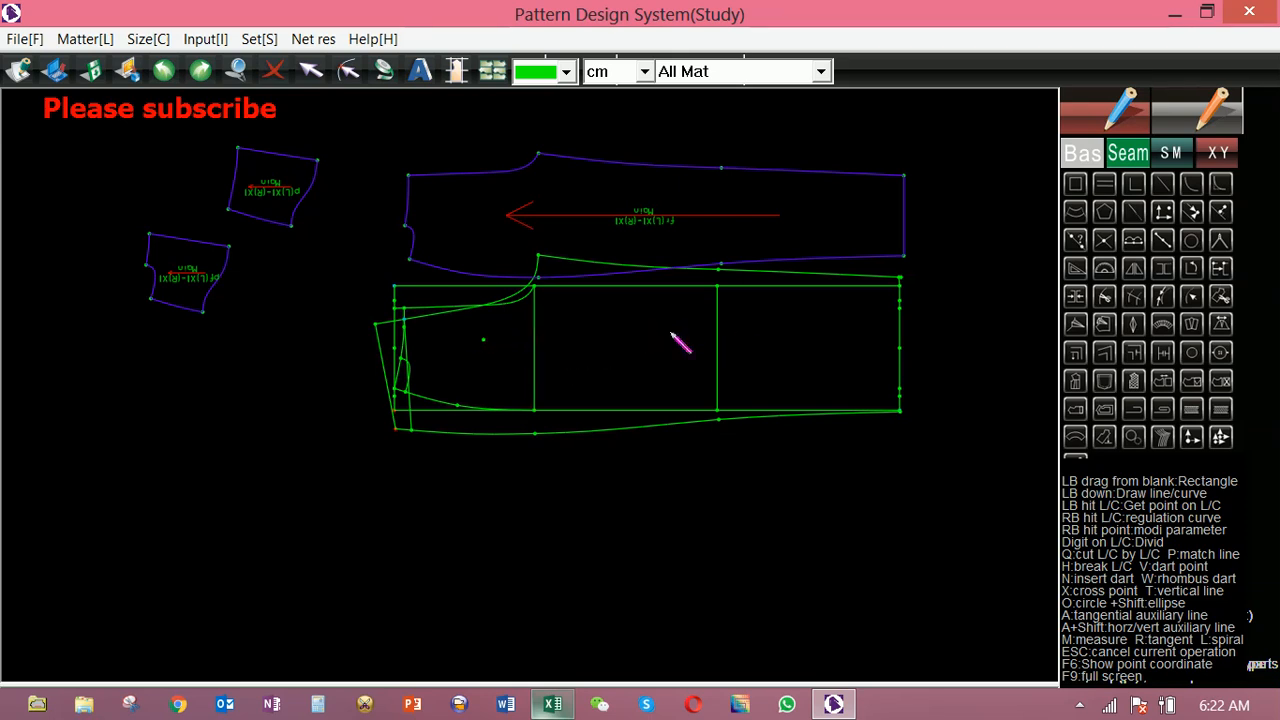
Extract the back leg below the yoke line as a pattern piece named "be" and place it above the front piece.
left_click(1221, 300)
left_click(782, 276)
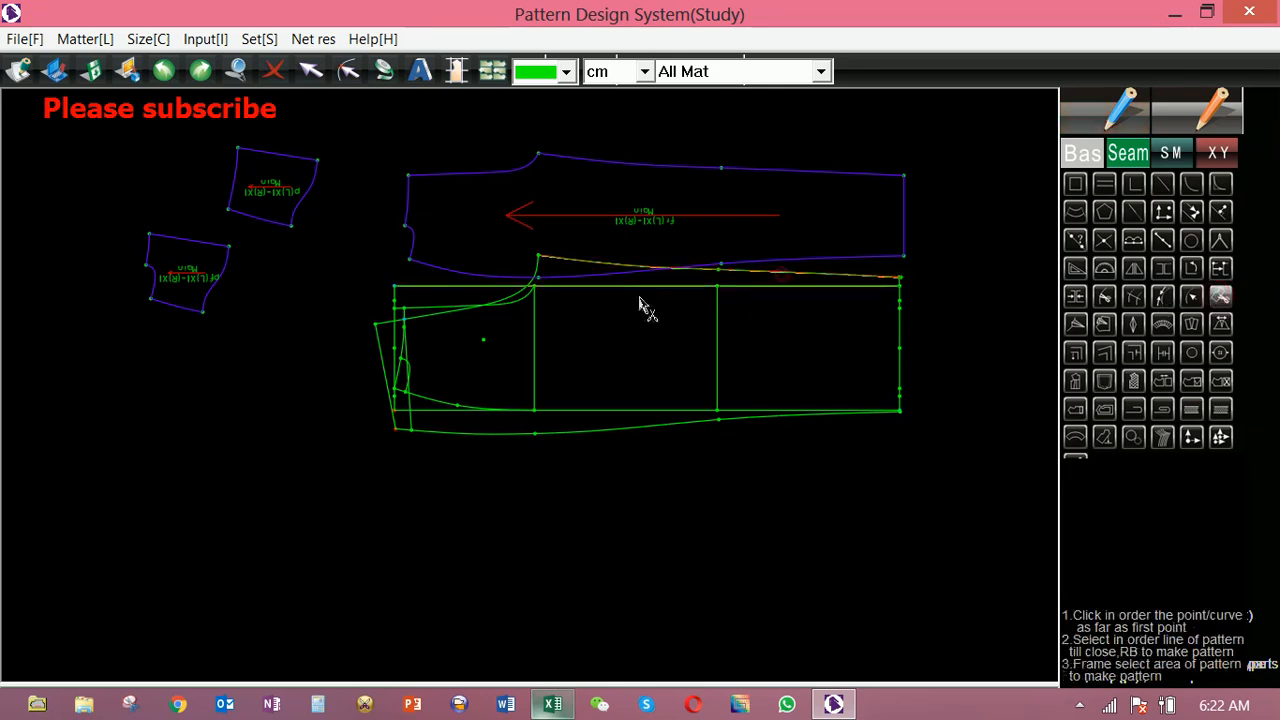
left_click(439, 316)
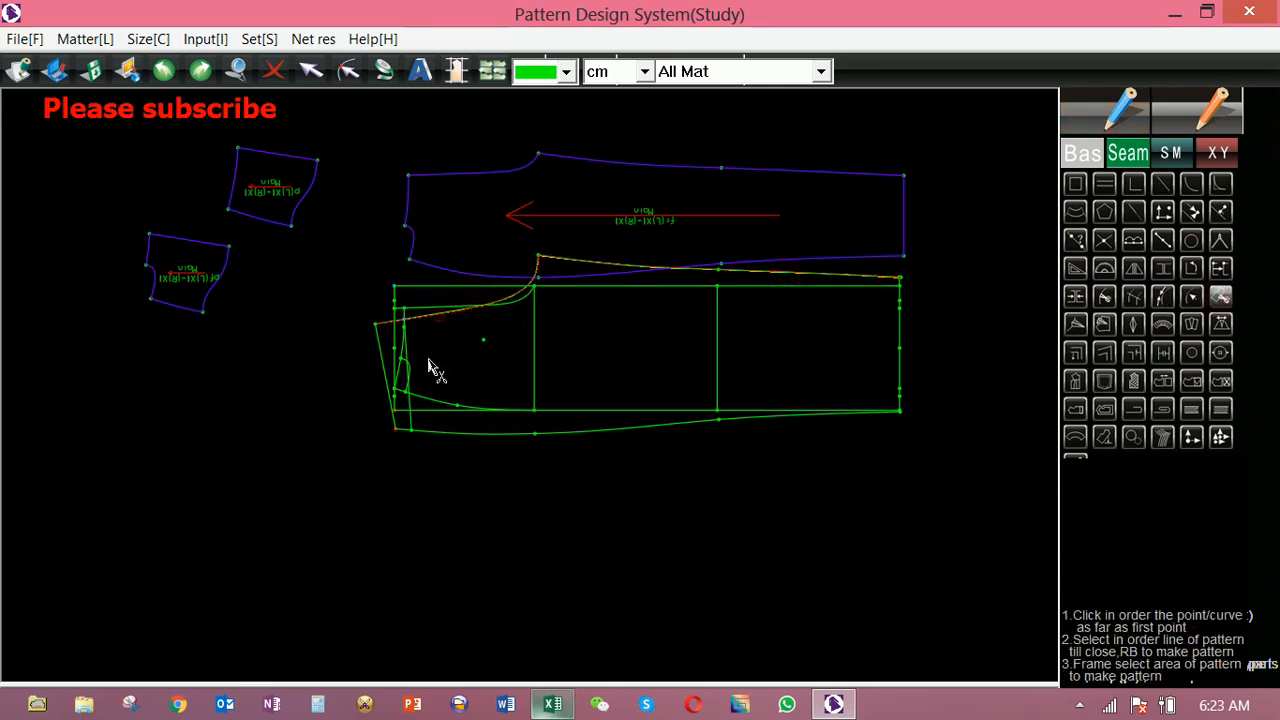
left_click(409, 414)
left_click(449, 436)
left_click(903, 372)
scroll(908, 277, "up", 3)
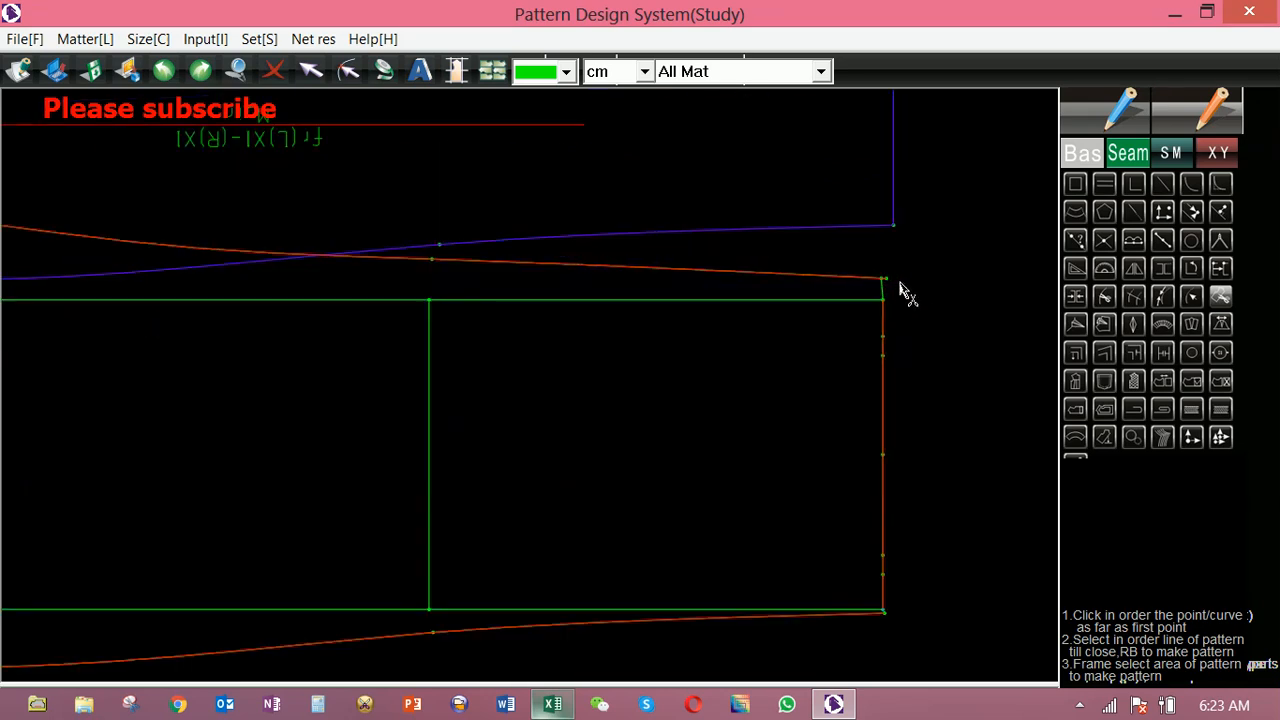
right_click(737, 341)
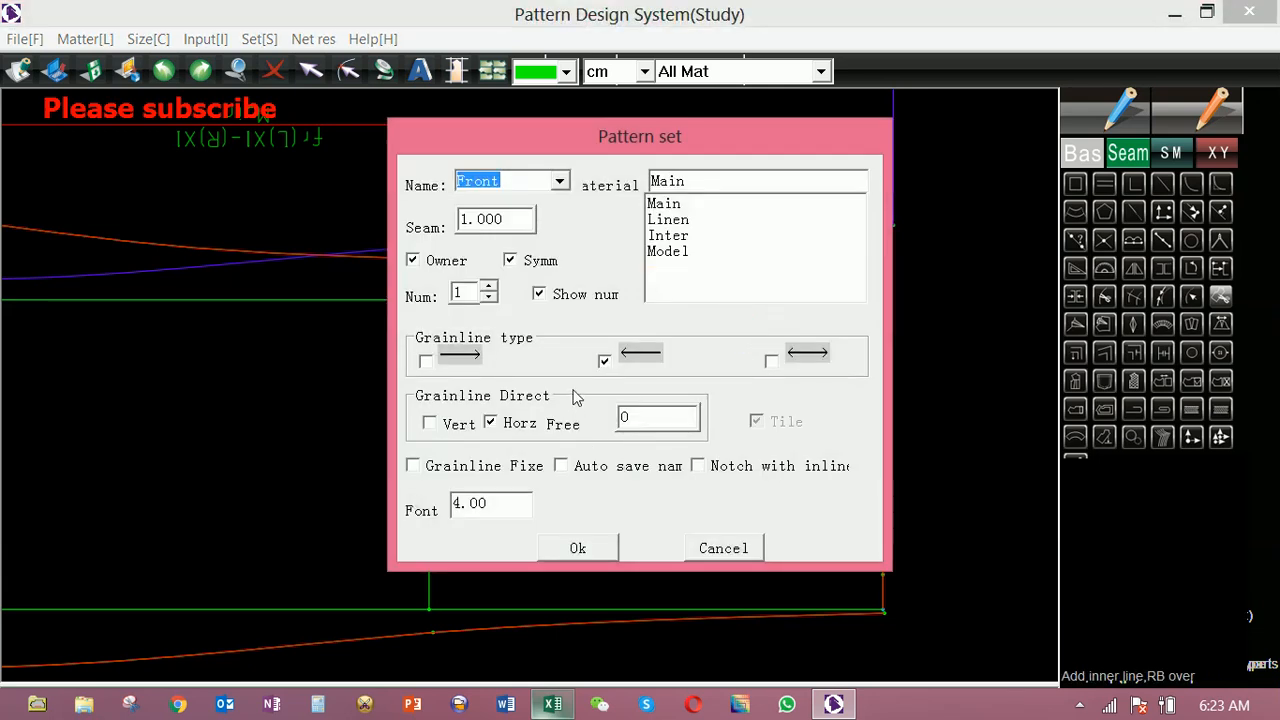
type("be")
left_click(580, 548)
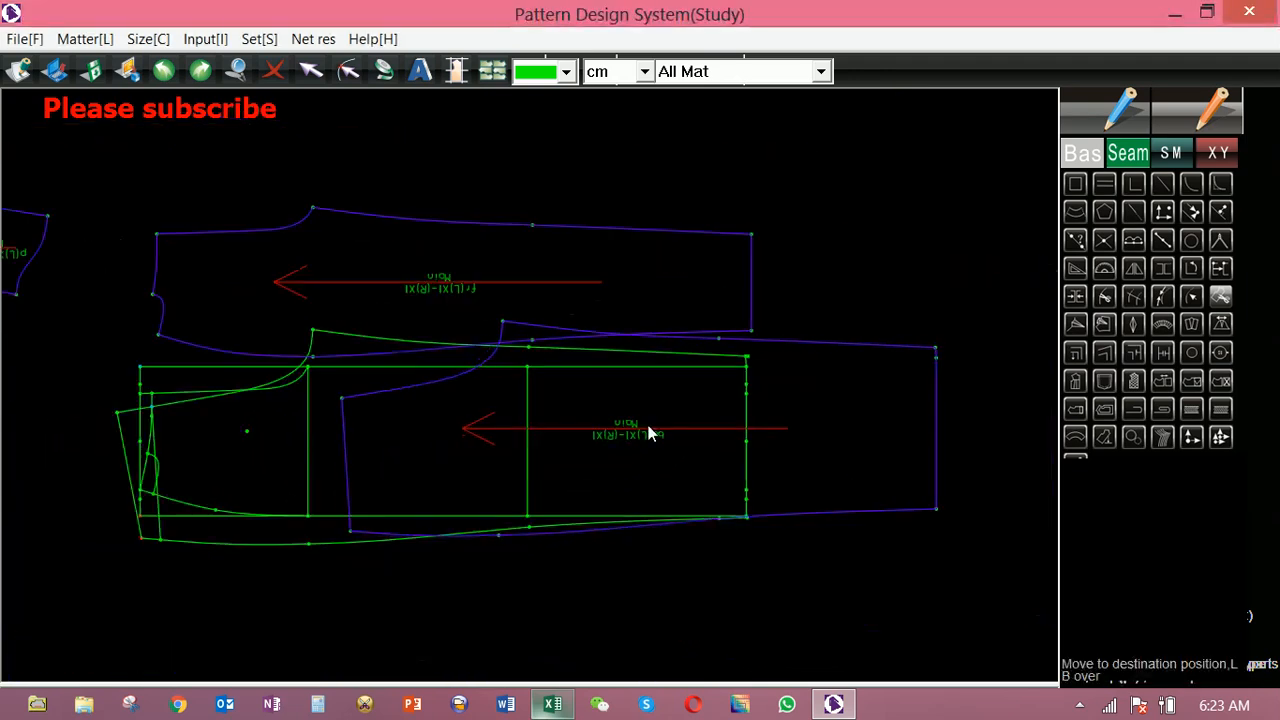
left_click(774, 180)
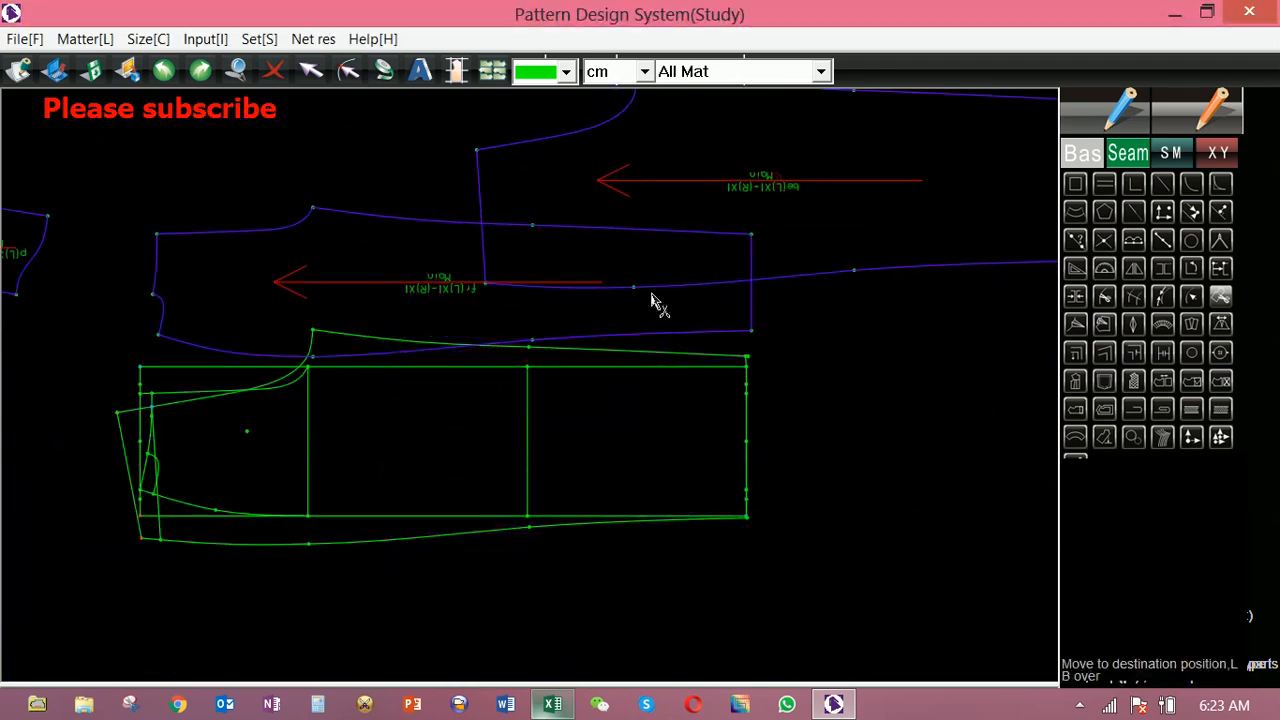
Extract the strip between the back waist and the yoke line as a piece named "by" and place it beside the back piece's waist.
scroll(166, 449, "up", 2)
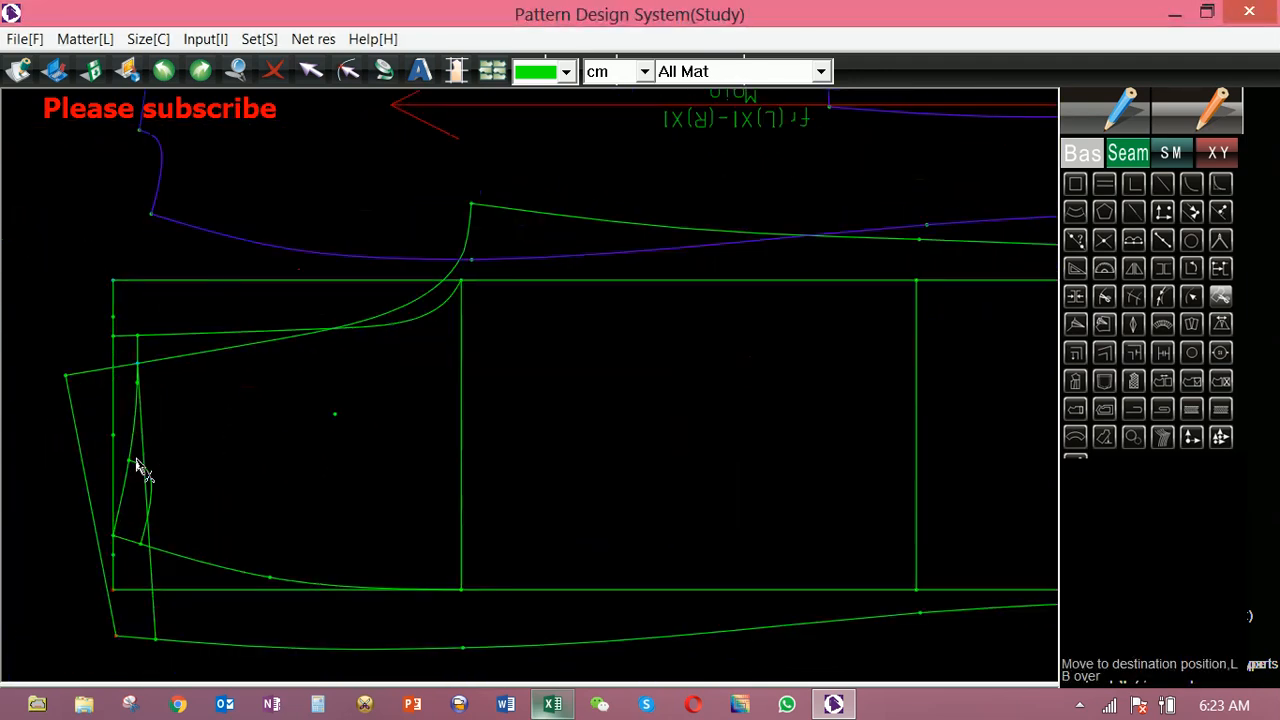
left_click(124, 366)
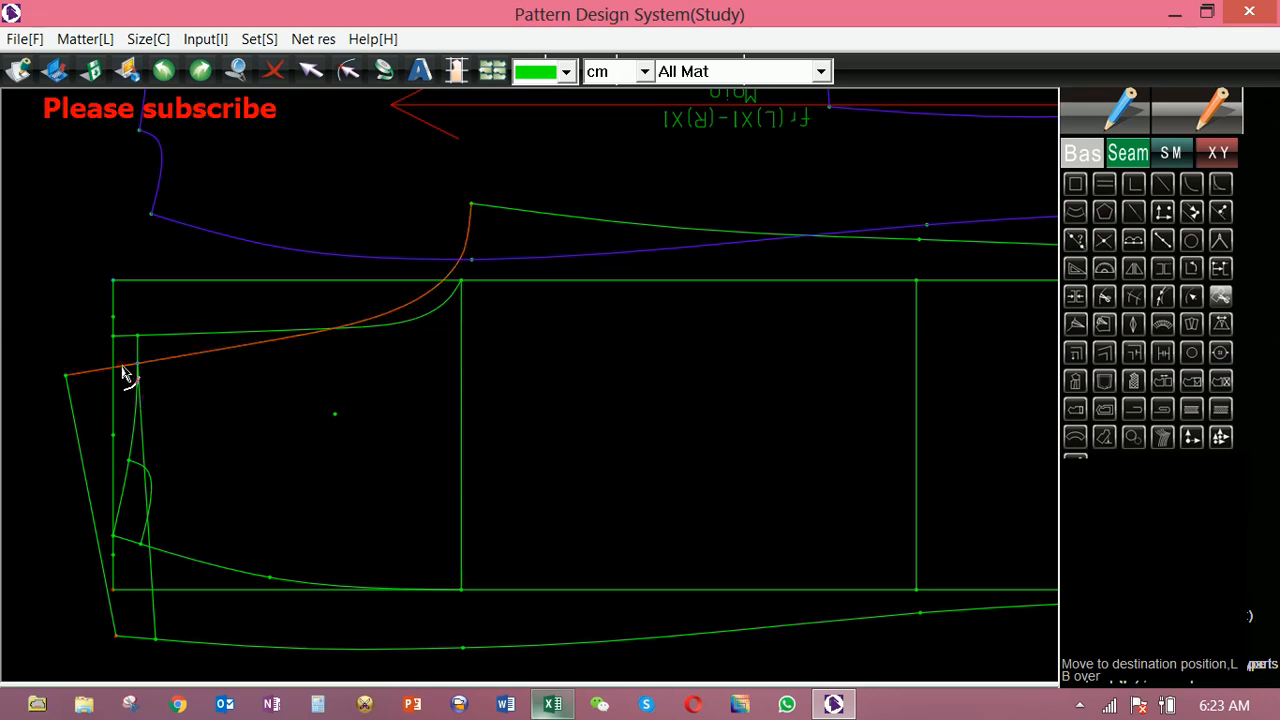
left_click(76, 428)
left_click(133, 641)
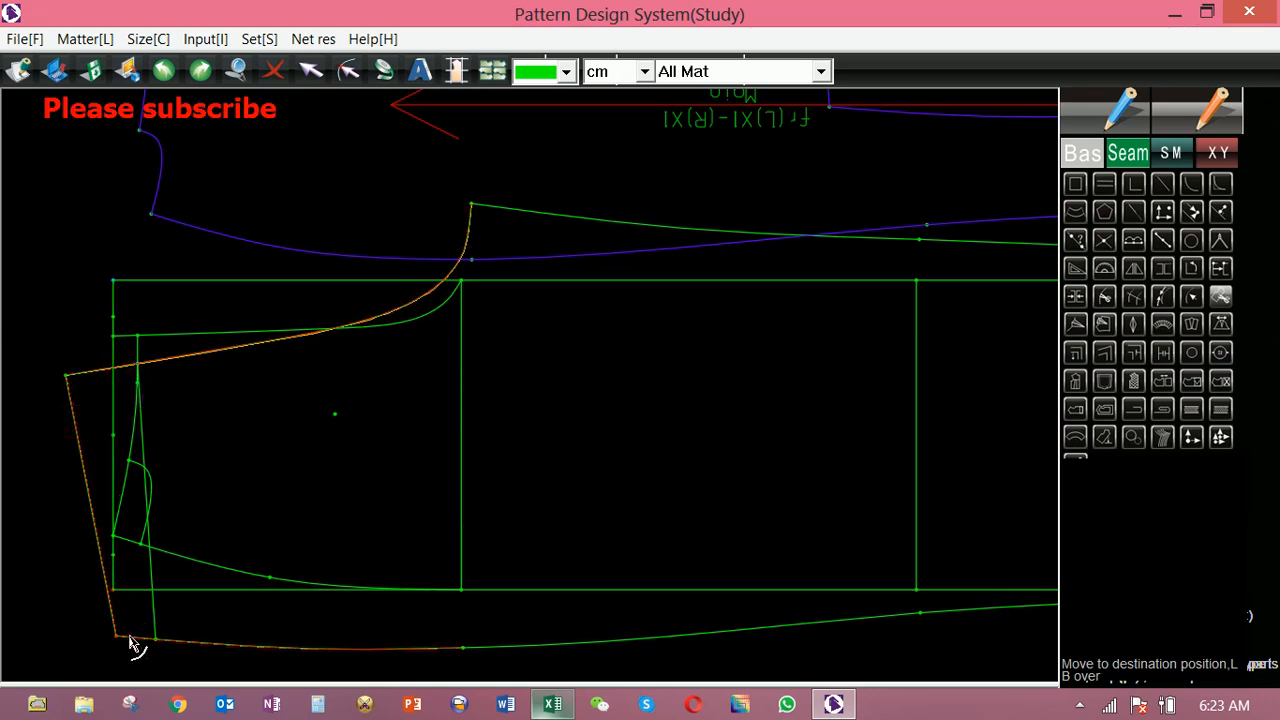
left_click(150, 582)
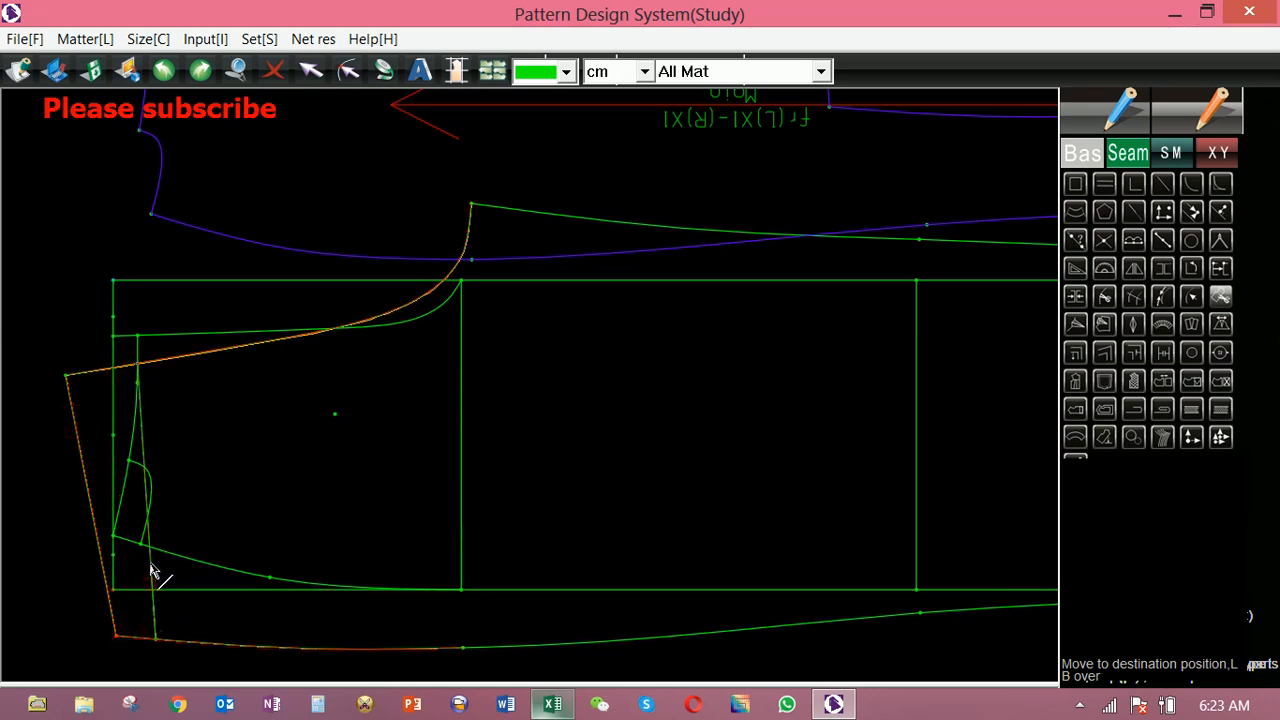
right_click(162, 428)
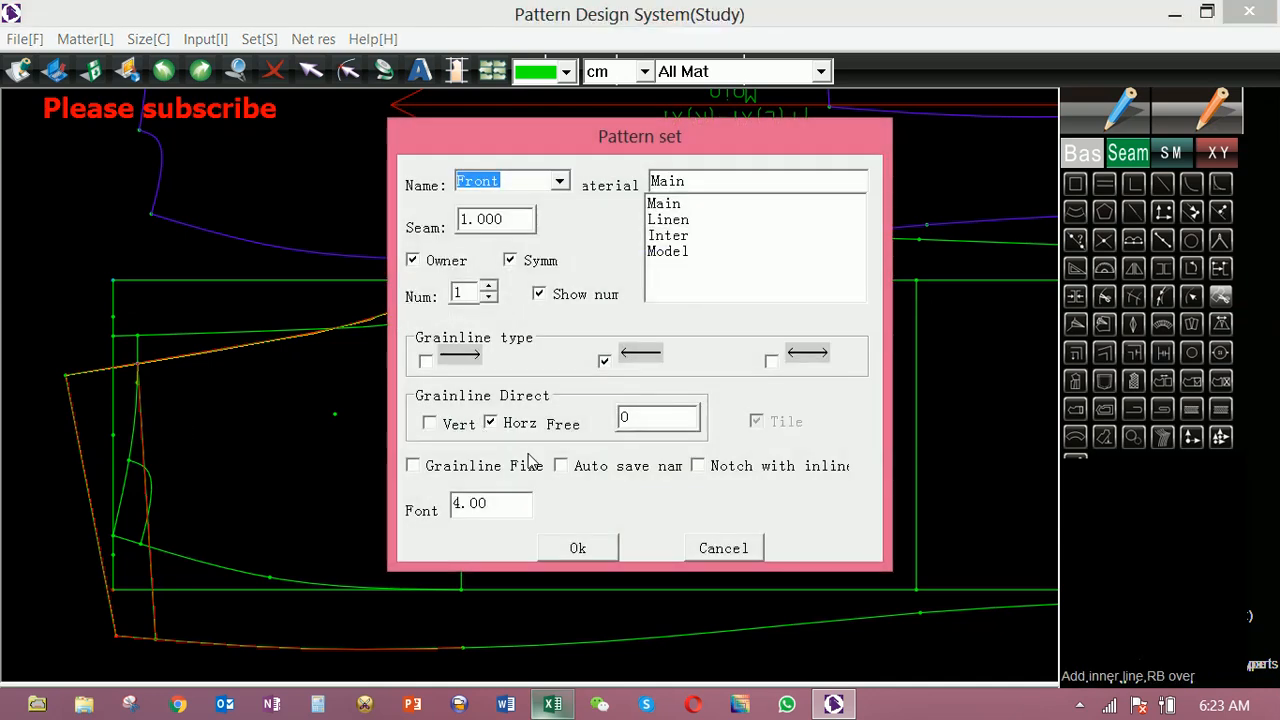
type("by")
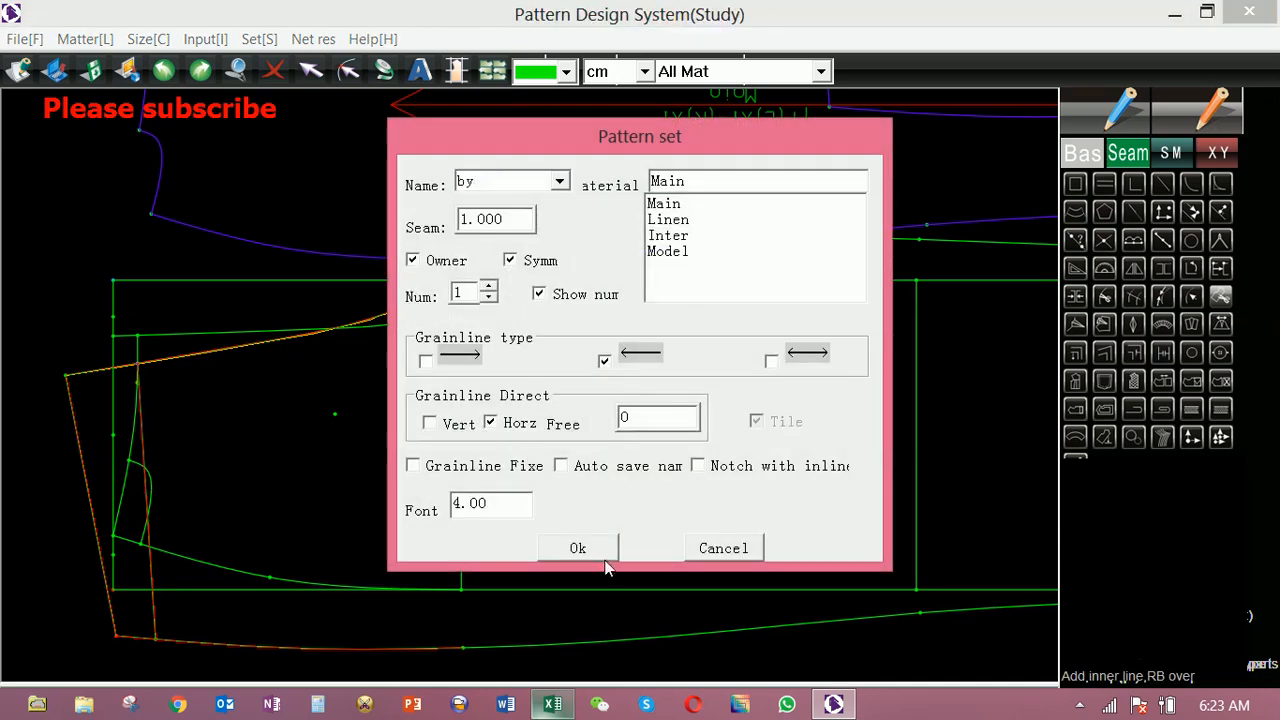
left_click(578, 548)
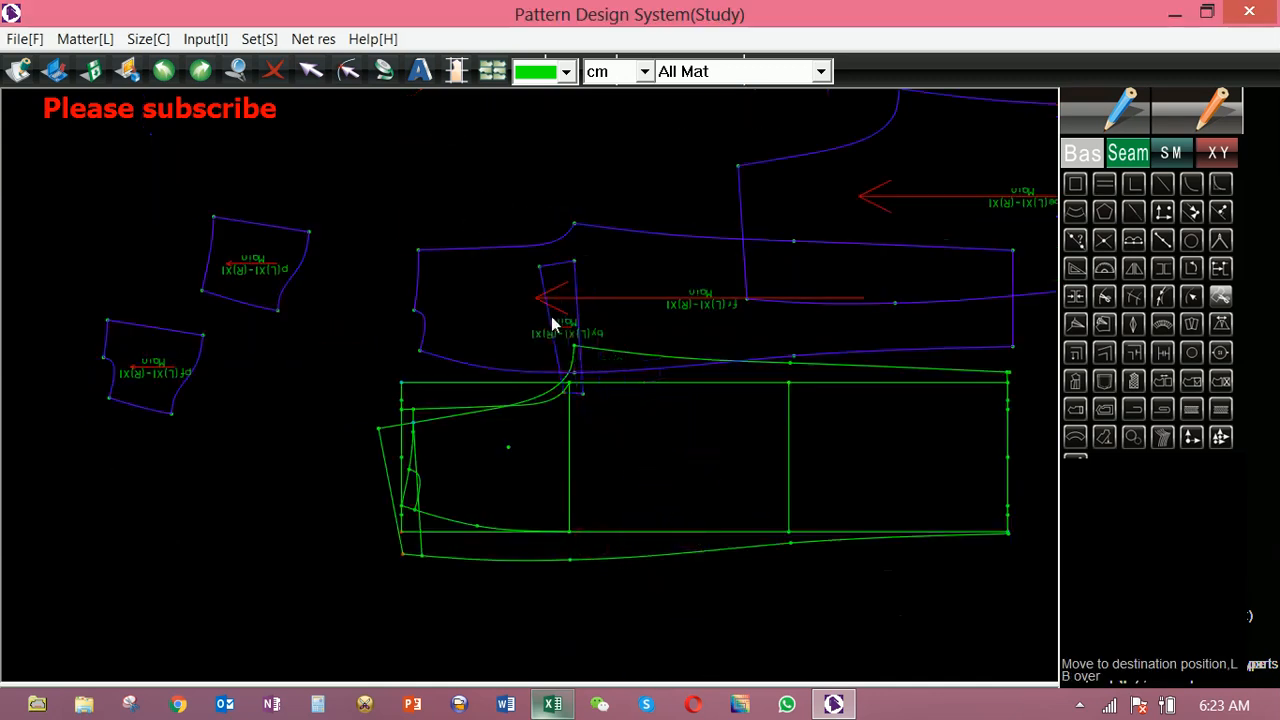
left_click(712, 170)
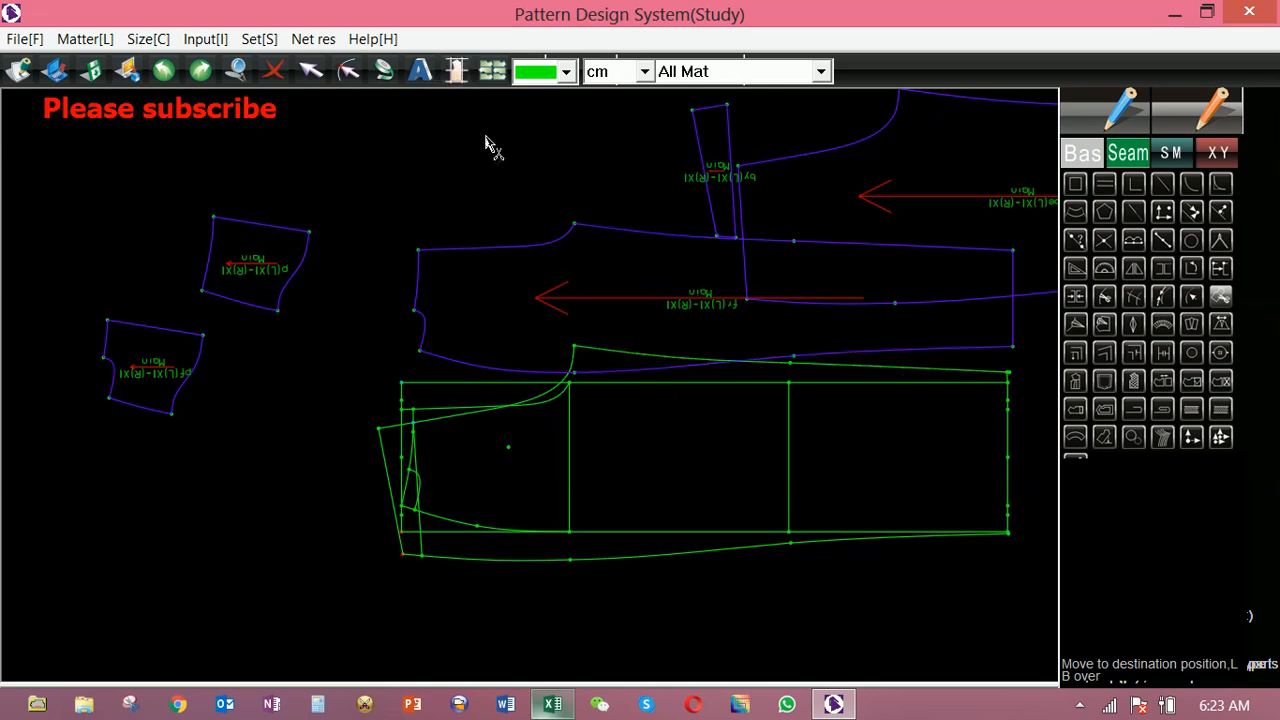
Show only the pattern pieces with their seam allowances and move the front piece below the back piece.
left_click(456, 70)
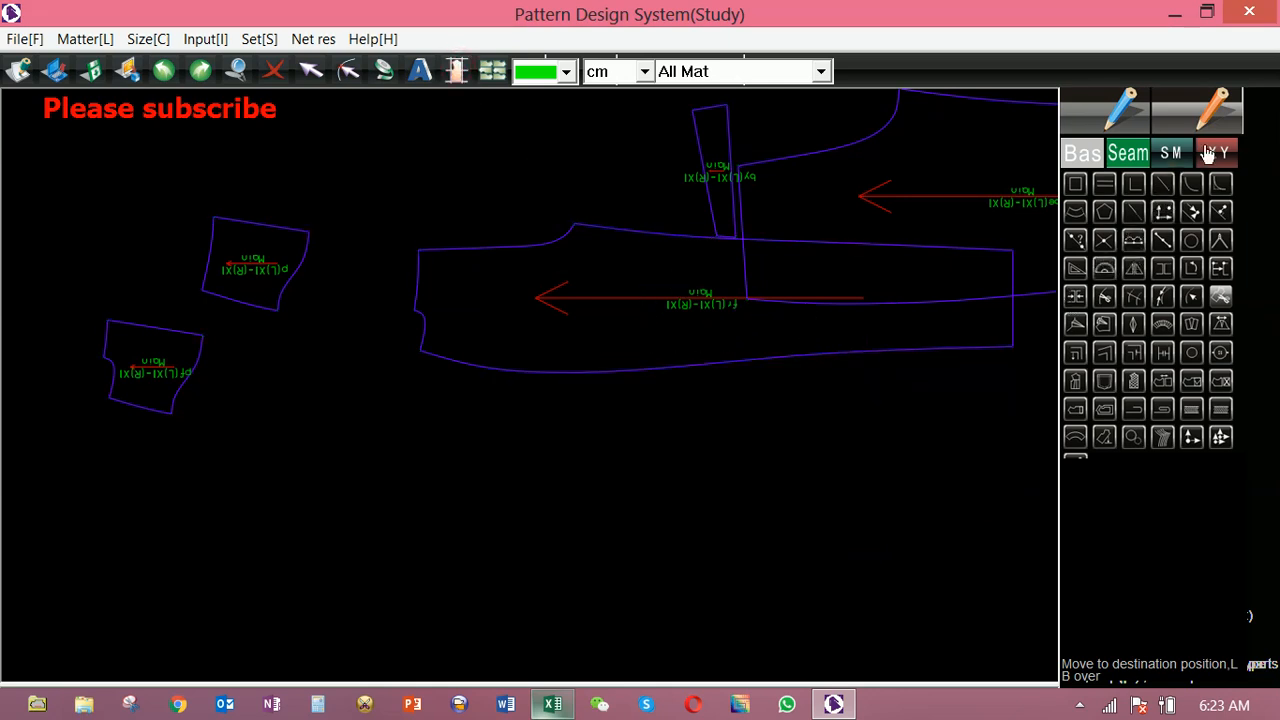
left_click(1197, 110)
left_click_drag(703, 347, 511, 553)
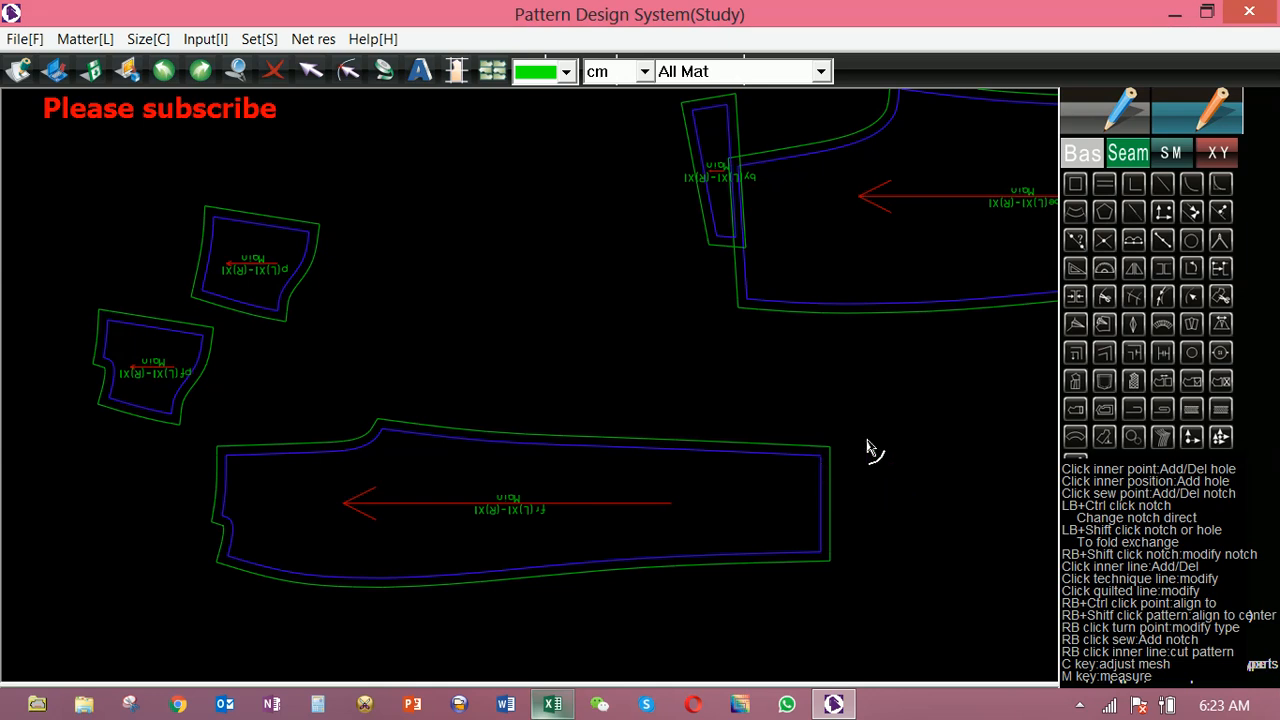
Set the seam allowance of the front piece's hem to 3 cm with notches at both ends.
left_click(1161, 236)
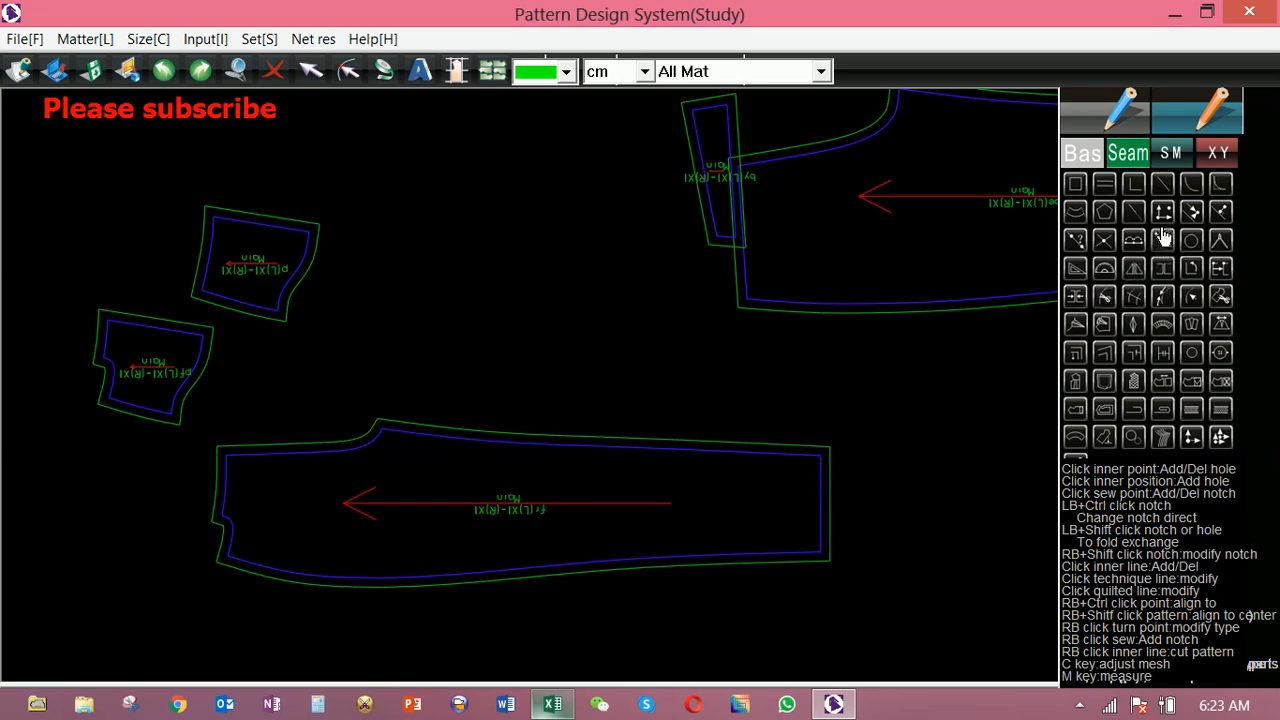
left_click(822, 500)
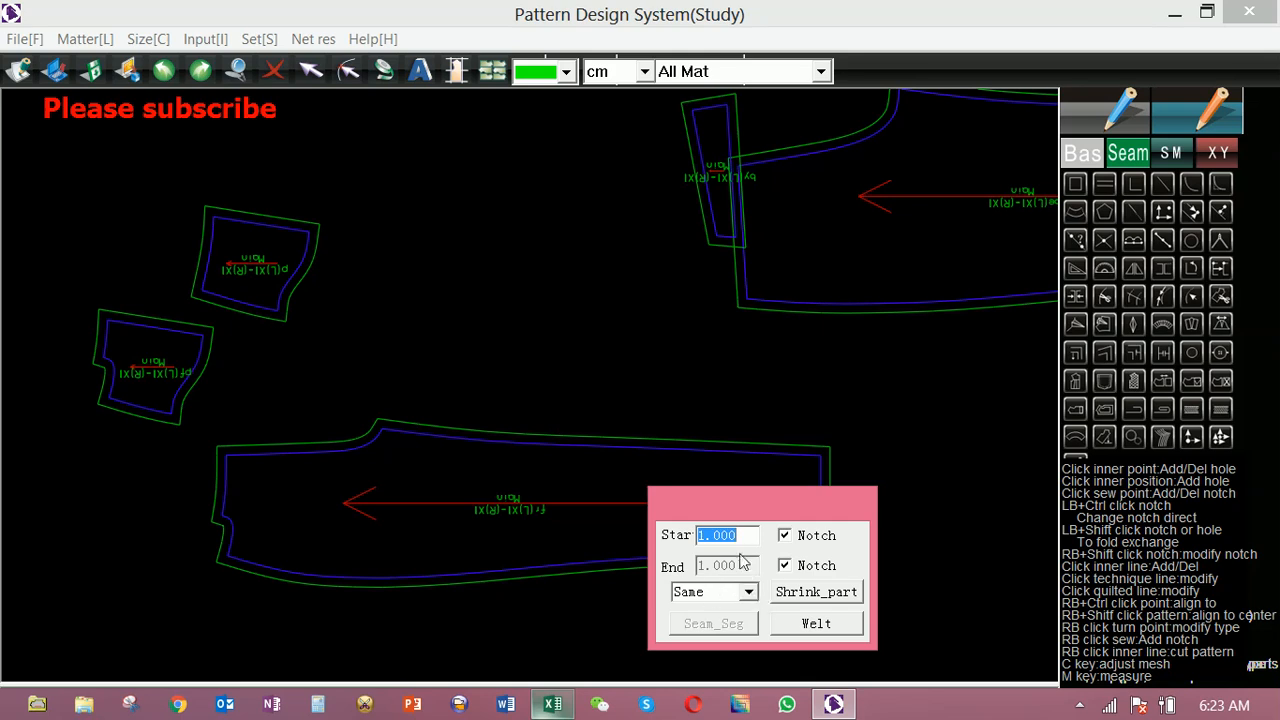
type("3")
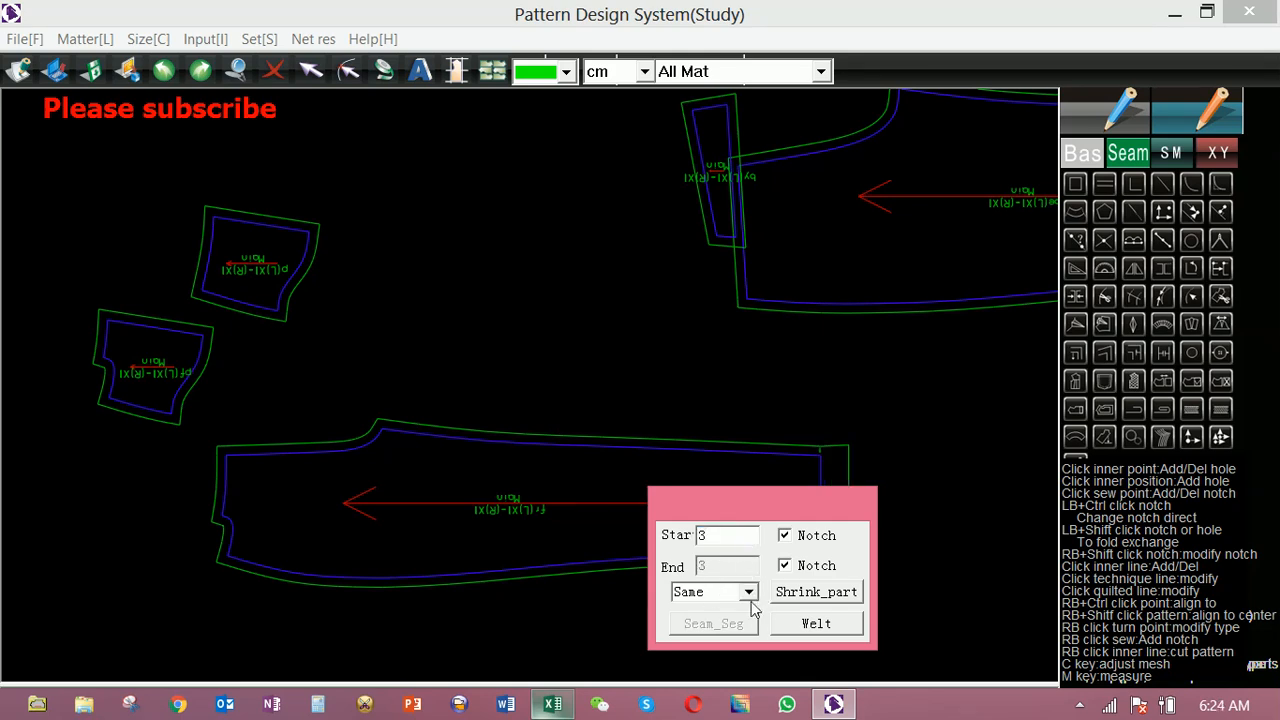
left_click(911, 563)
scroll(910, 443, "down", 3)
scroll(910, 443, "down", 1)
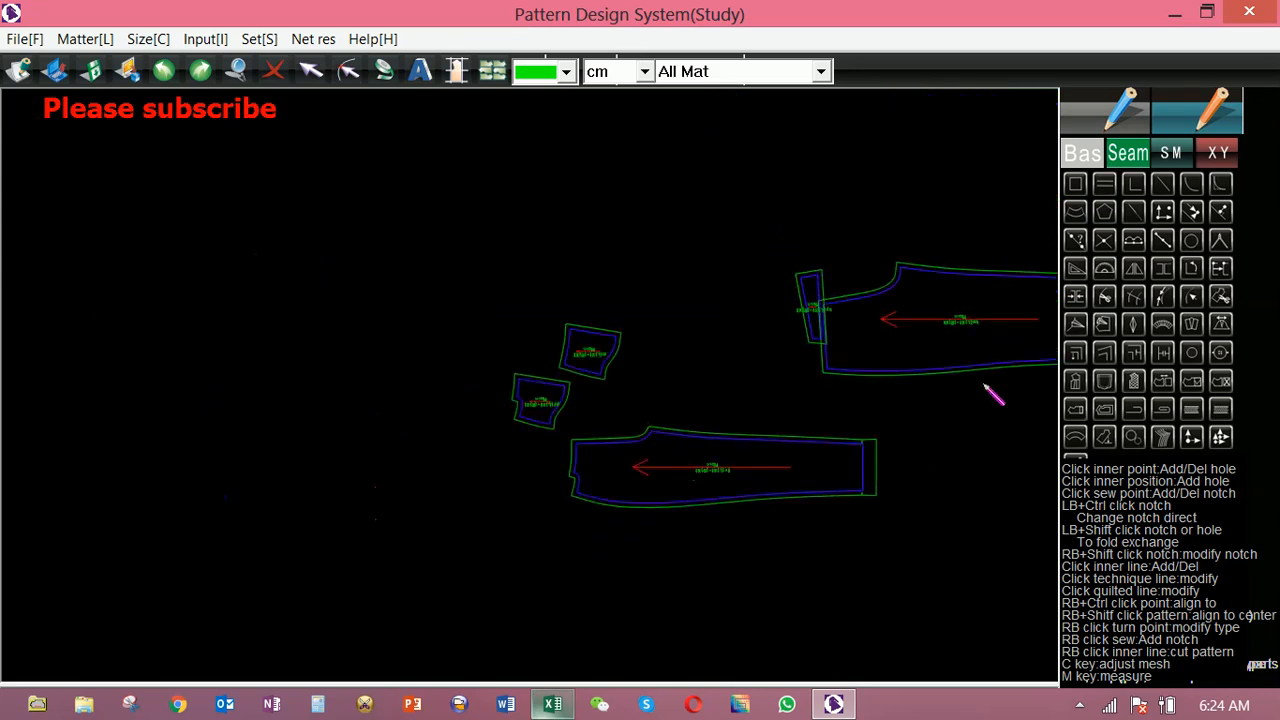
Try hem seam allowances of 3 cm and 2 cm on the back piece.
scroll(1005, 390, "up", 2)
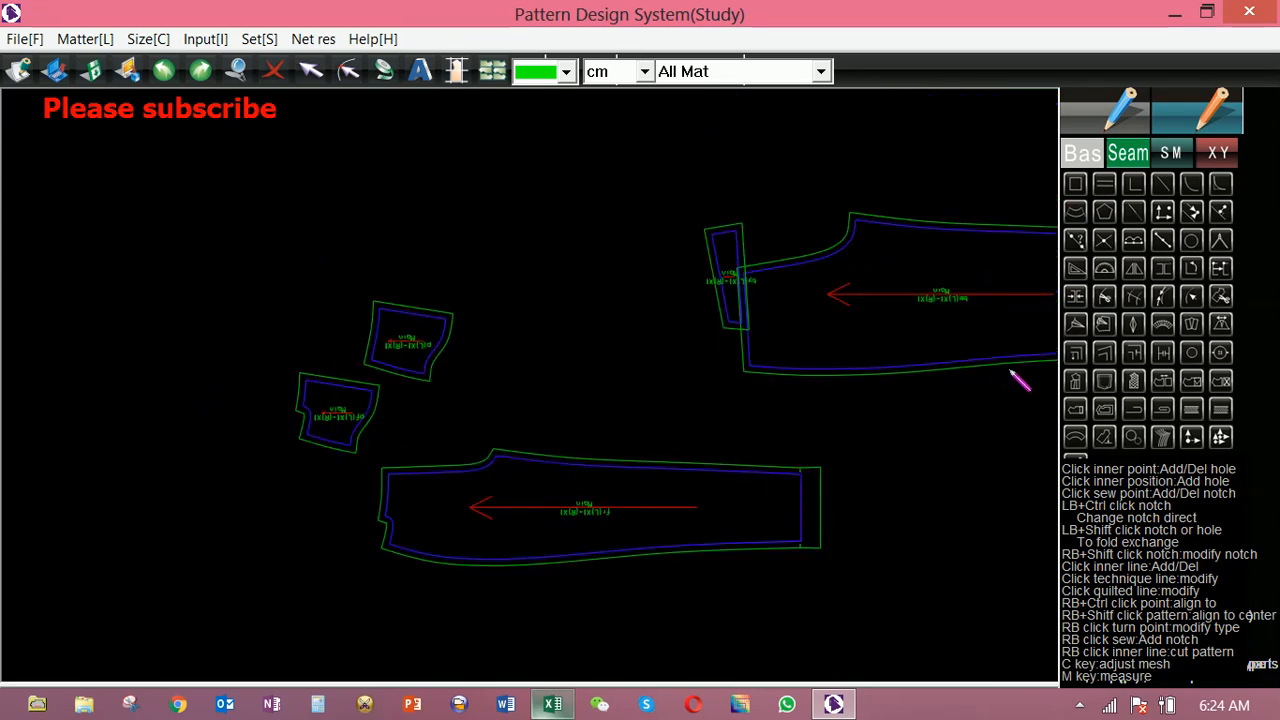
key("Left")
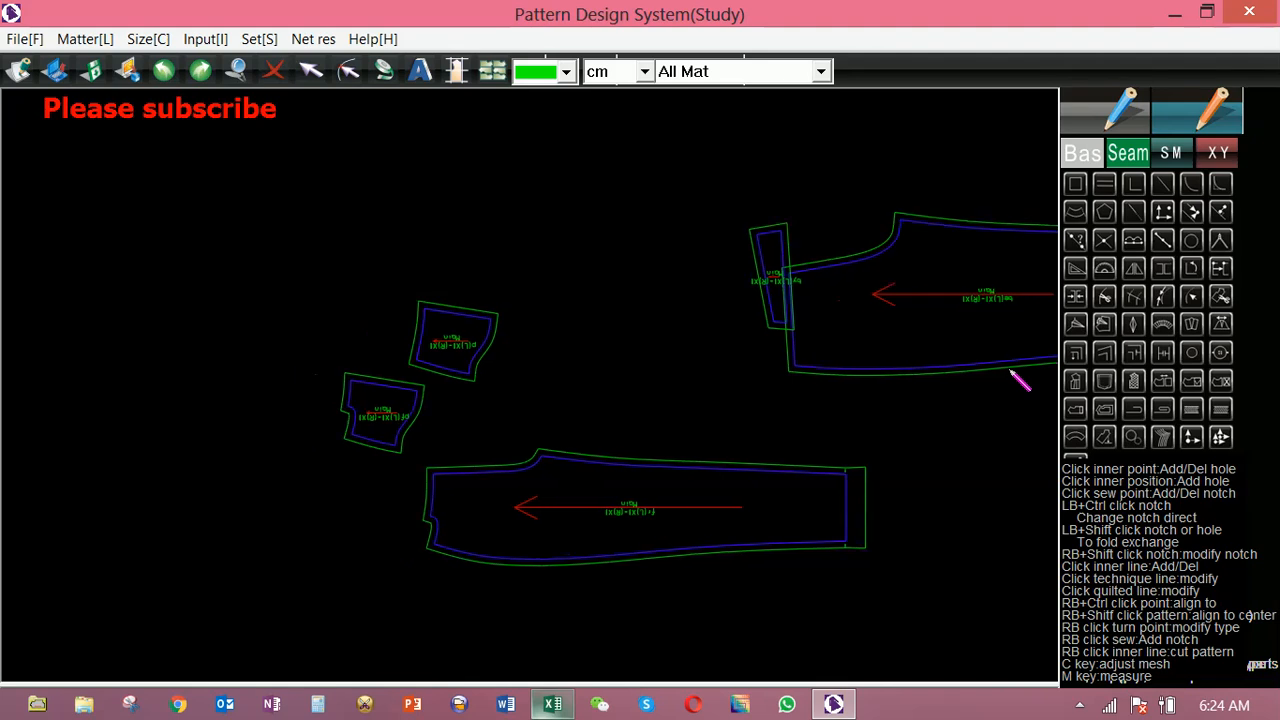
key("Right")
key("Right")
key("Right")
key("Right")
key("Right")
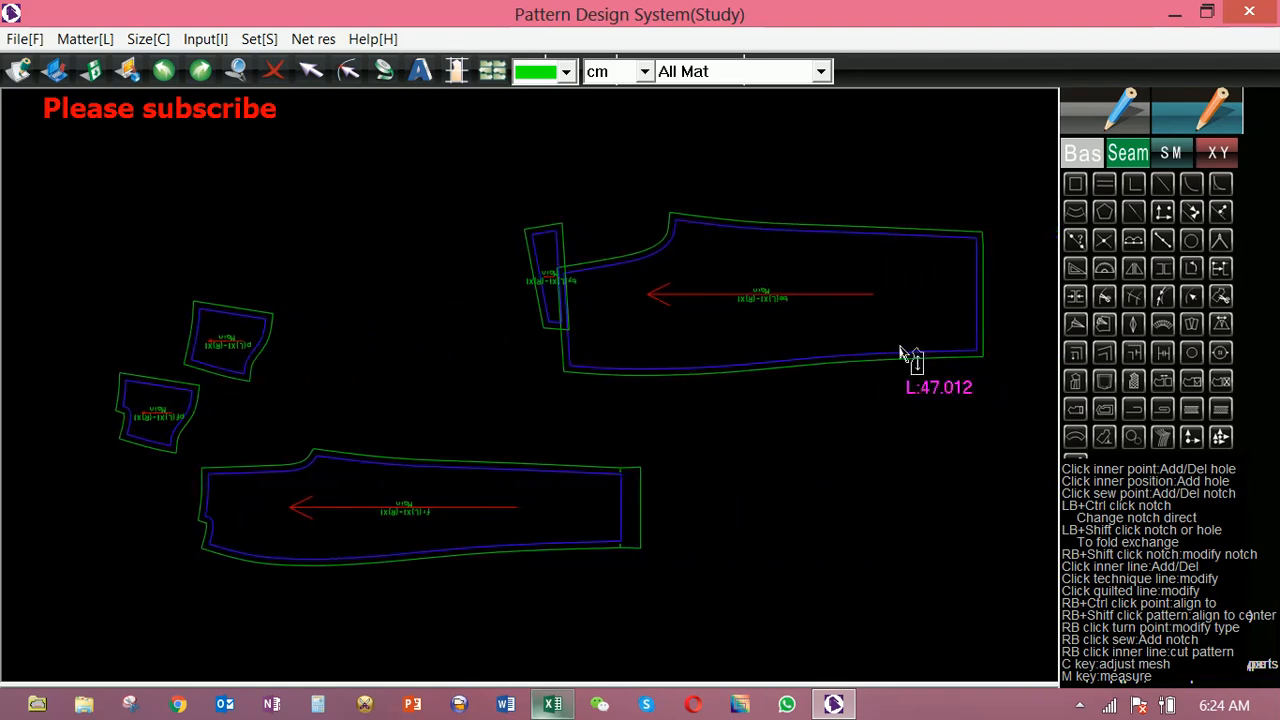
left_click(980, 299)
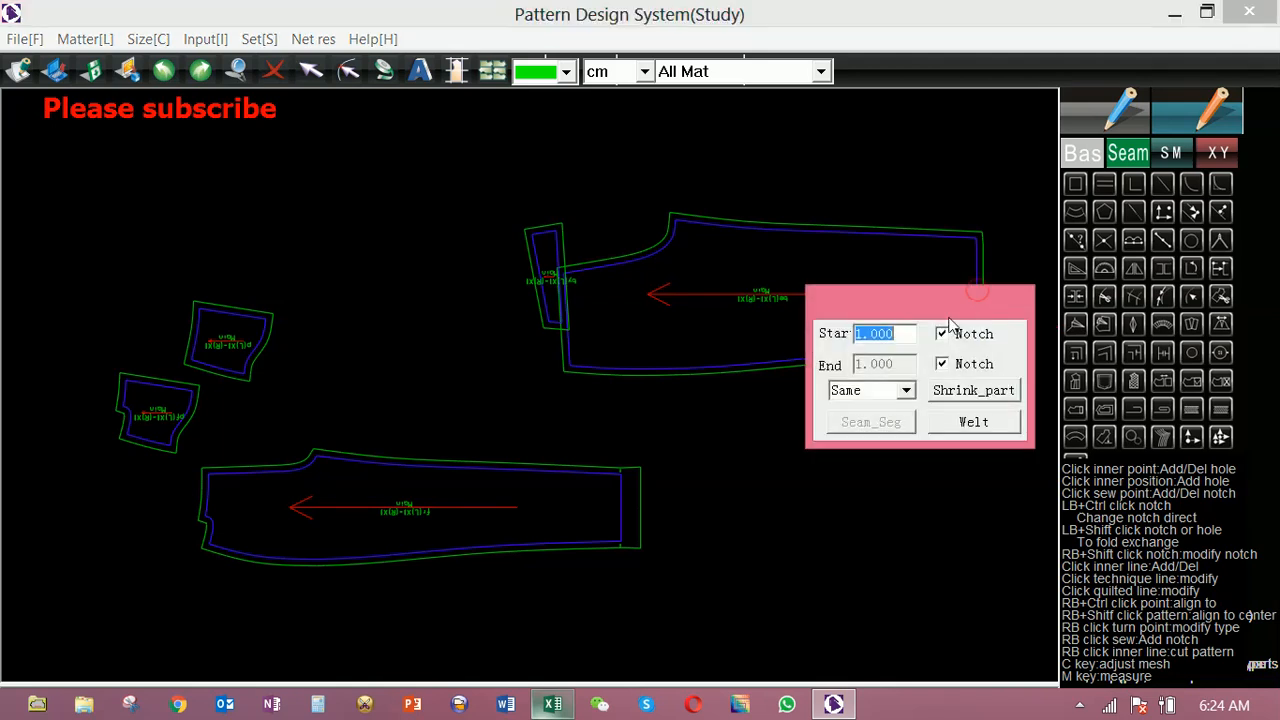
type("3")
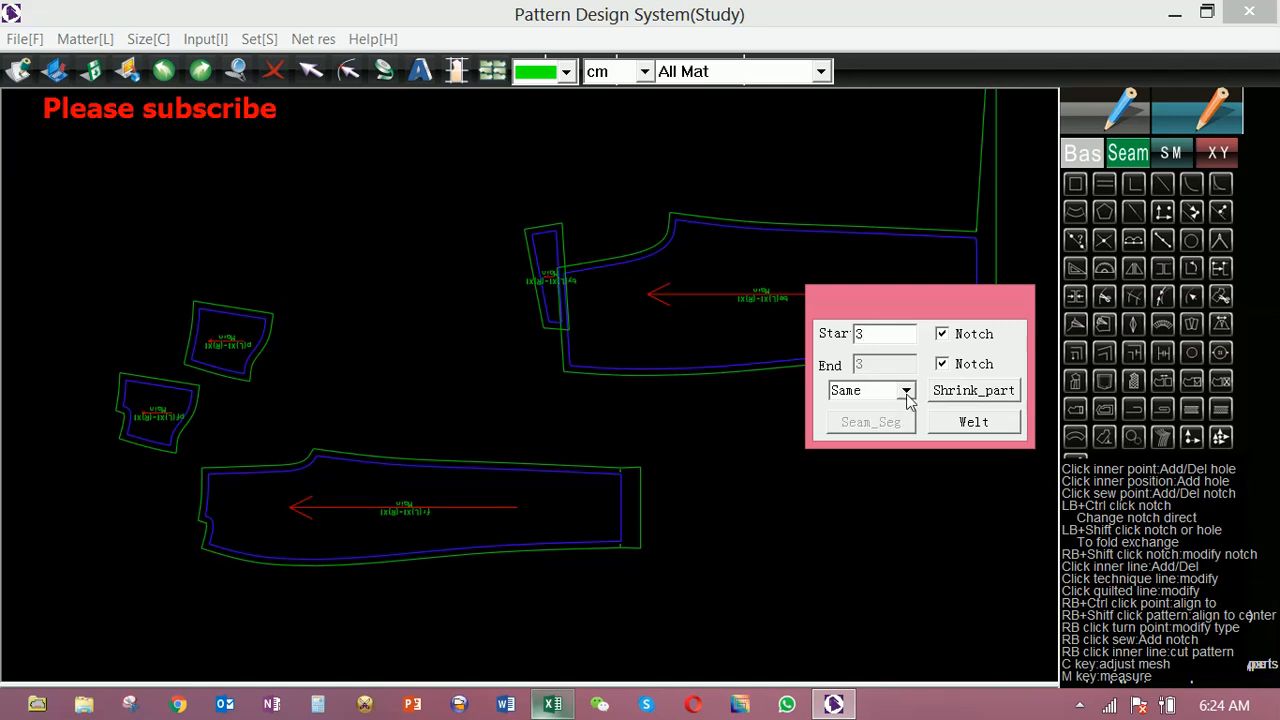
left_click_drag(880, 335, 836, 346)
type("2")
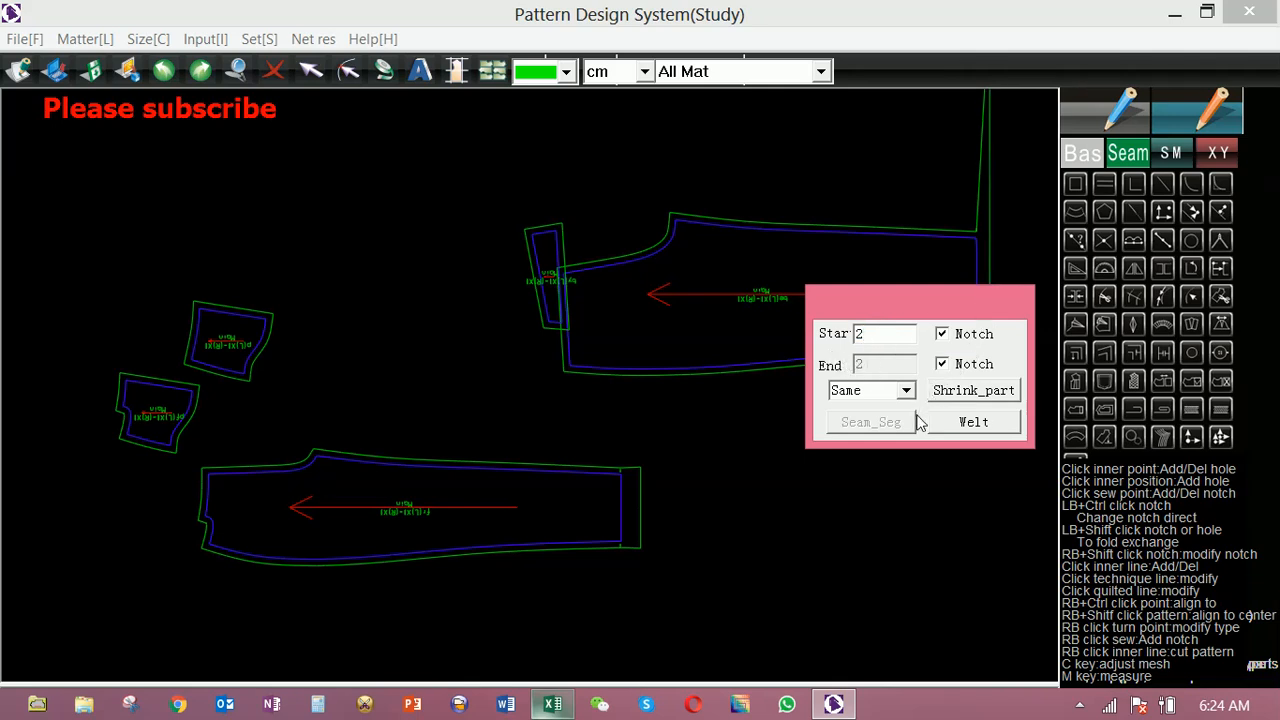
right_click(911, 466)
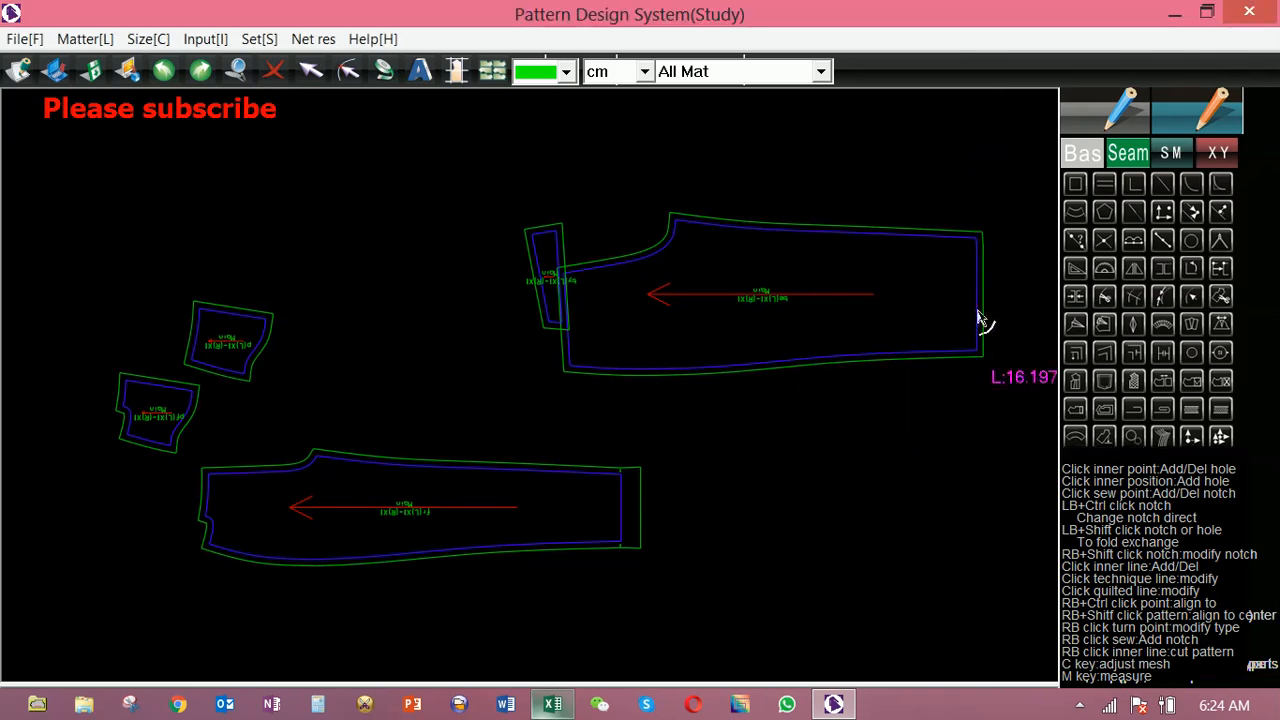
Inspect the back piece's inseam corner at the hem and try to draw a line there in drafting mode.
scroll(997, 297, "up", 2)
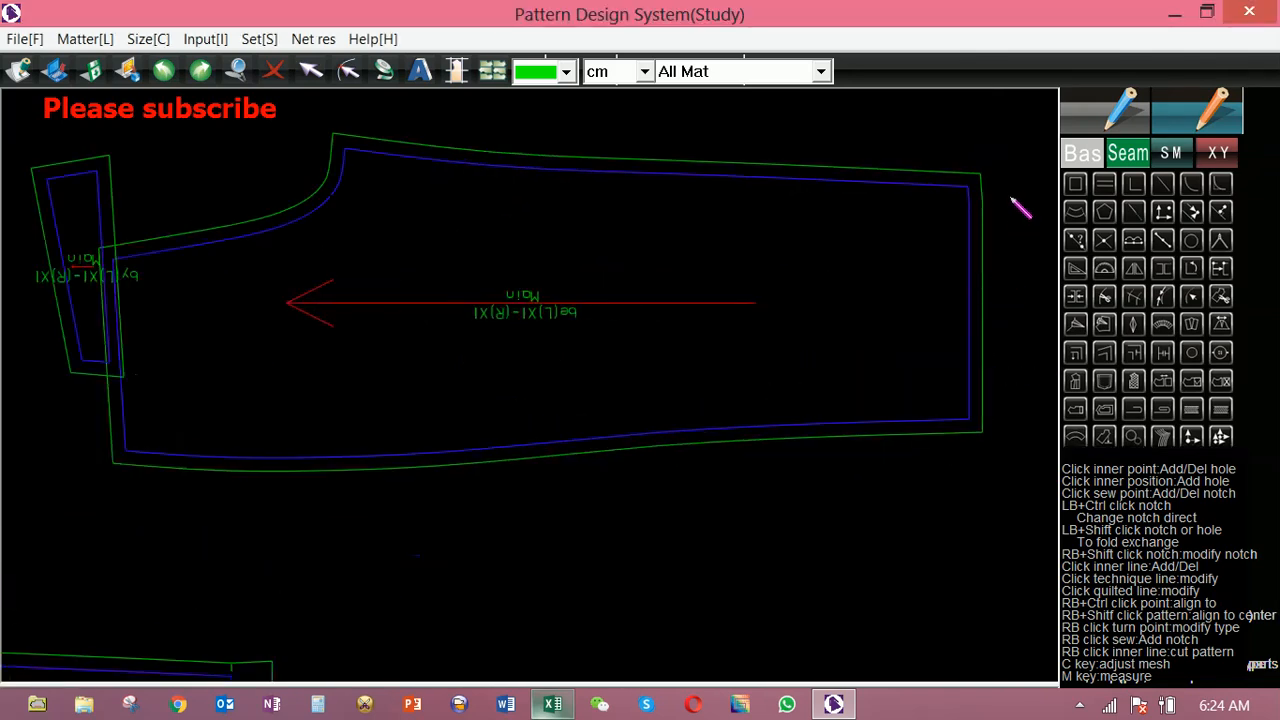
scroll(1015, 203, "up", 2)
scroll(948, 178, "up", 2)
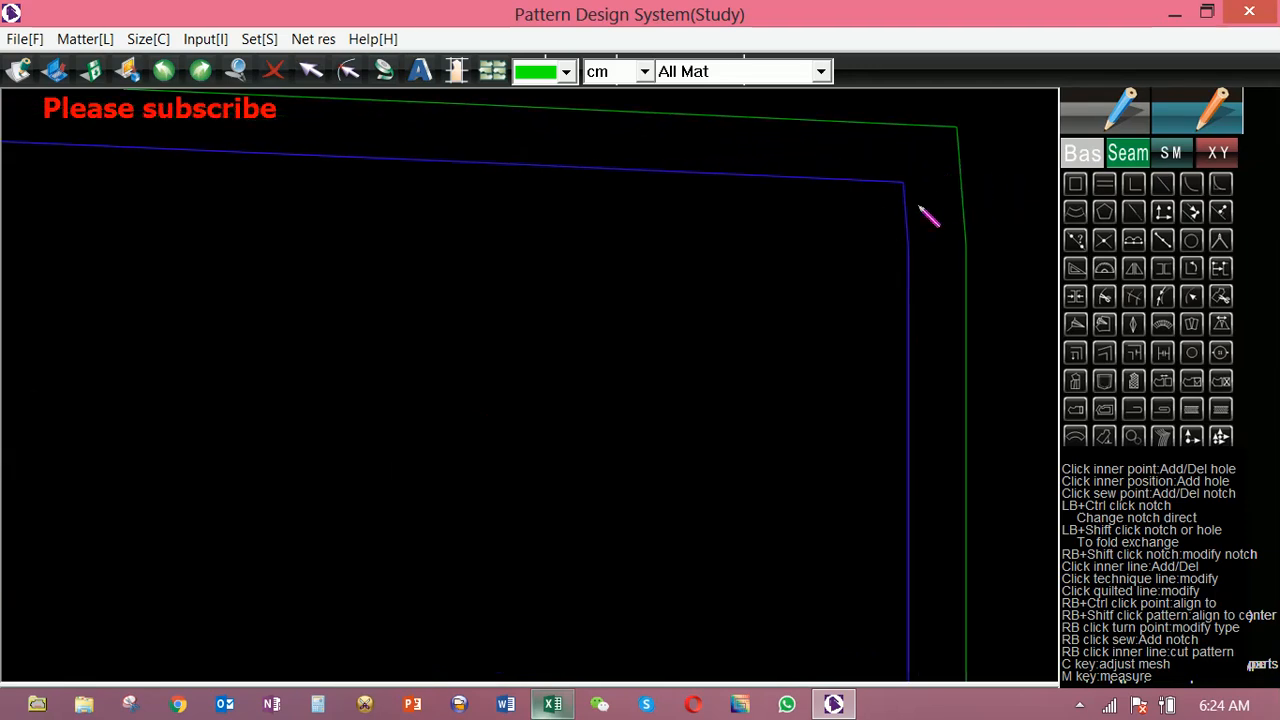
left_click(1090, 130)
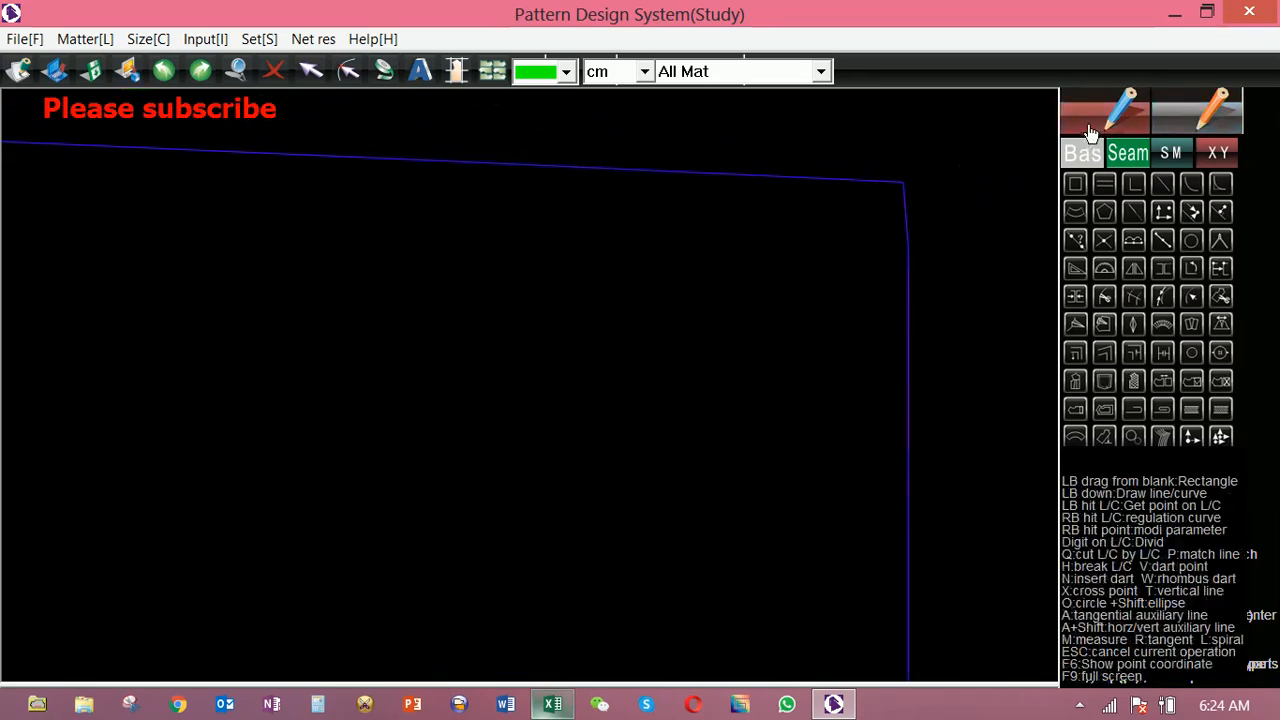
left_click(907, 220)
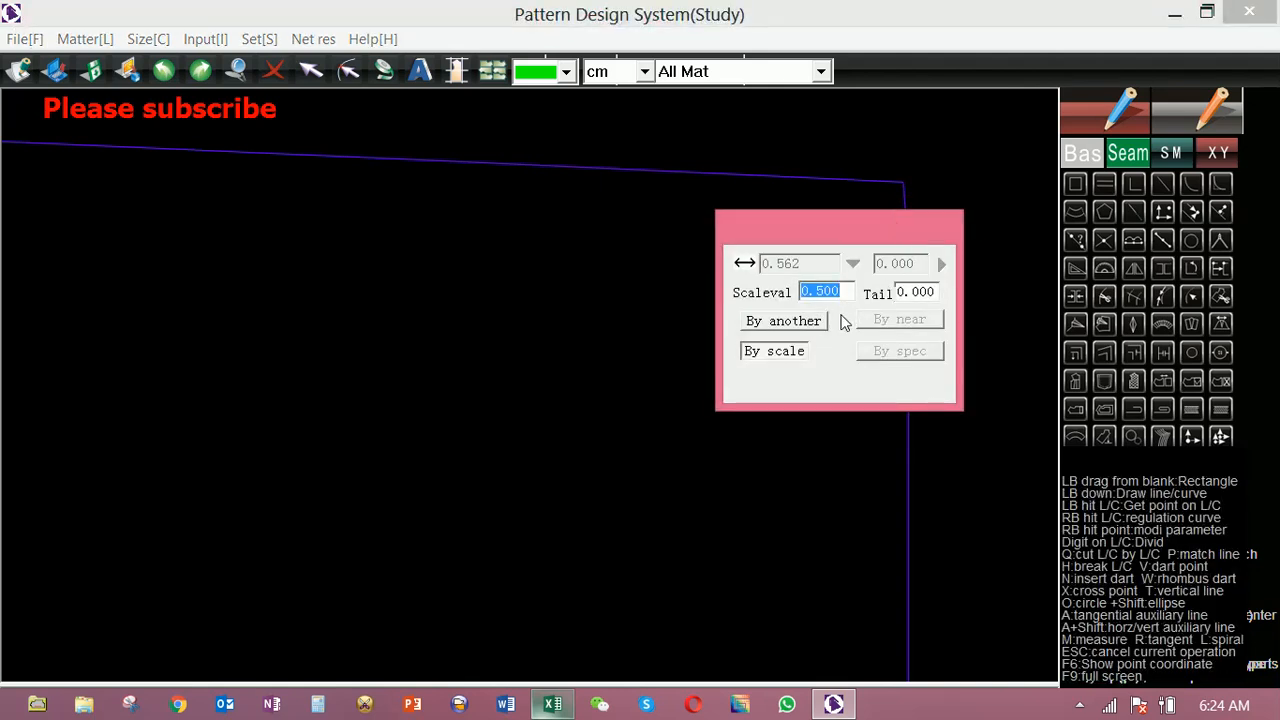
left_click(896, 164)
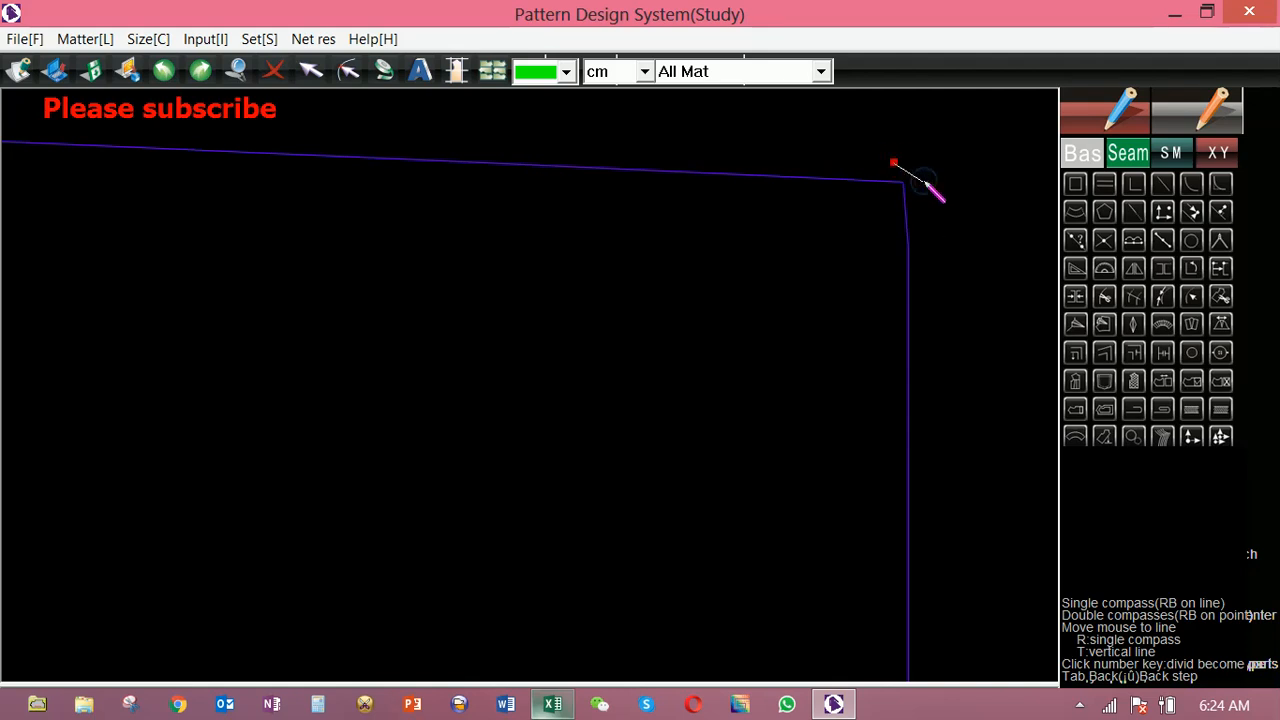
left_click(926, 184)
left_click(968, 194)
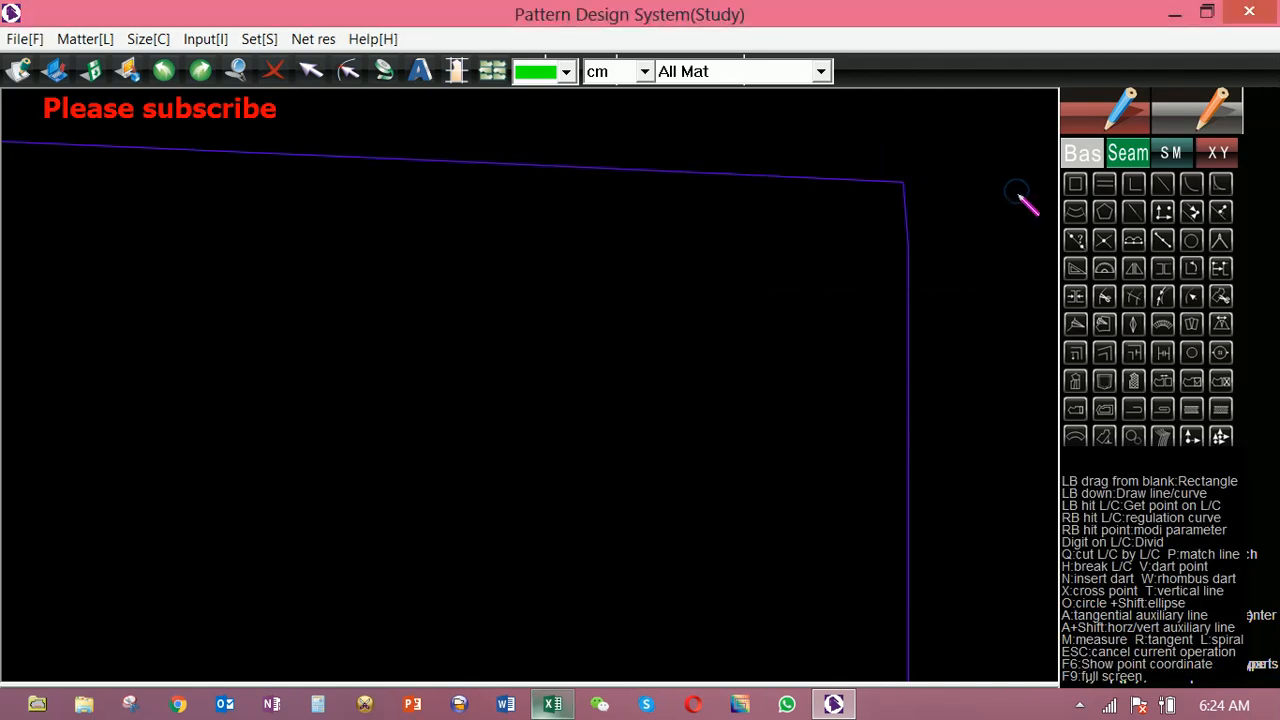
scroll(920, 318, "down", 4)
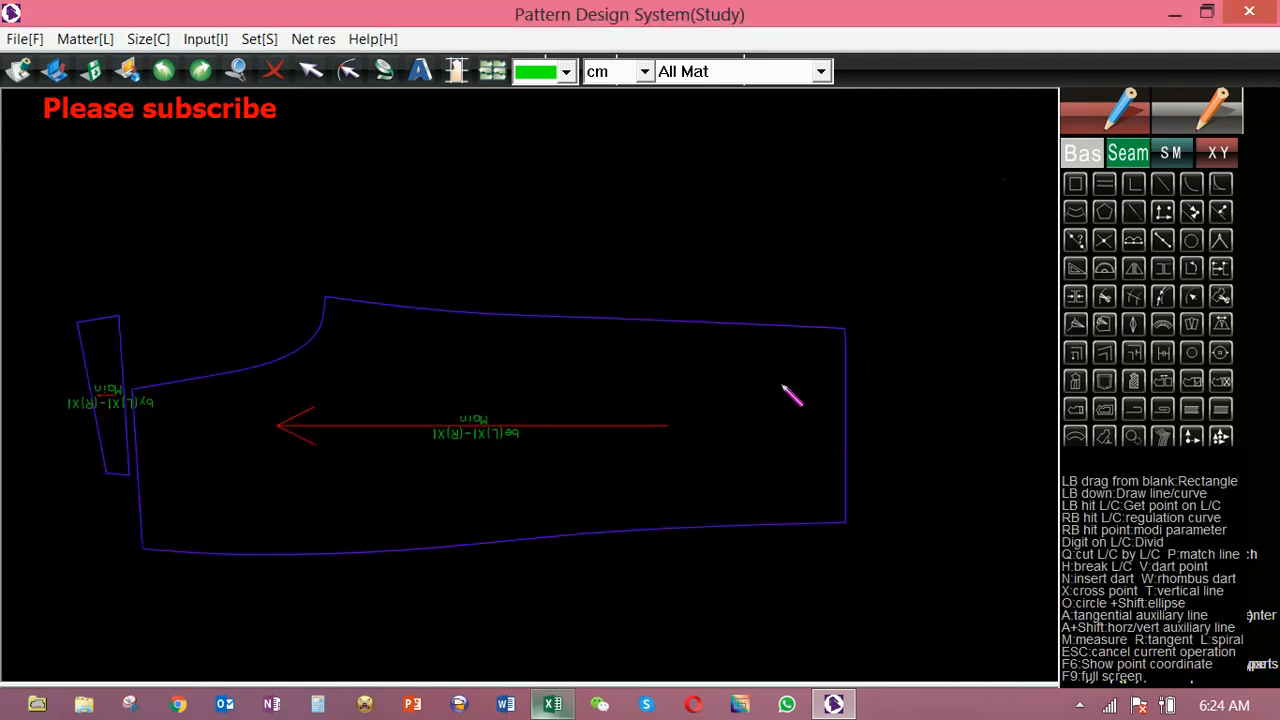
scroll(715, 418, "down", 2)
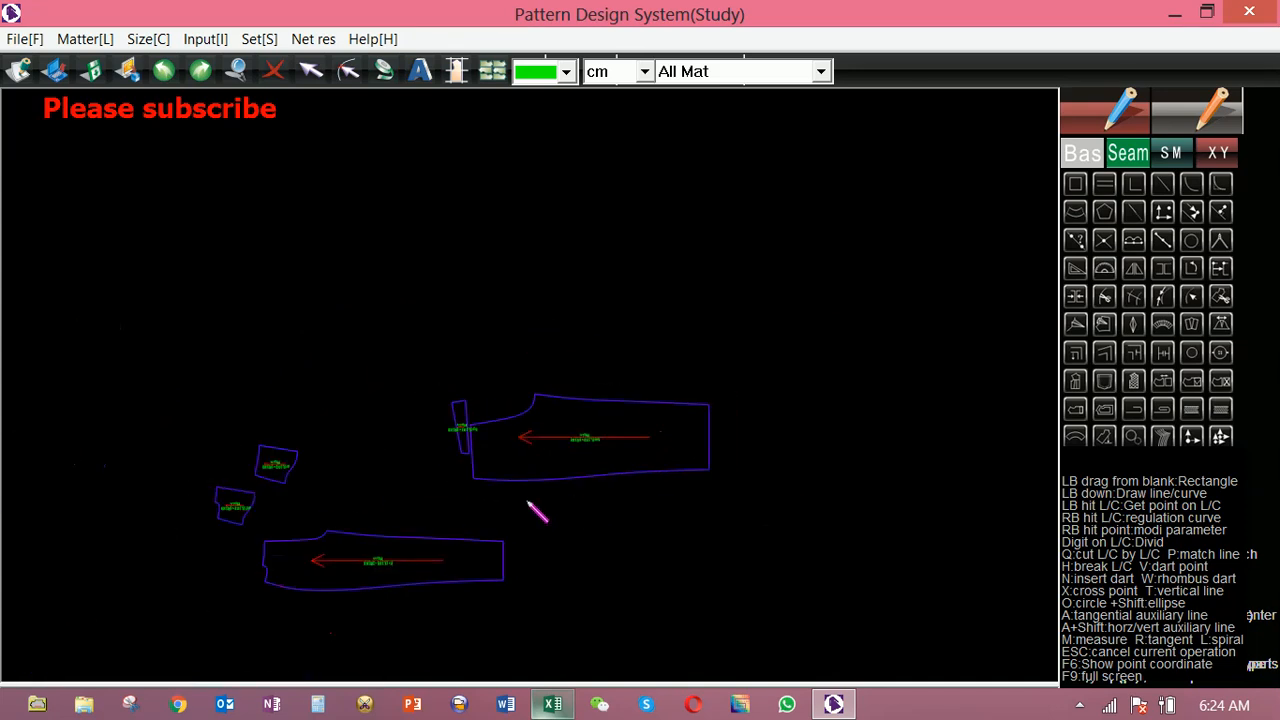
Display the seam allowances again and move the back yoke piece clear of the back piece's waist.
scroll(528, 502, "up", 1)
scroll(528, 502, "up", 1)
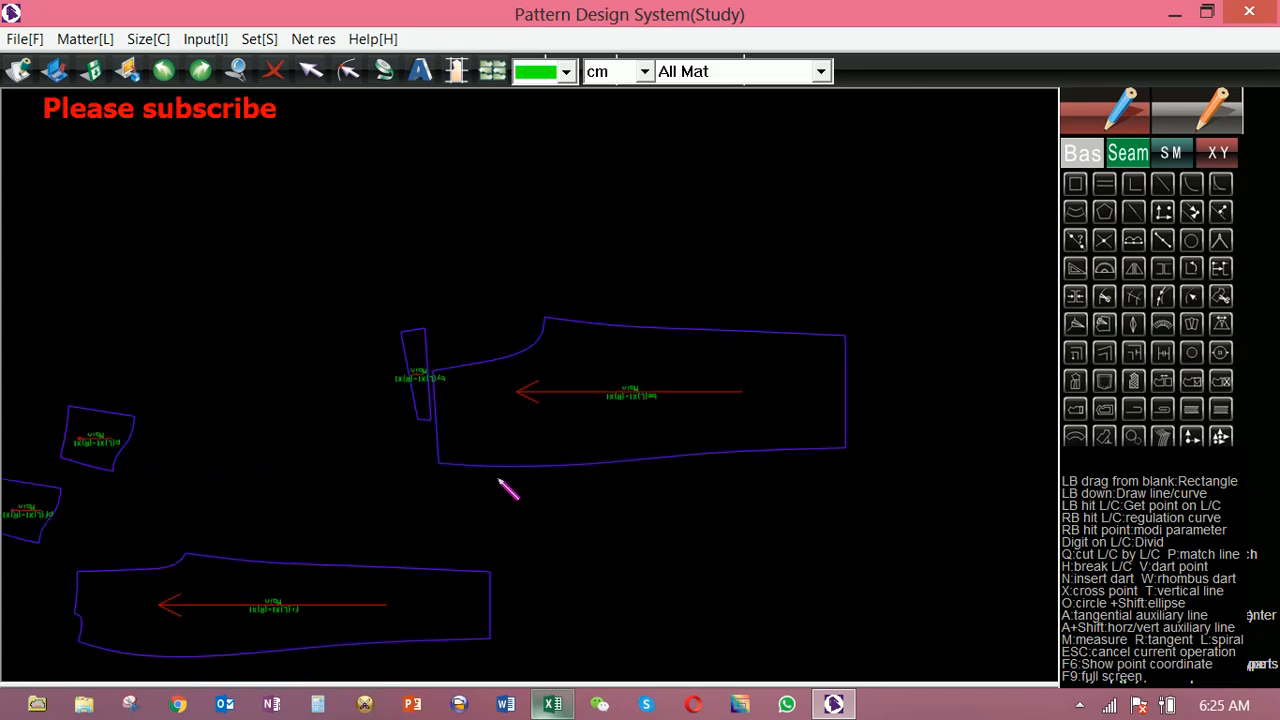
scroll(498, 481, "down", 2)
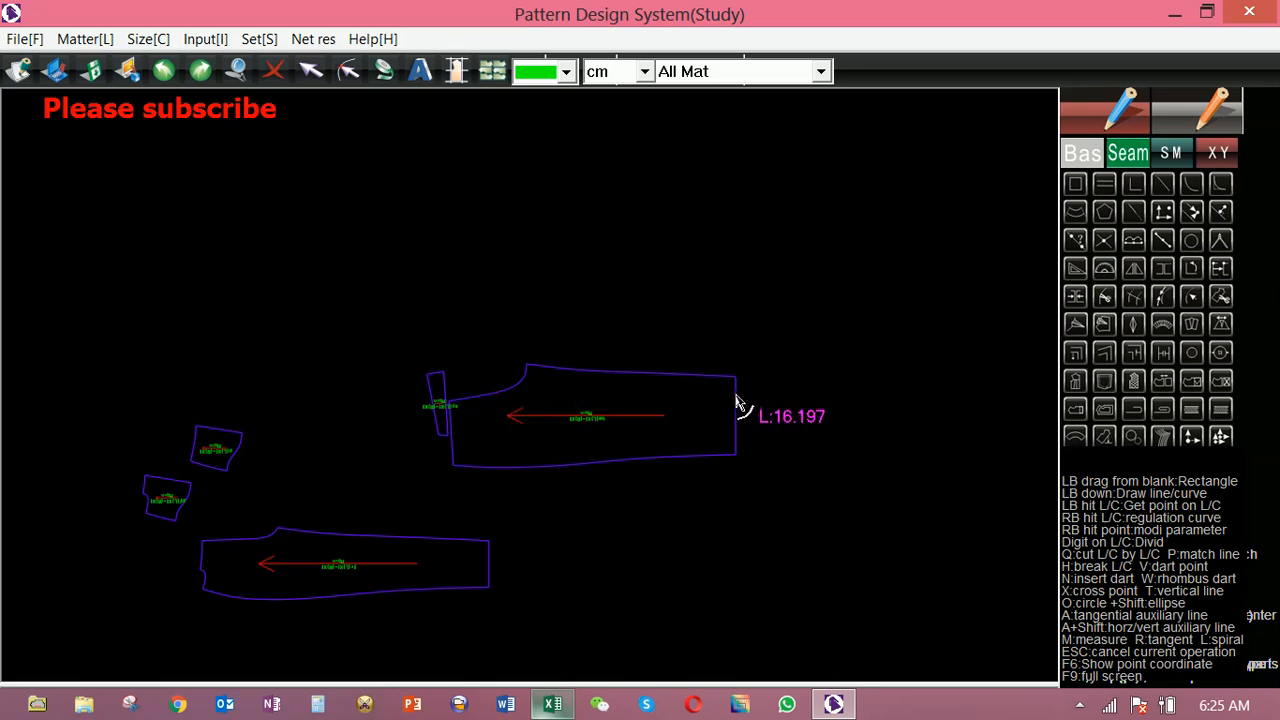
left_click(1202, 110)
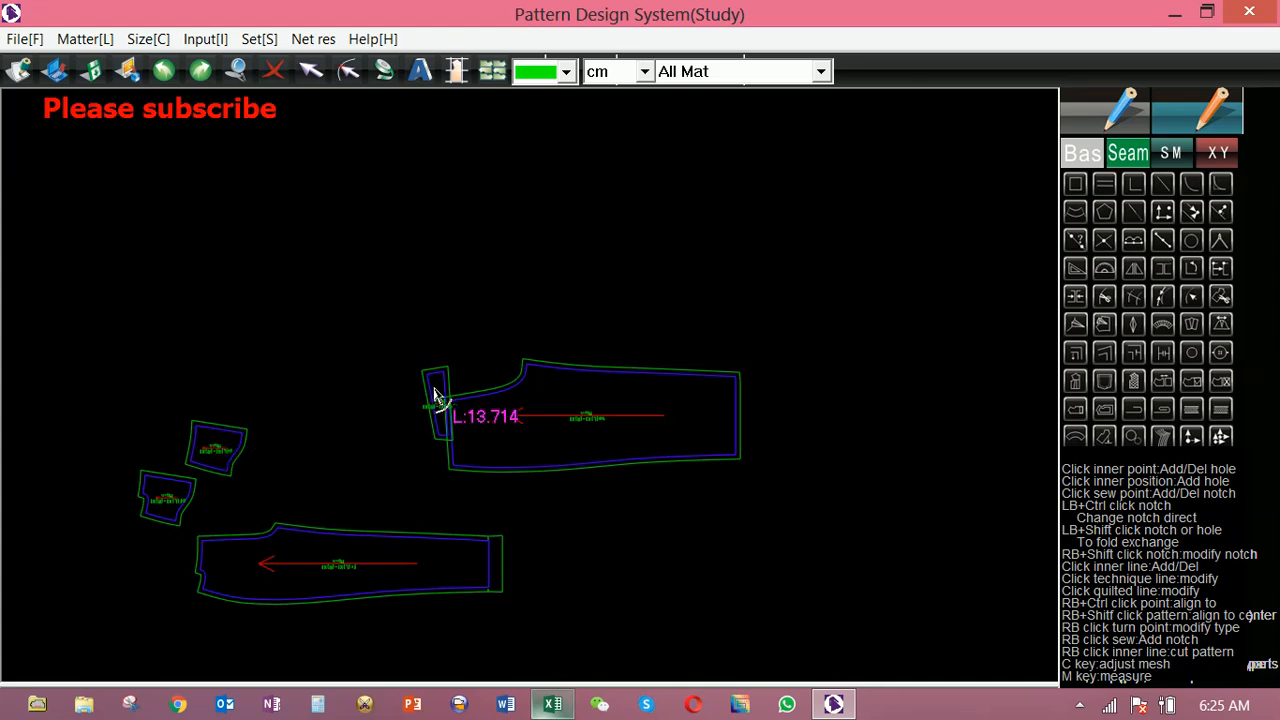
scroll(437, 392, "up", 4)
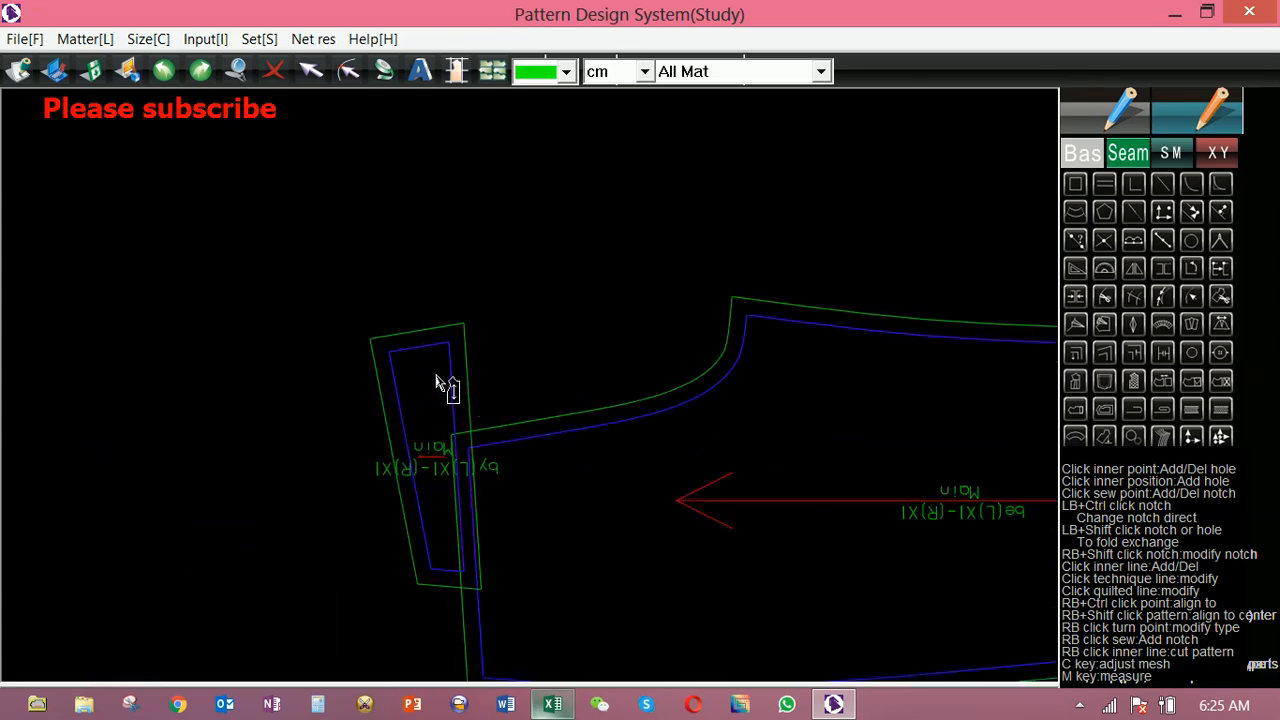
left_click_drag(436, 376, 327, 283)
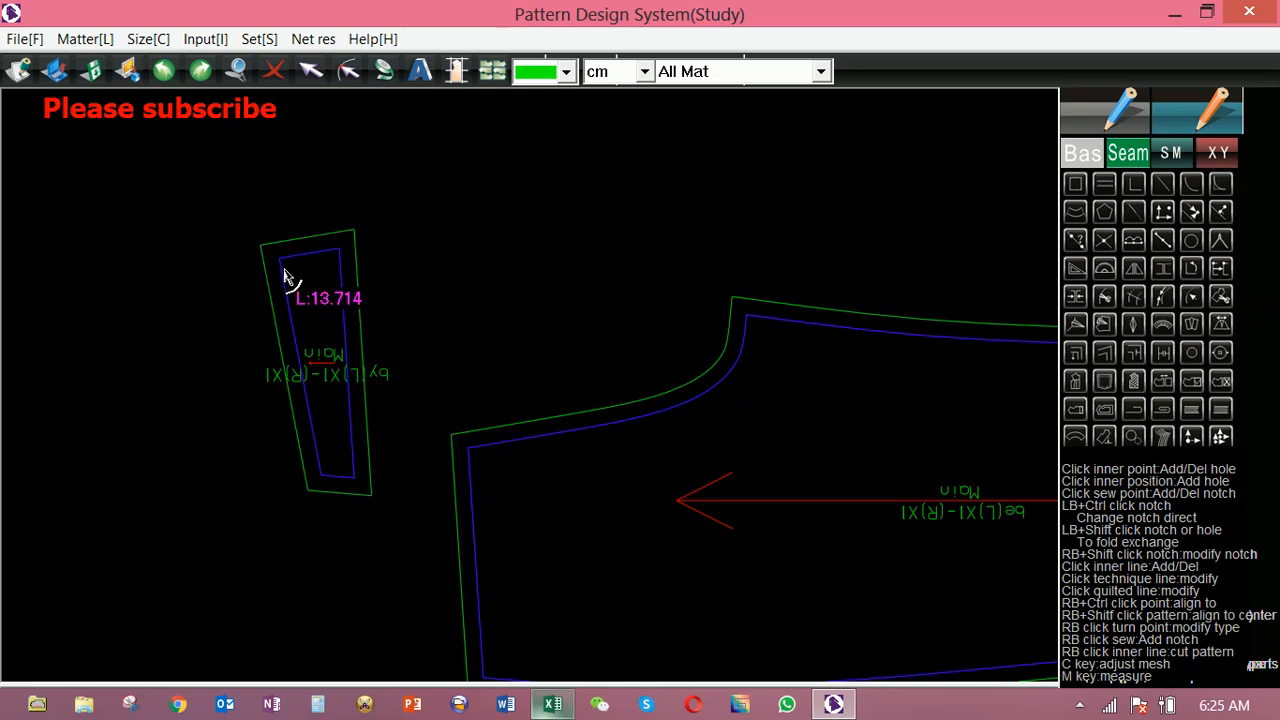
left_click(1115, 135)
left_click_drag(245, 236, 348, 301)
left_click(341, 257)
left_click(280, 259)
left_click(281, 260)
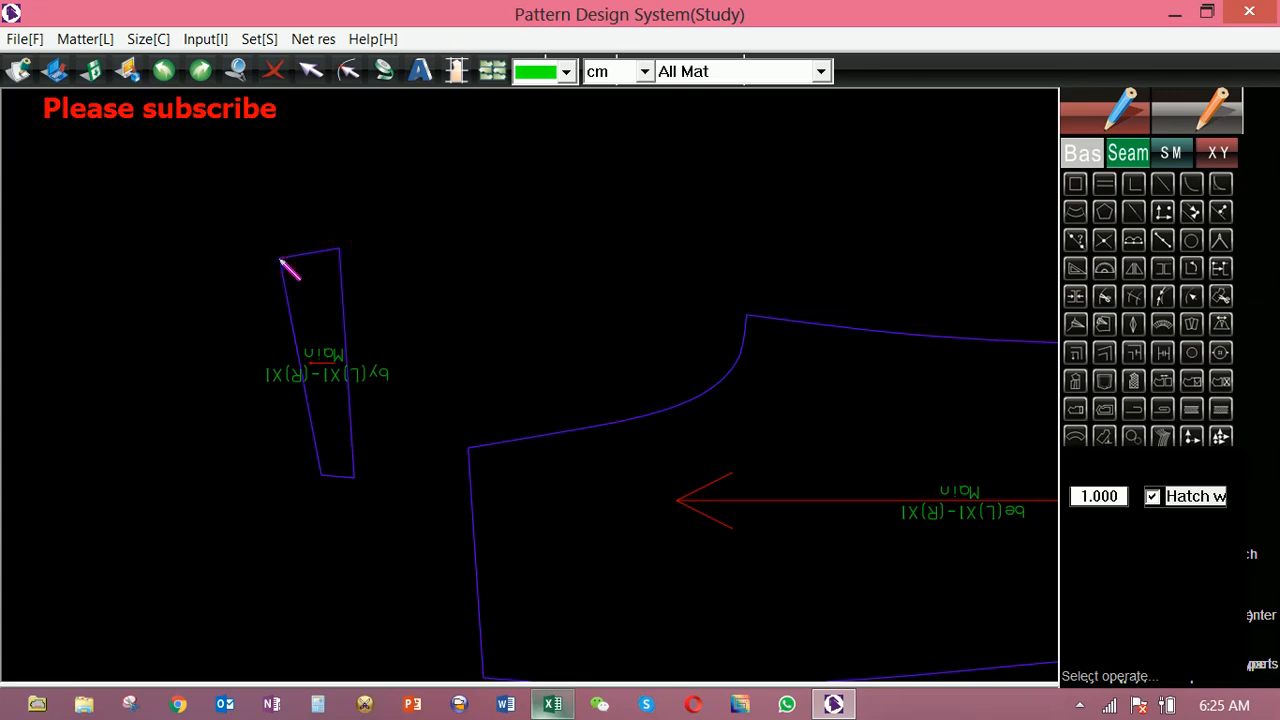
left_click(281, 261)
scroll(337, 339, "down", 5)
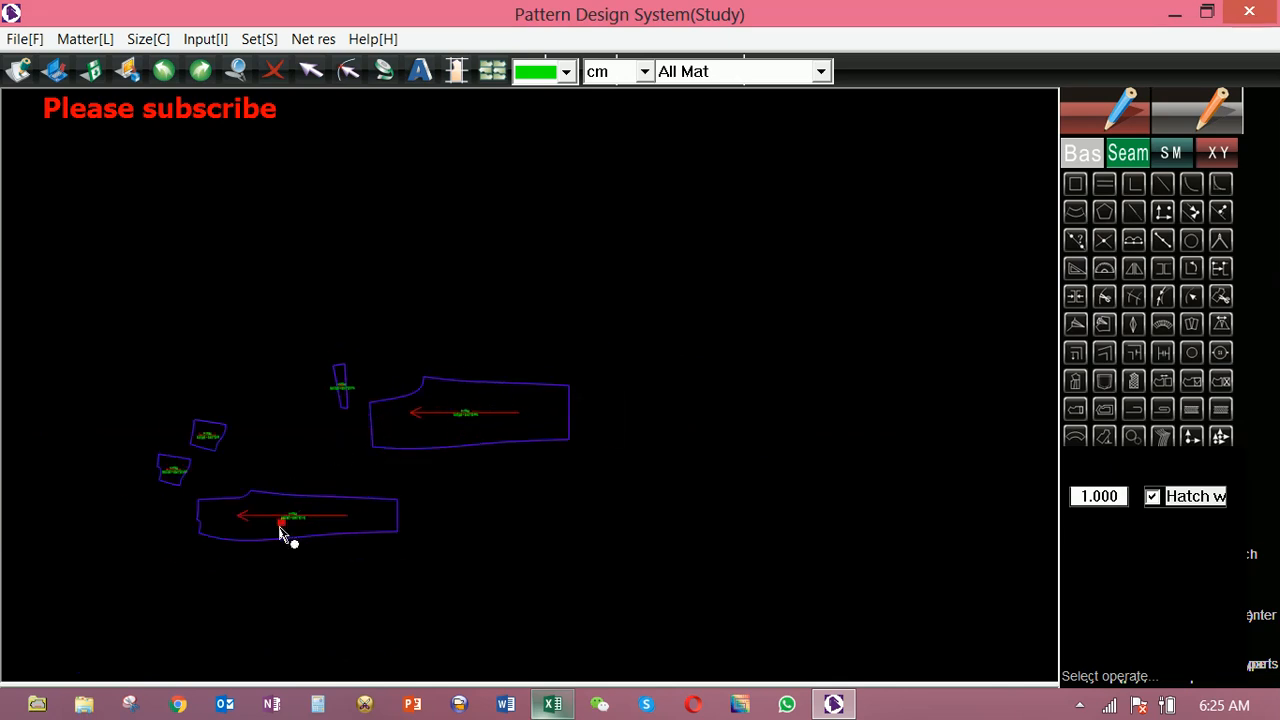
scroll(288, 534, "up", 1)
scroll(265, 531, "up", 1)
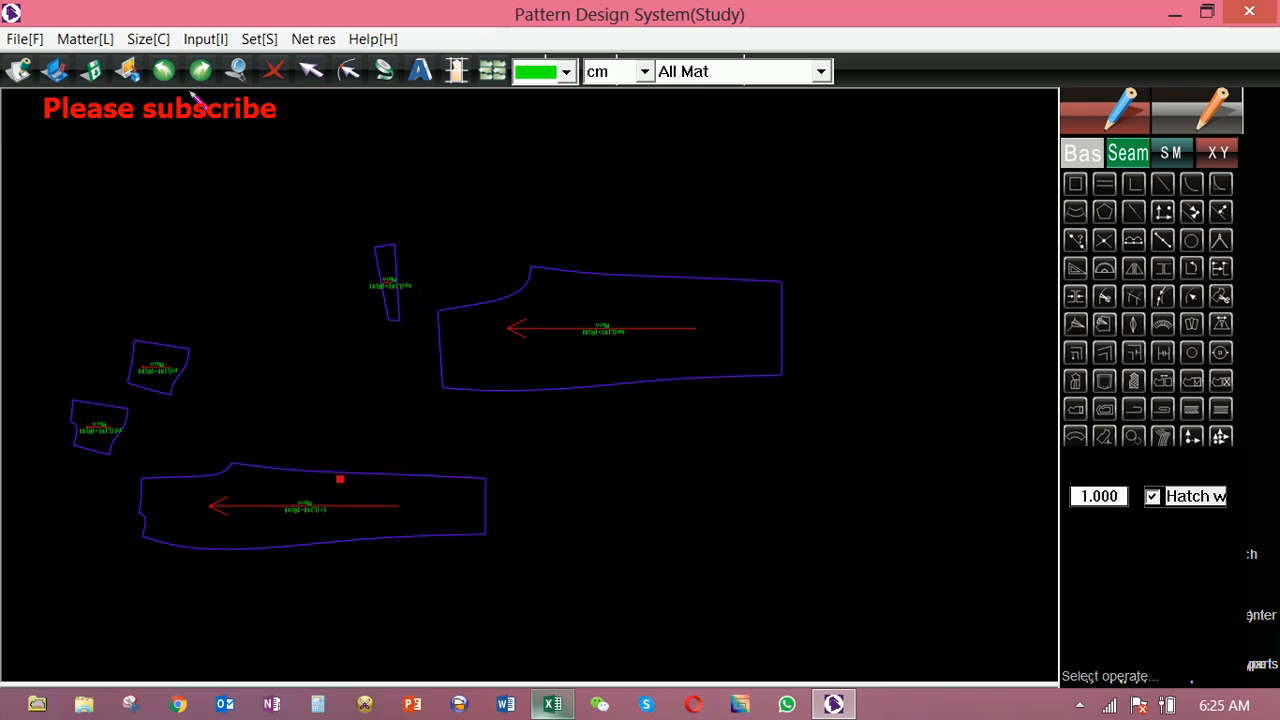
Add three new sizes after XL to the size table with automatic differences and accept the table.
left_click(148, 39)
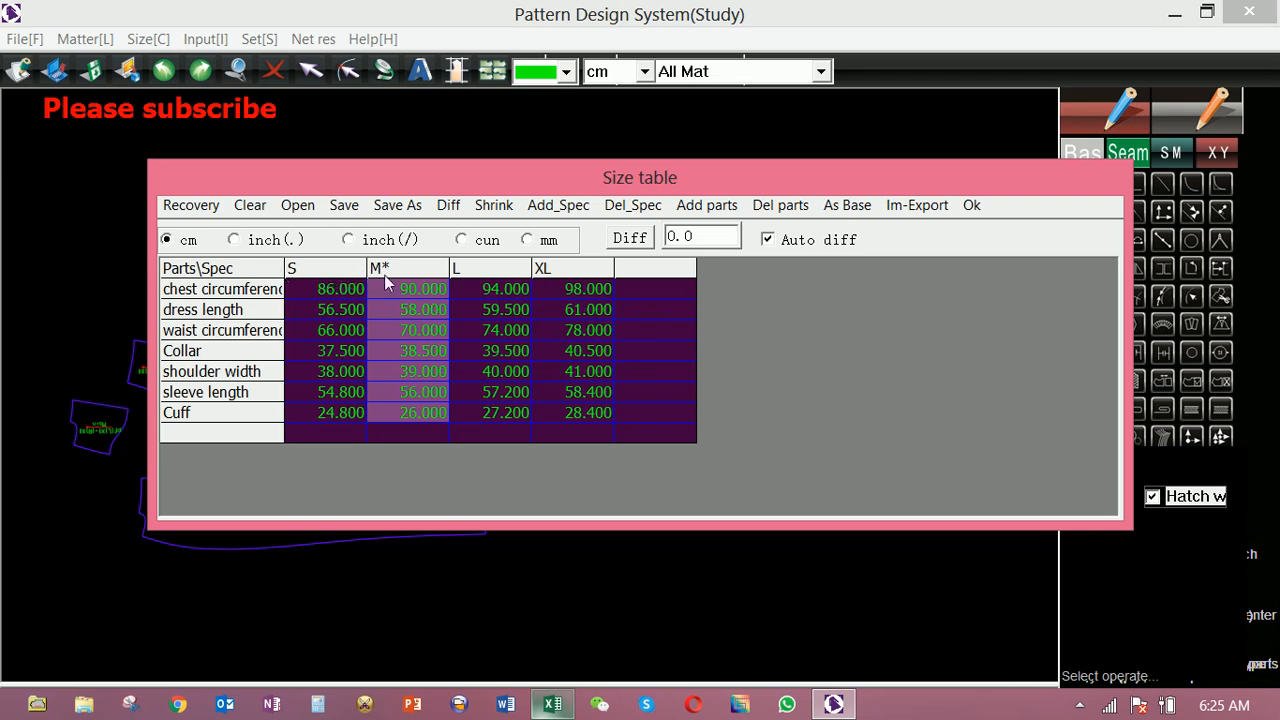
left_click(563, 271)
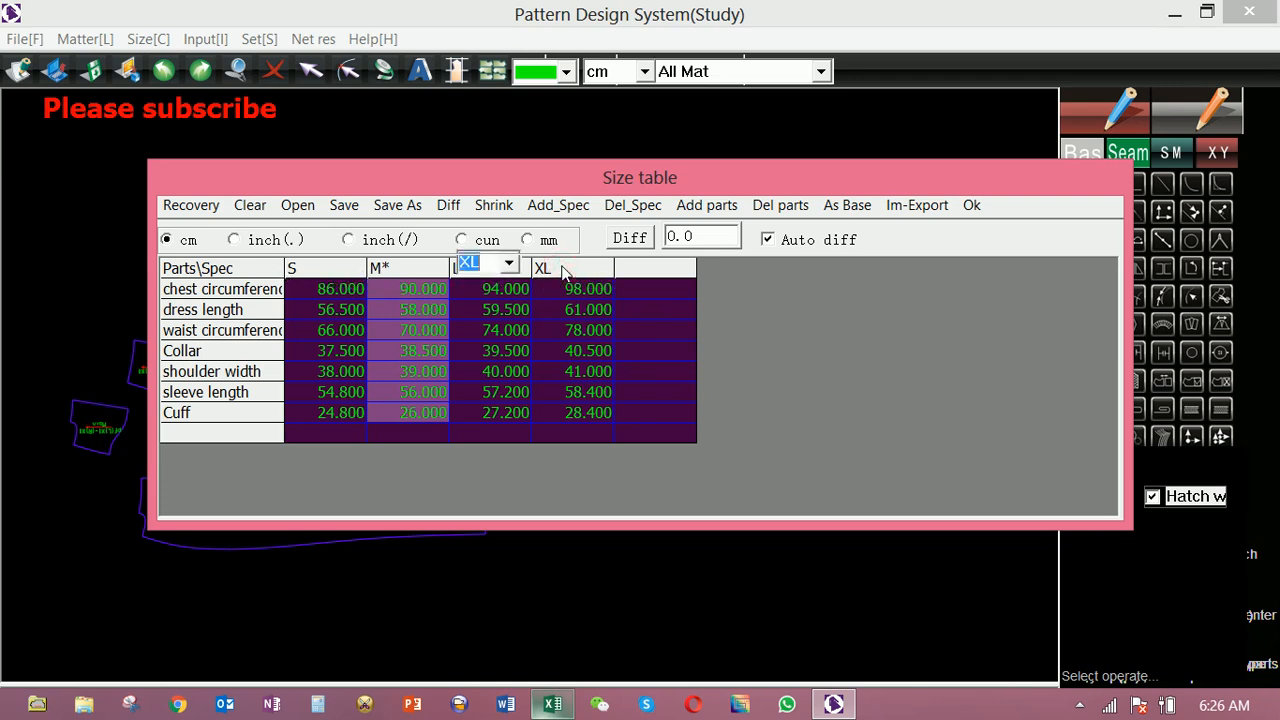
left_click(650, 277)
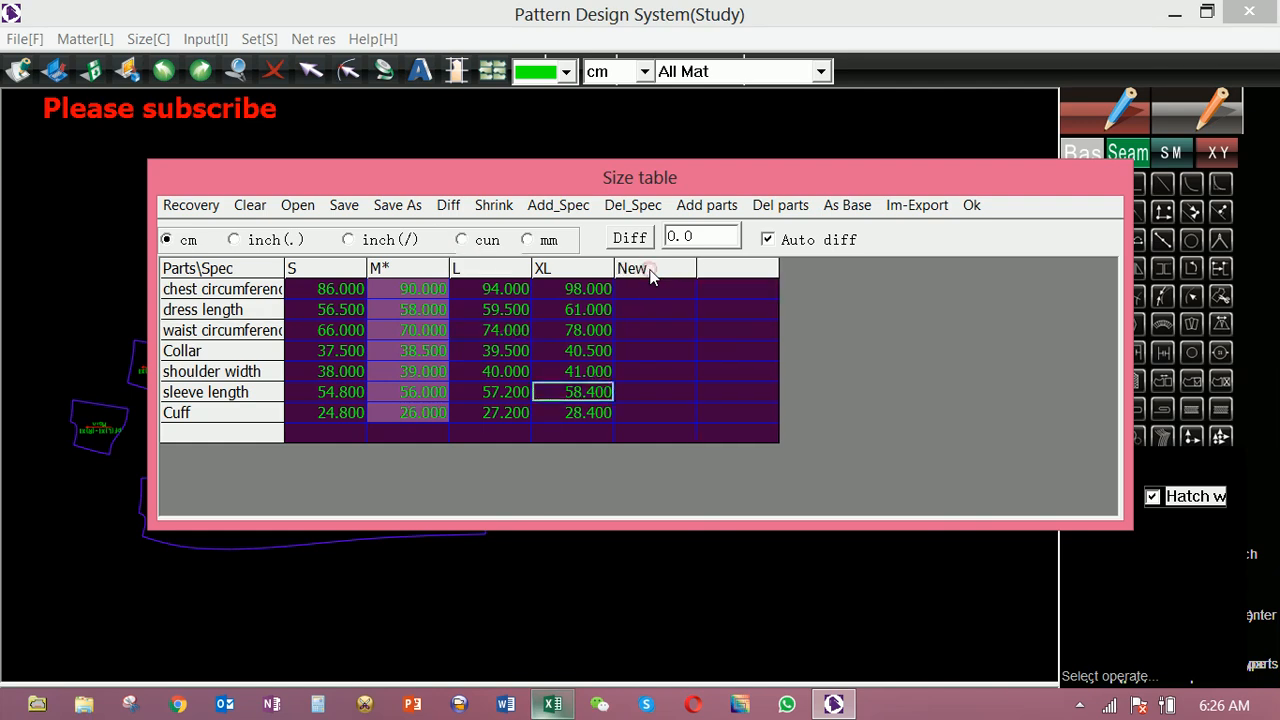
left_click(726, 270)
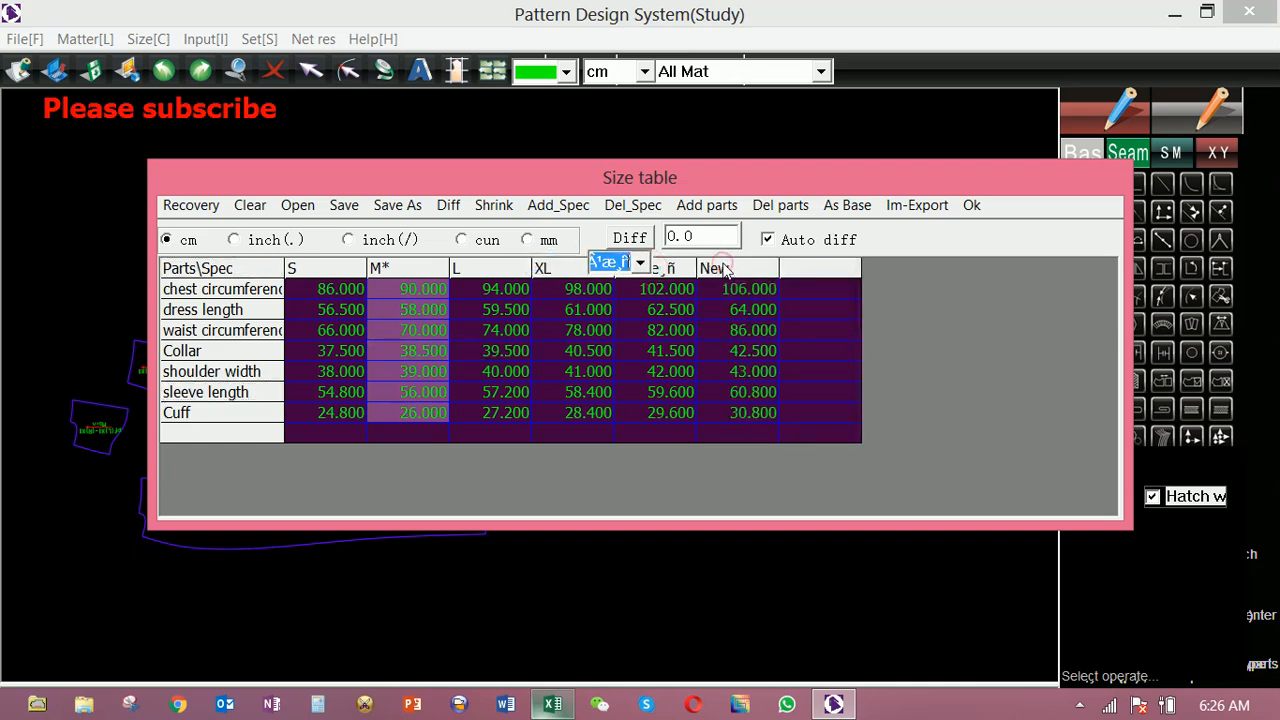
left_click(731, 266)
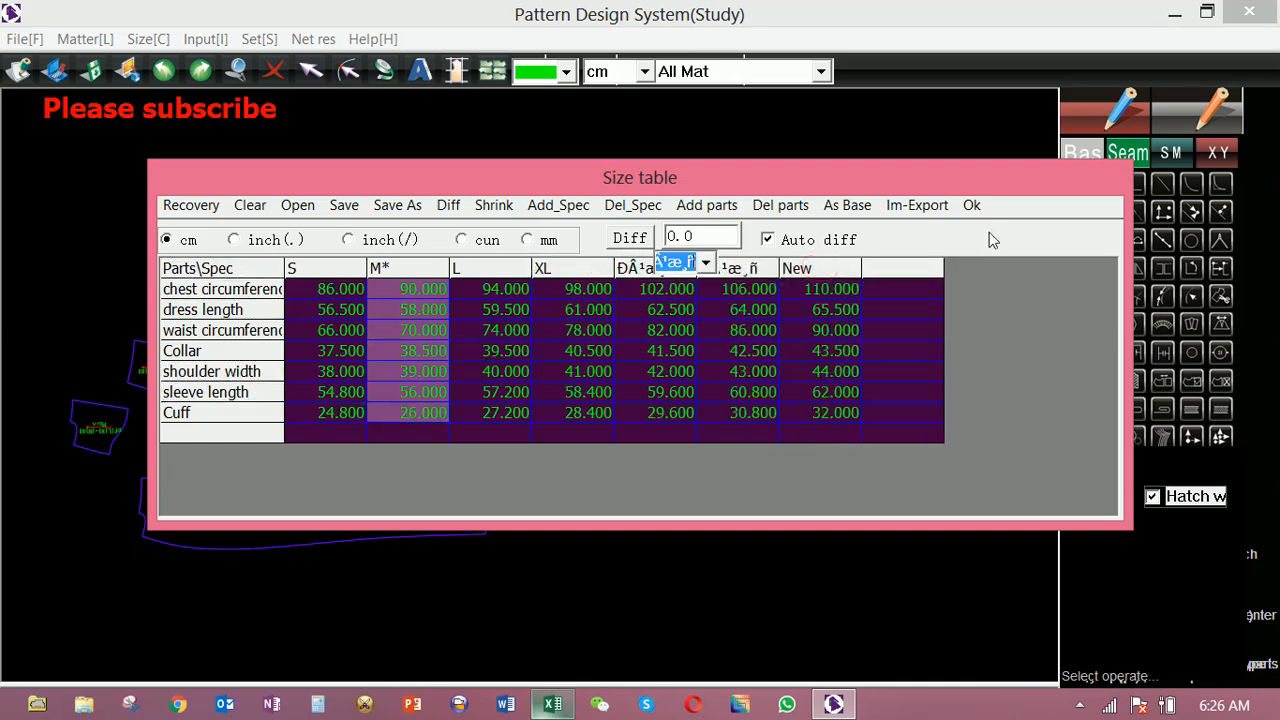
left_click(974, 205)
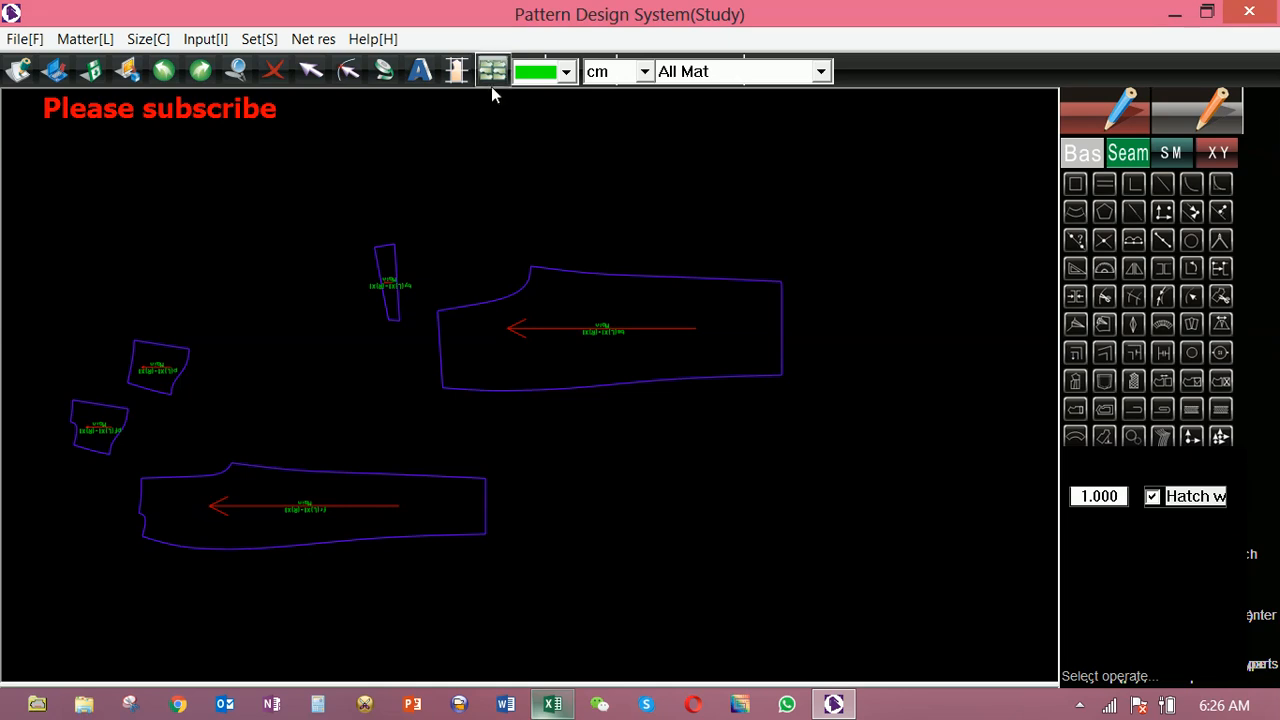
Set a horizontal point grading of 1 cm for all sizes at the hem corners of the front piece.
left_click(1190, 441)
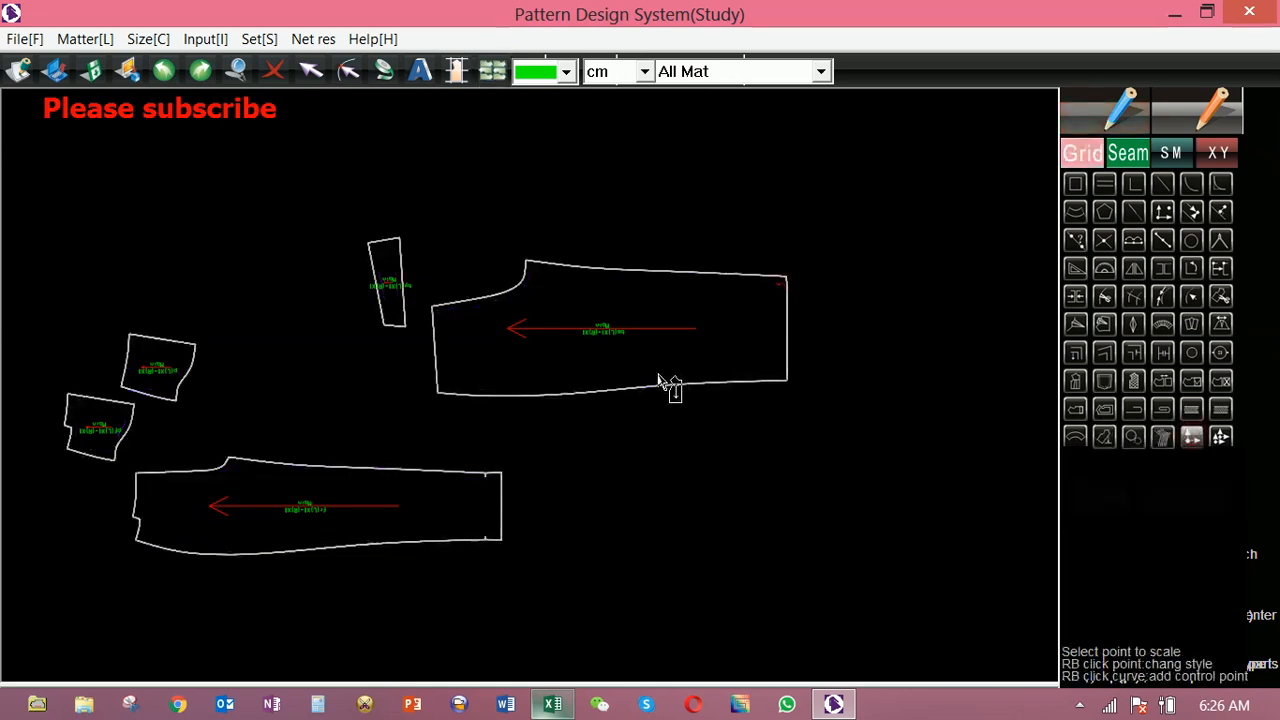
left_click(484, 480)
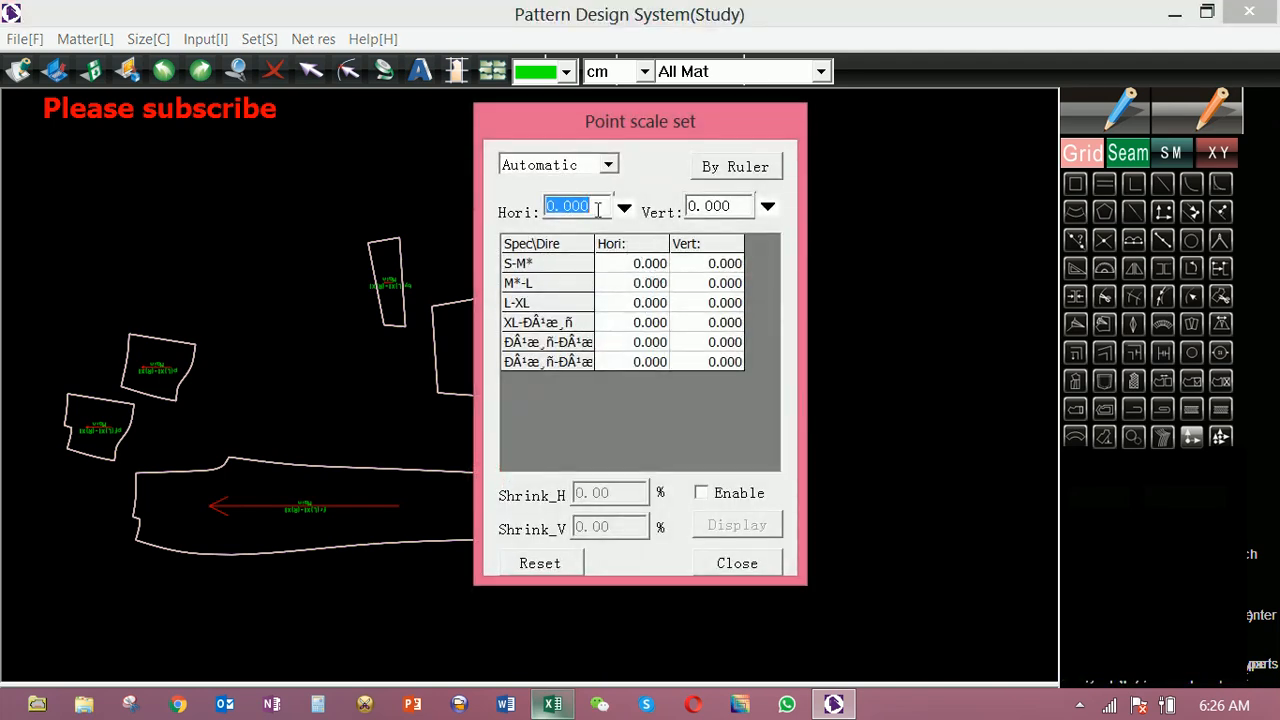
type("1")
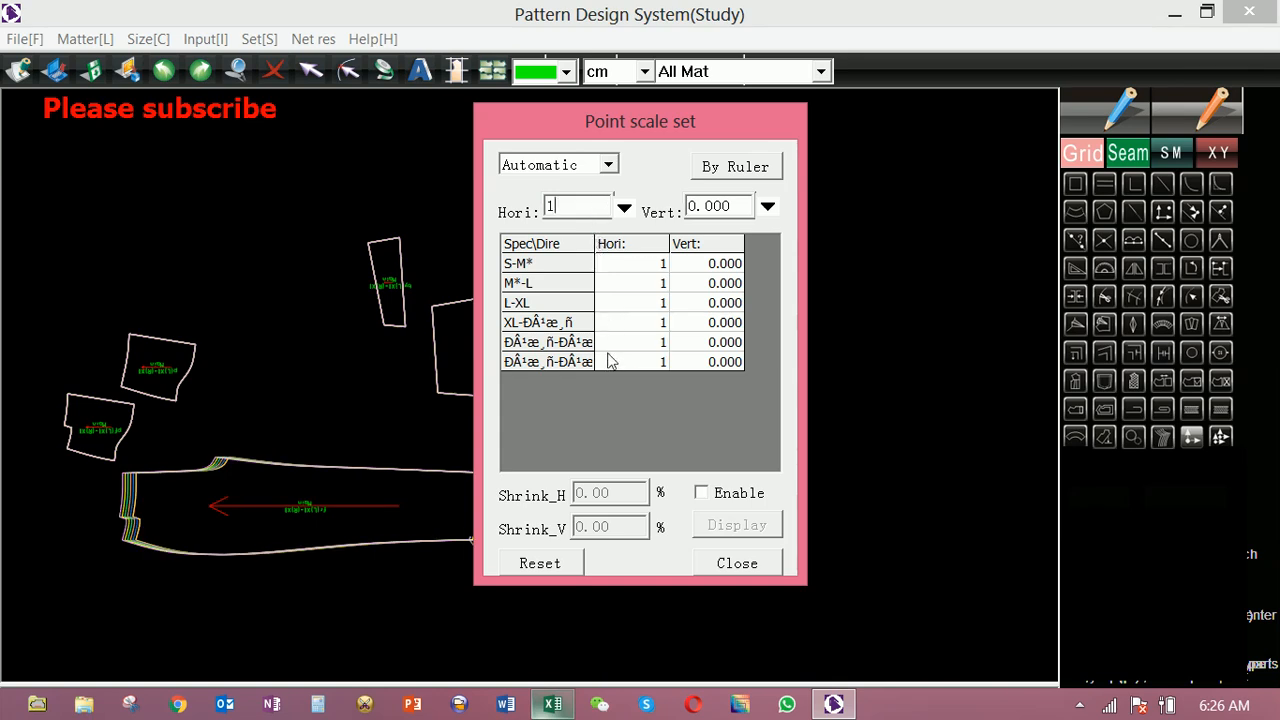
left_click(756, 565)
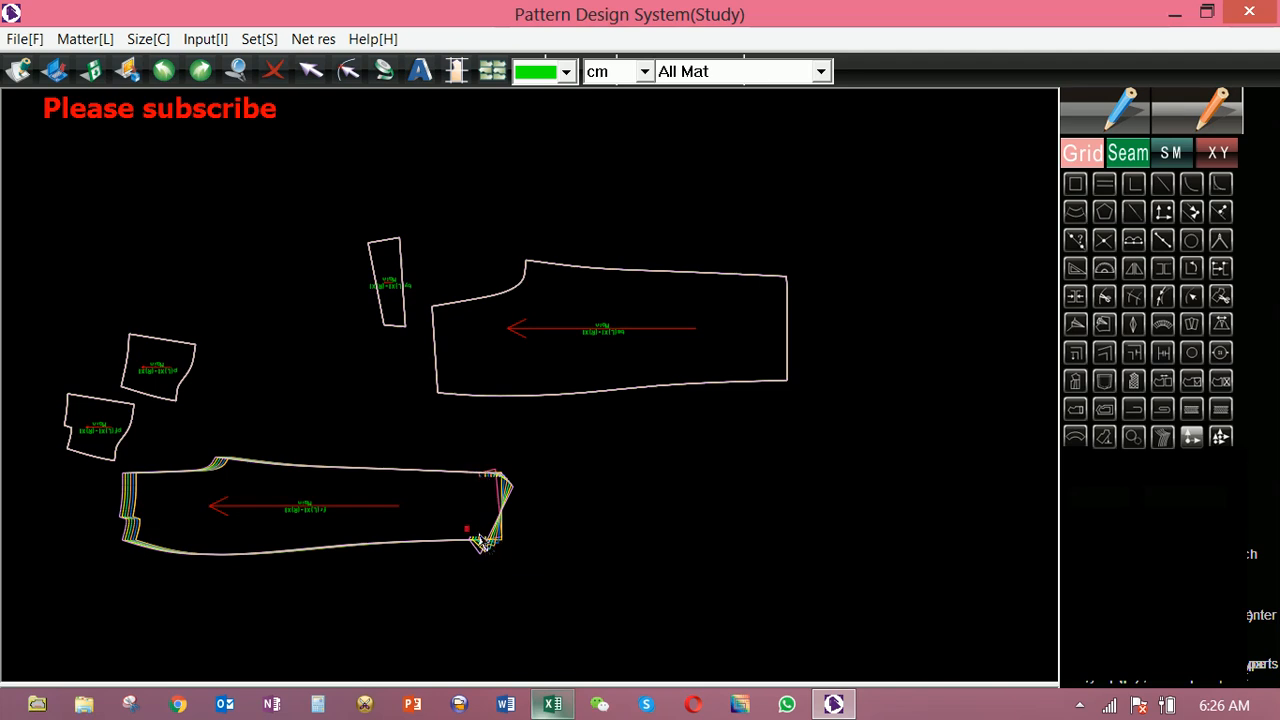
left_click(466, 514)
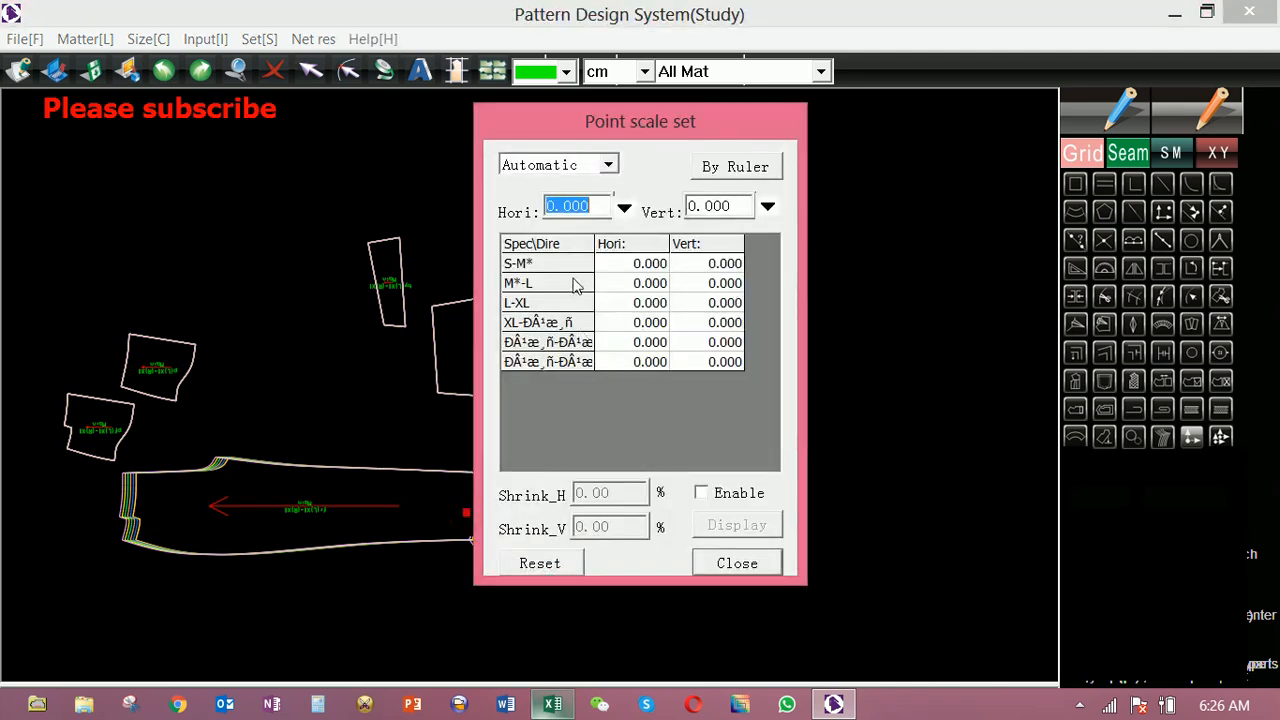
type("1")
left_click(730, 566)
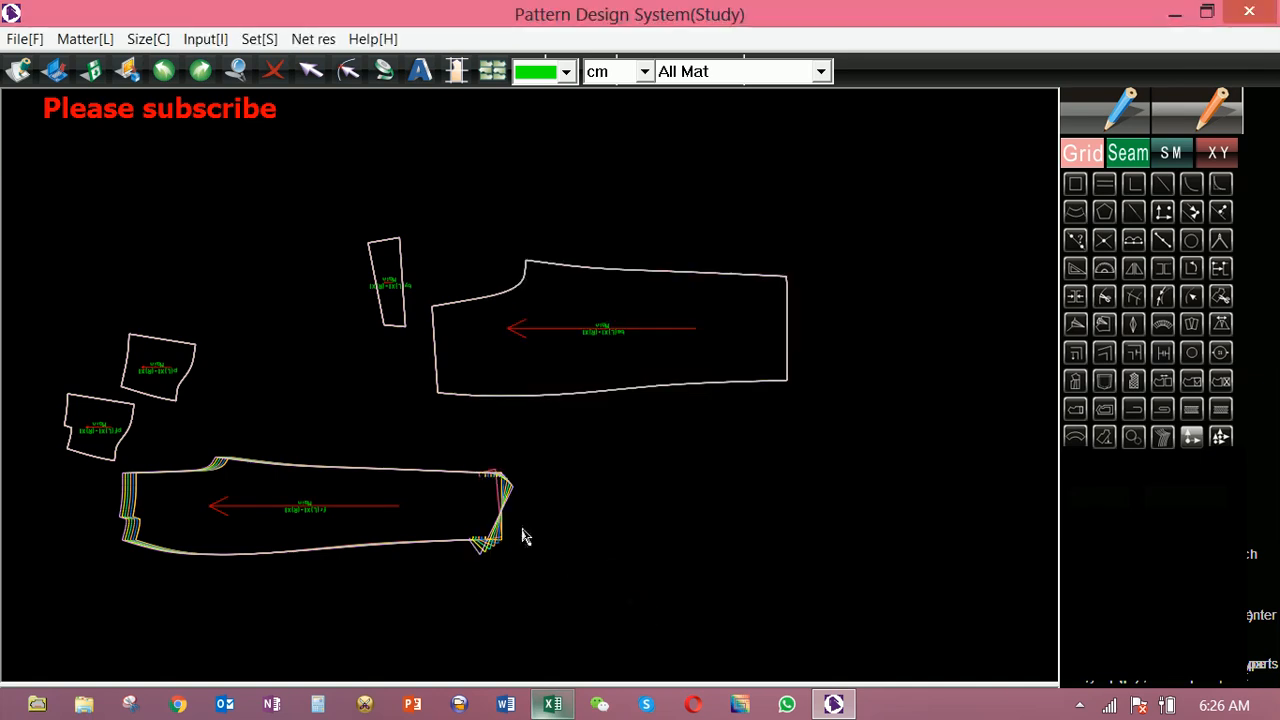
Set a vertical point grading of 1 cm for all sizes at the inseam hem corner of the front piece.
left_click_drag(471, 460, 547, 506)
left_click_drag(460, 452, 566, 520)
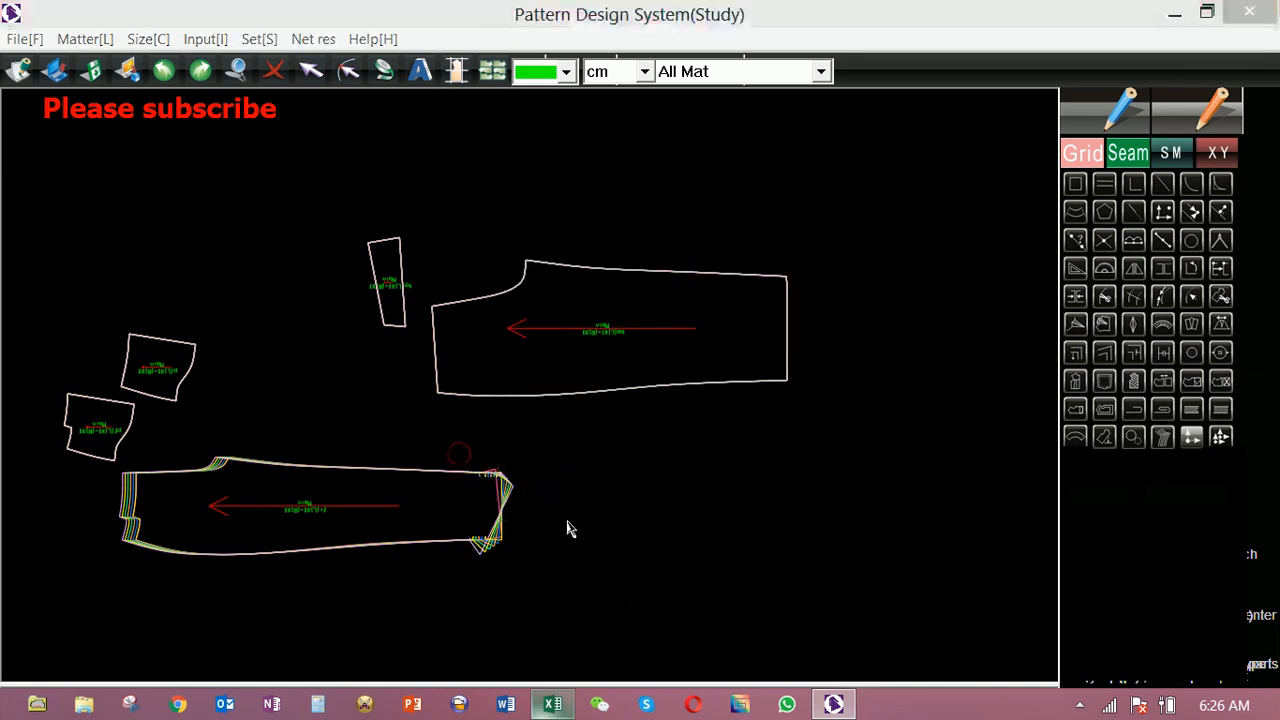
left_click(622, 407)
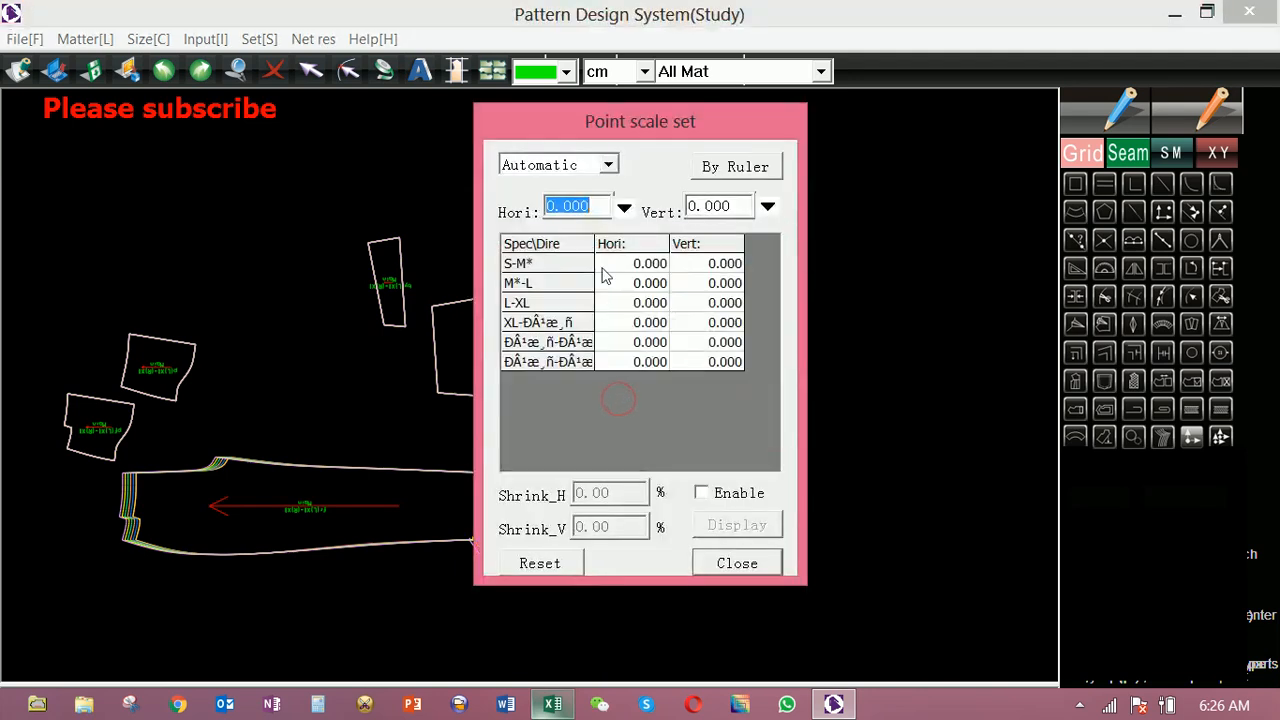
double_click(735, 204)
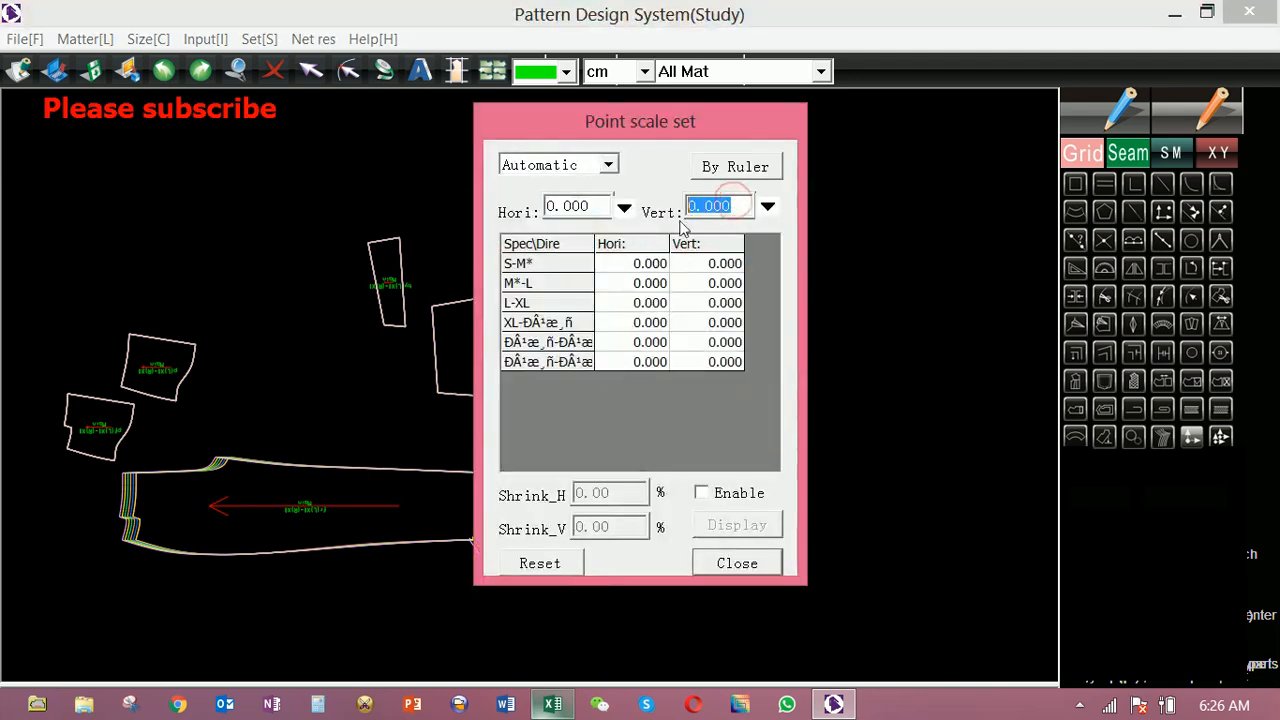
type("1")
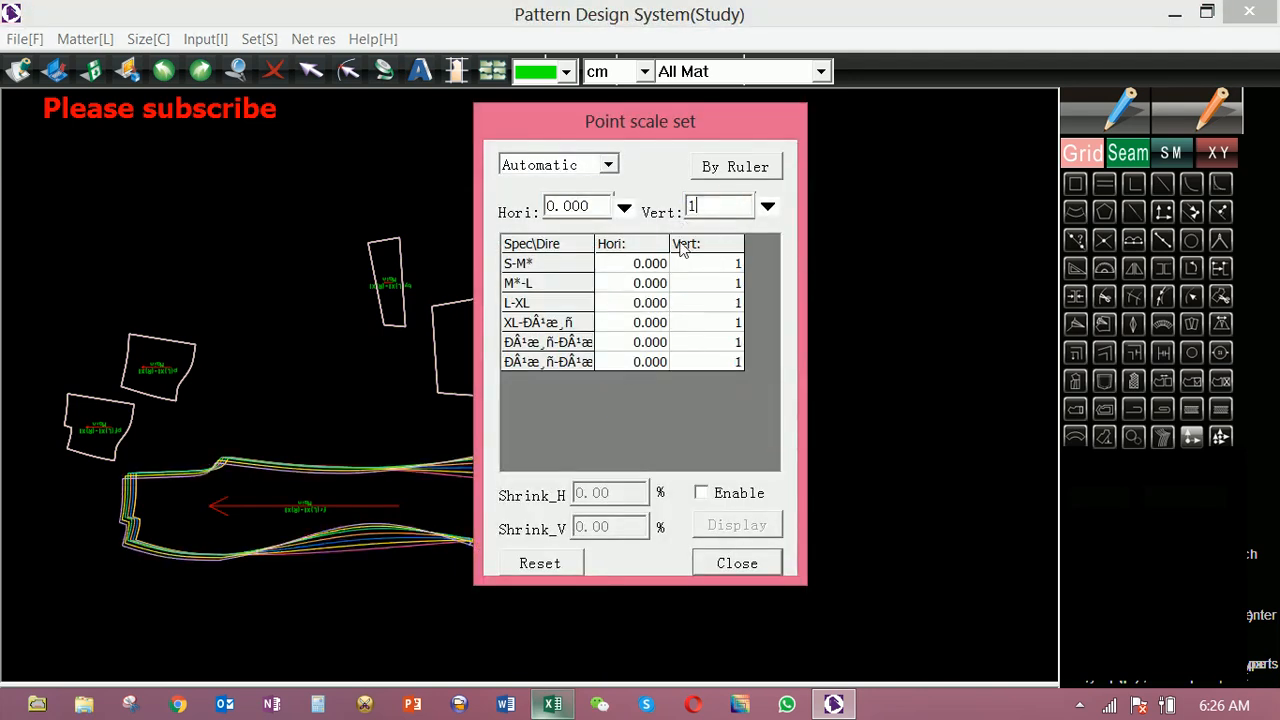
left_click(731, 563)
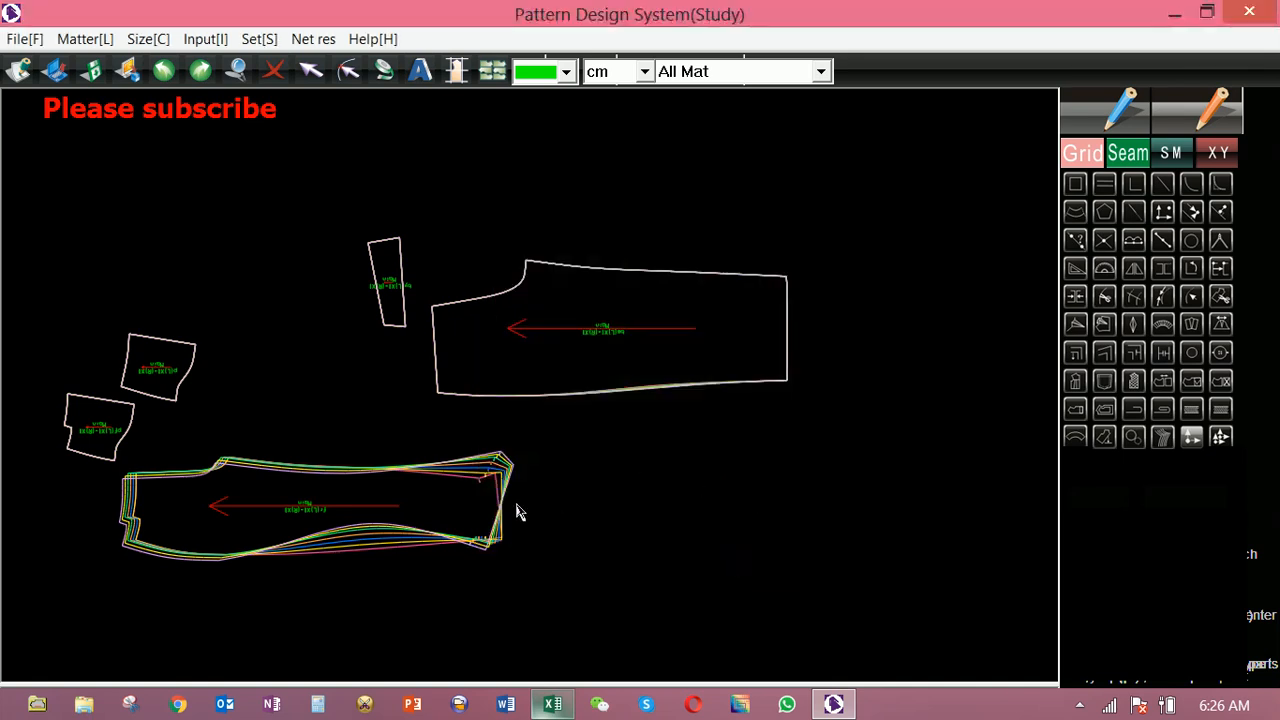
Set a vertical point grading of 1 cm for all sizes at the outseam hem corner of the front piece.
left_click_drag(462, 518, 551, 580)
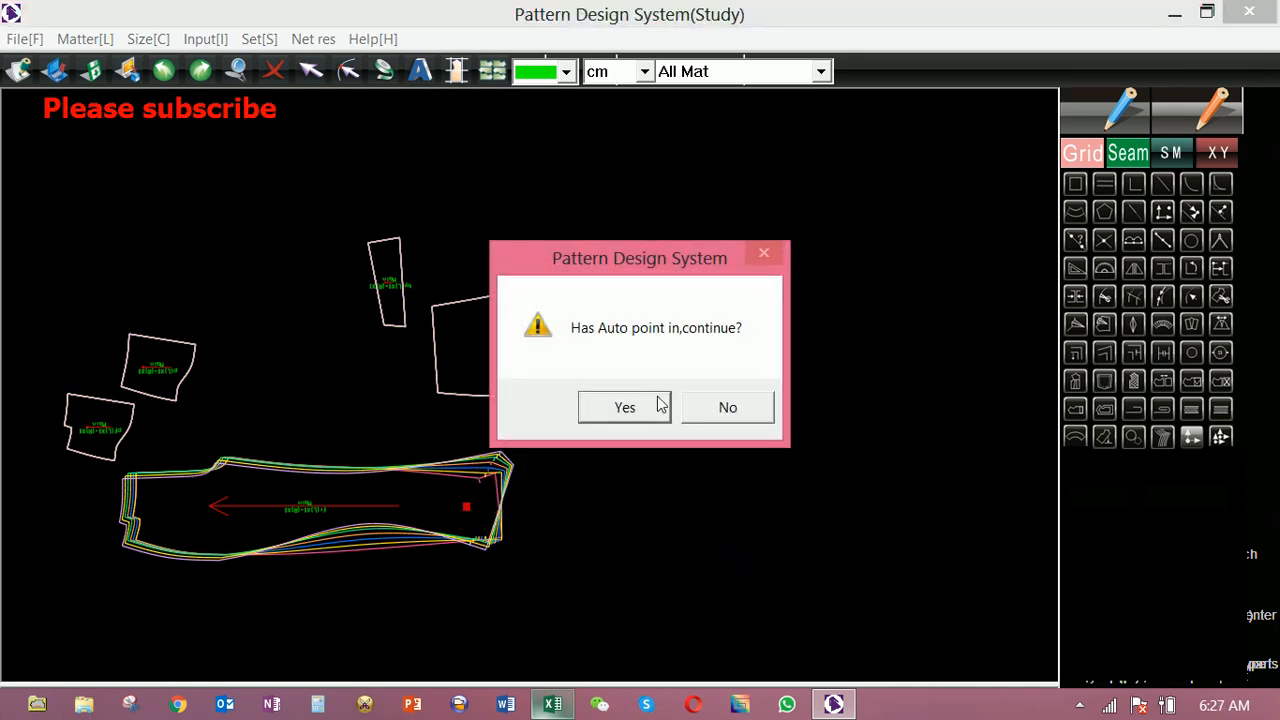
left_click(624, 406)
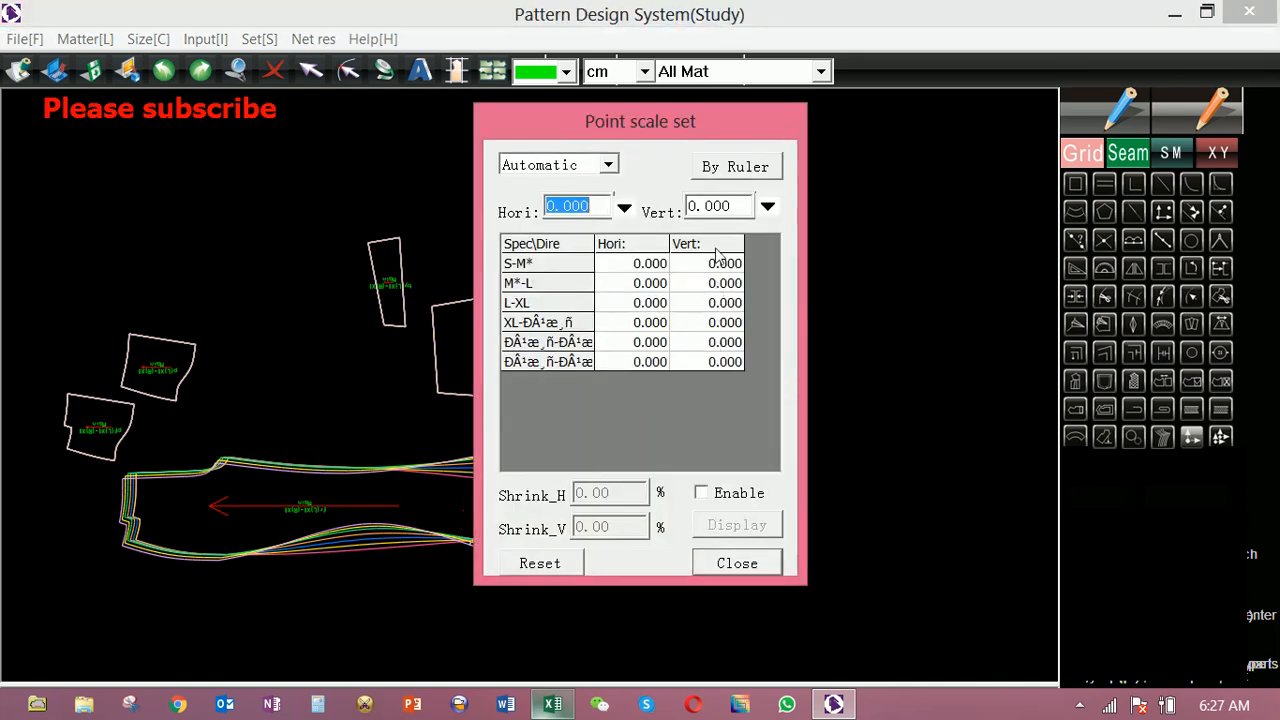
double_click(729, 205)
type("1")
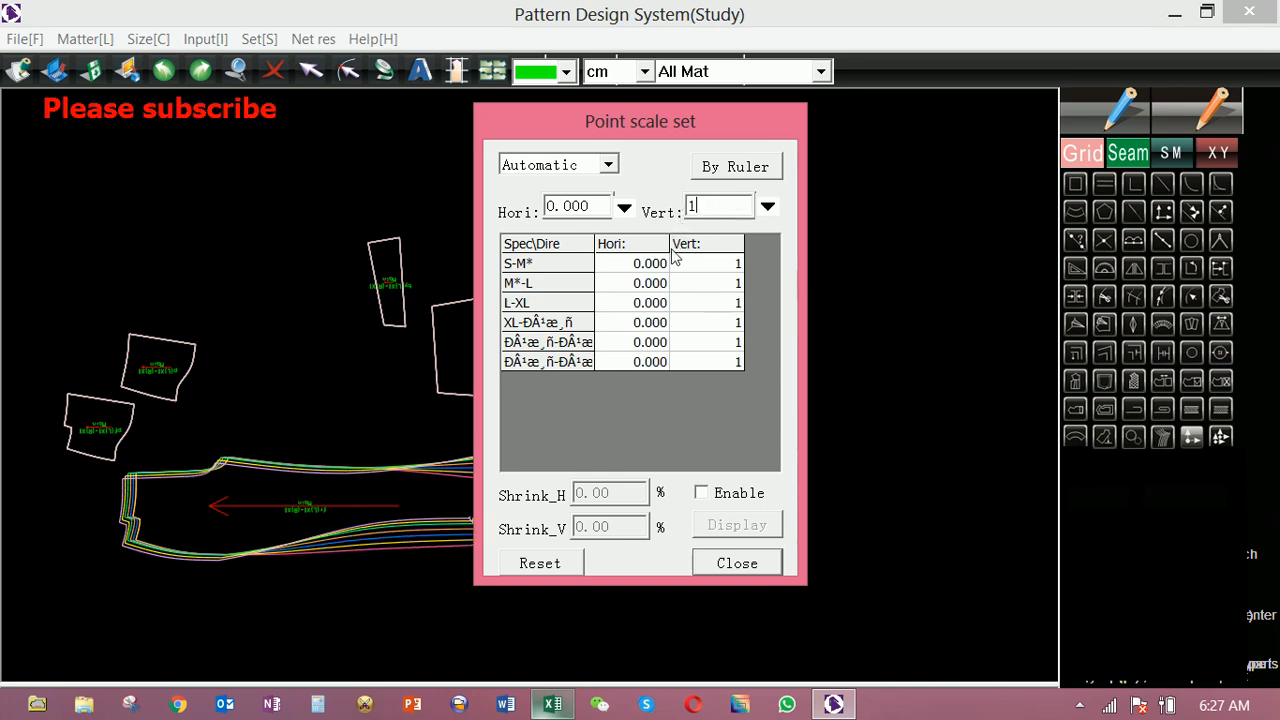
right_click(891, 447)
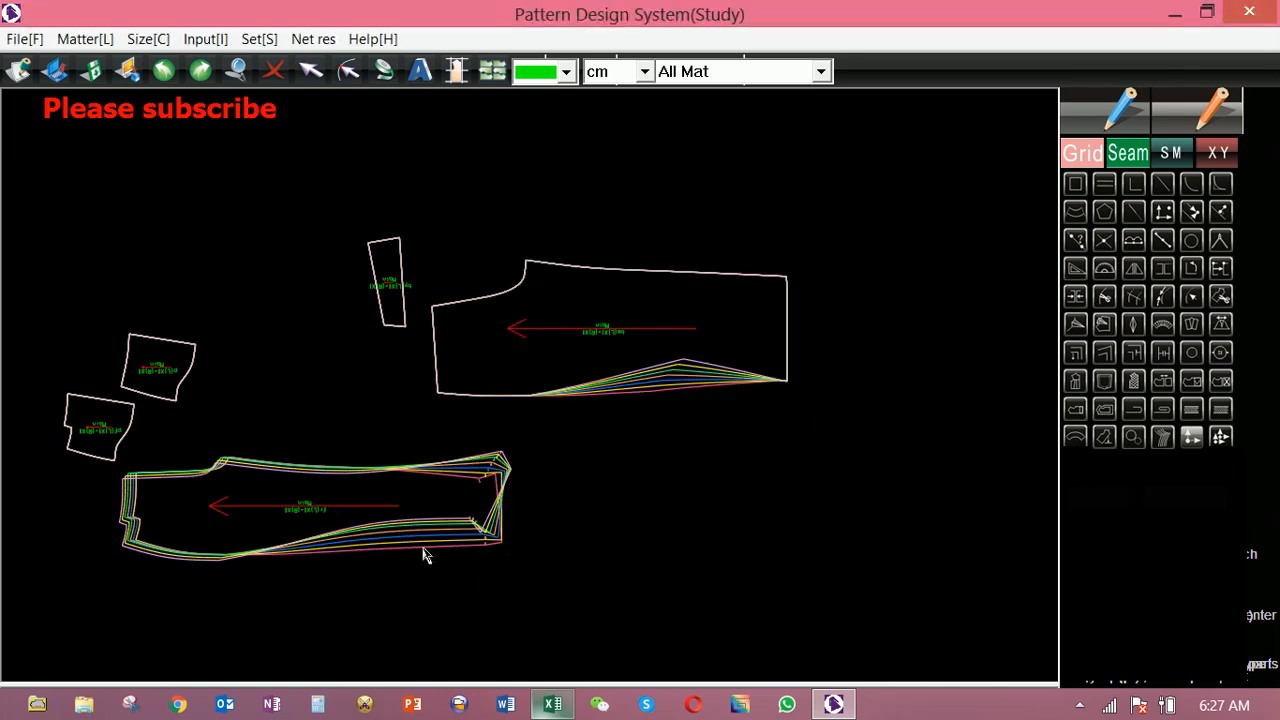
Set a vertical point grading of 1 cm for all sizes at the crotch point of the front piece.
left_click_drag(204, 443, 304, 488)
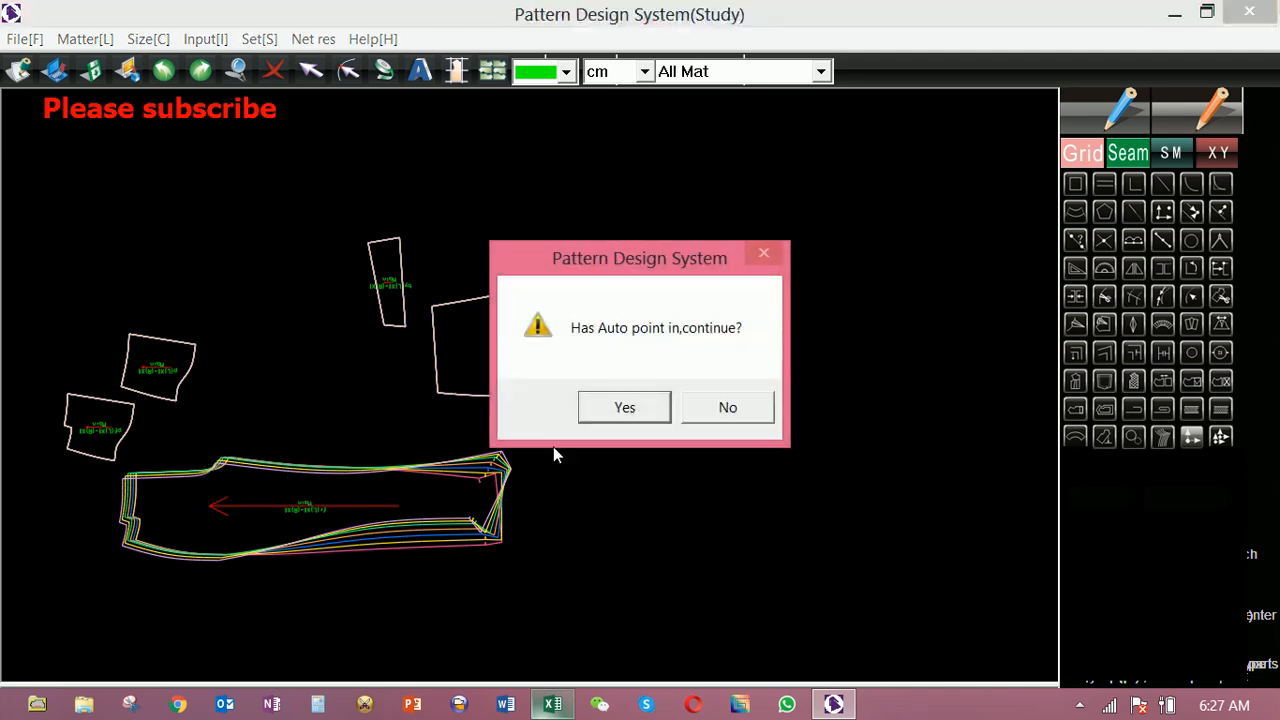
left_click(623, 405)
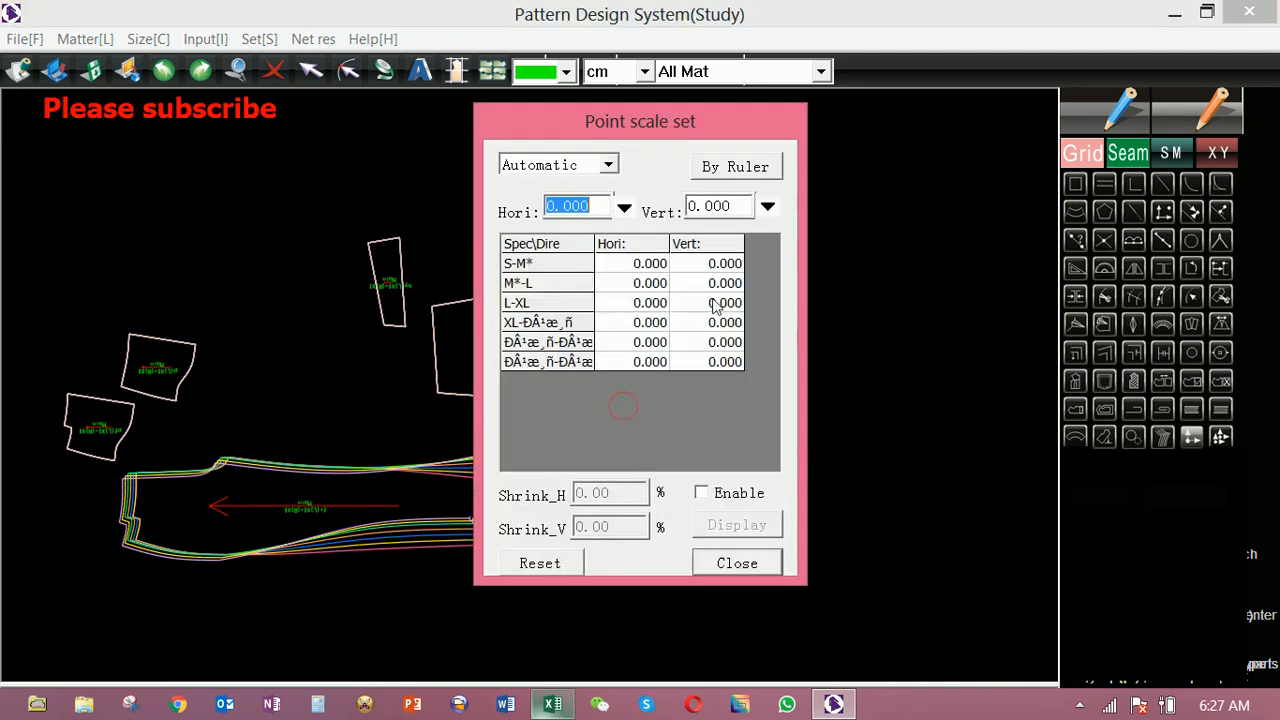
left_click(726, 205)
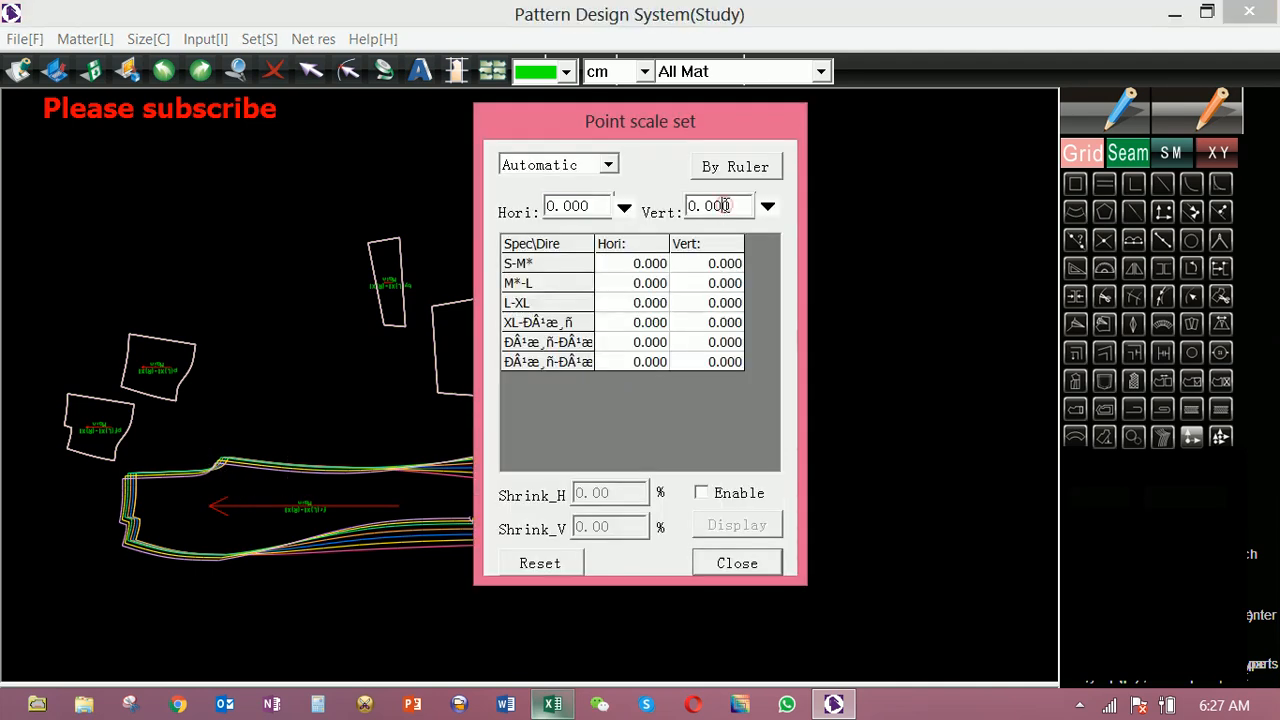
left_click_drag(738, 202, 657, 212)
type("1")
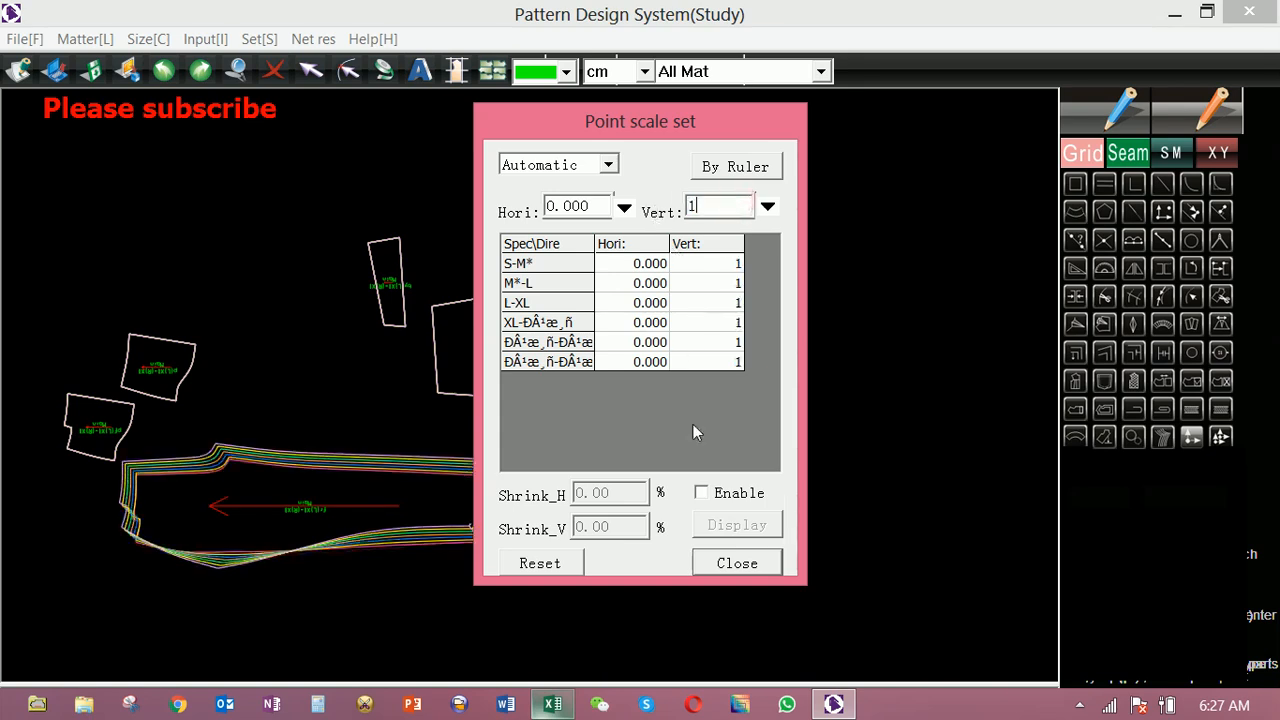
left_click(886, 446)
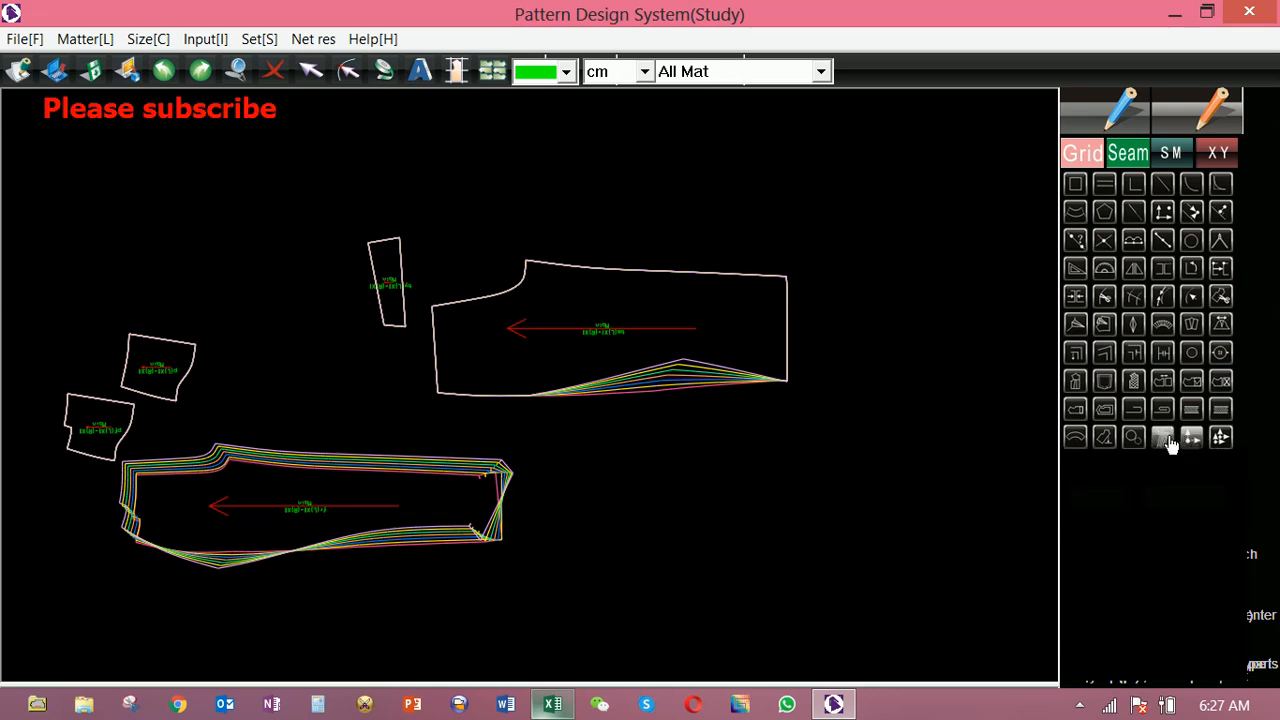
Set a horizontal point grading of 1 cm for all sizes at the outseam hem corner of the front piece.
left_click(1163, 438)
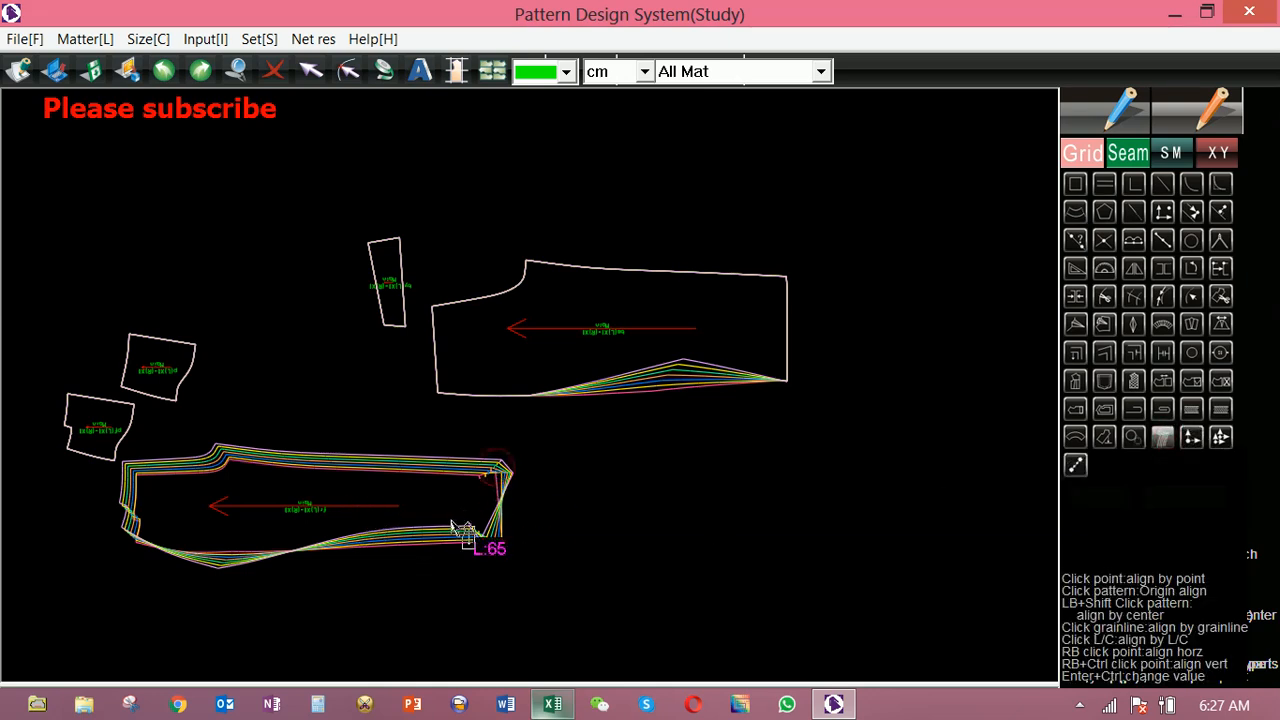
scroll(440, 529, "up", 1)
scroll(418, 526, "down", 1)
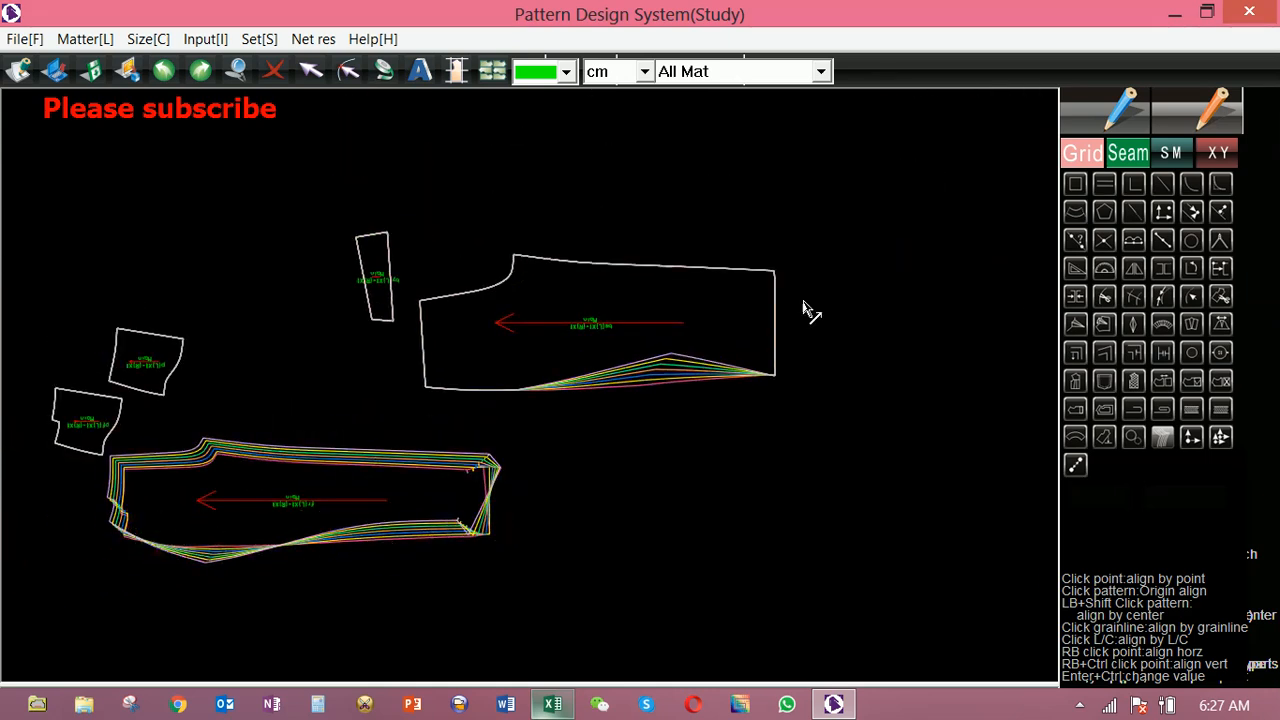
left_click(1192, 439)
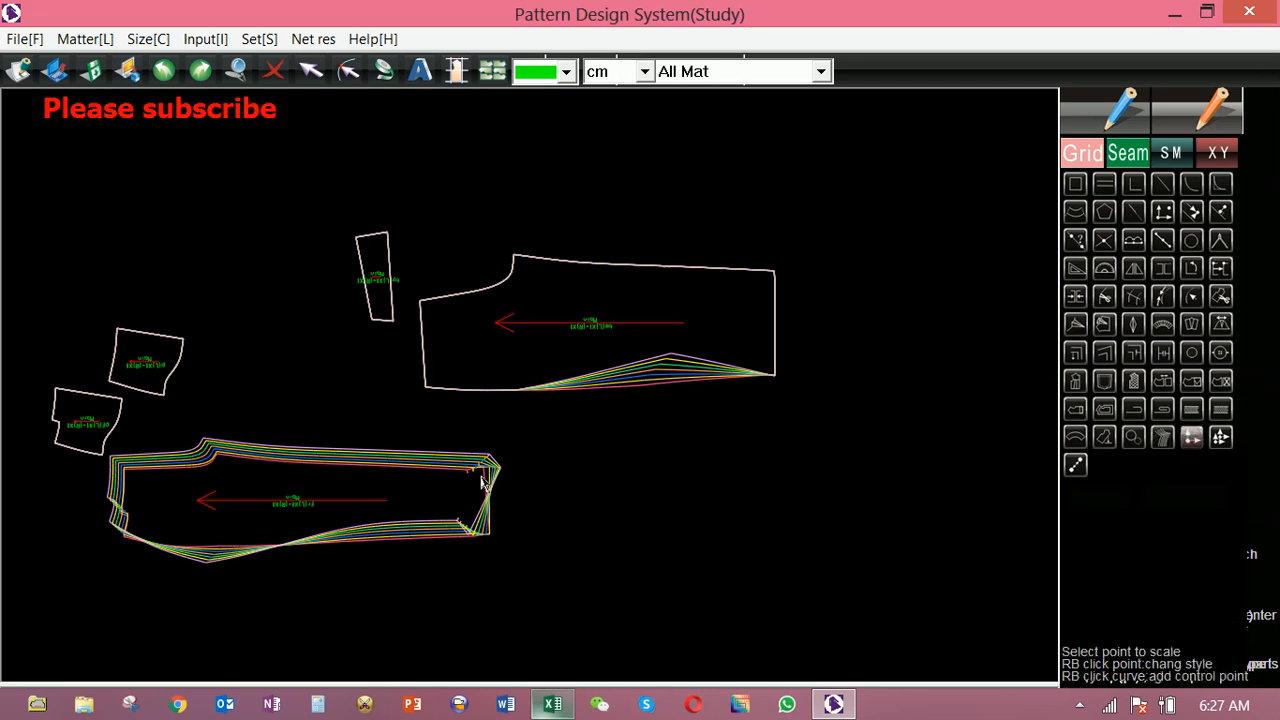
left_click_drag(434, 497, 541, 547)
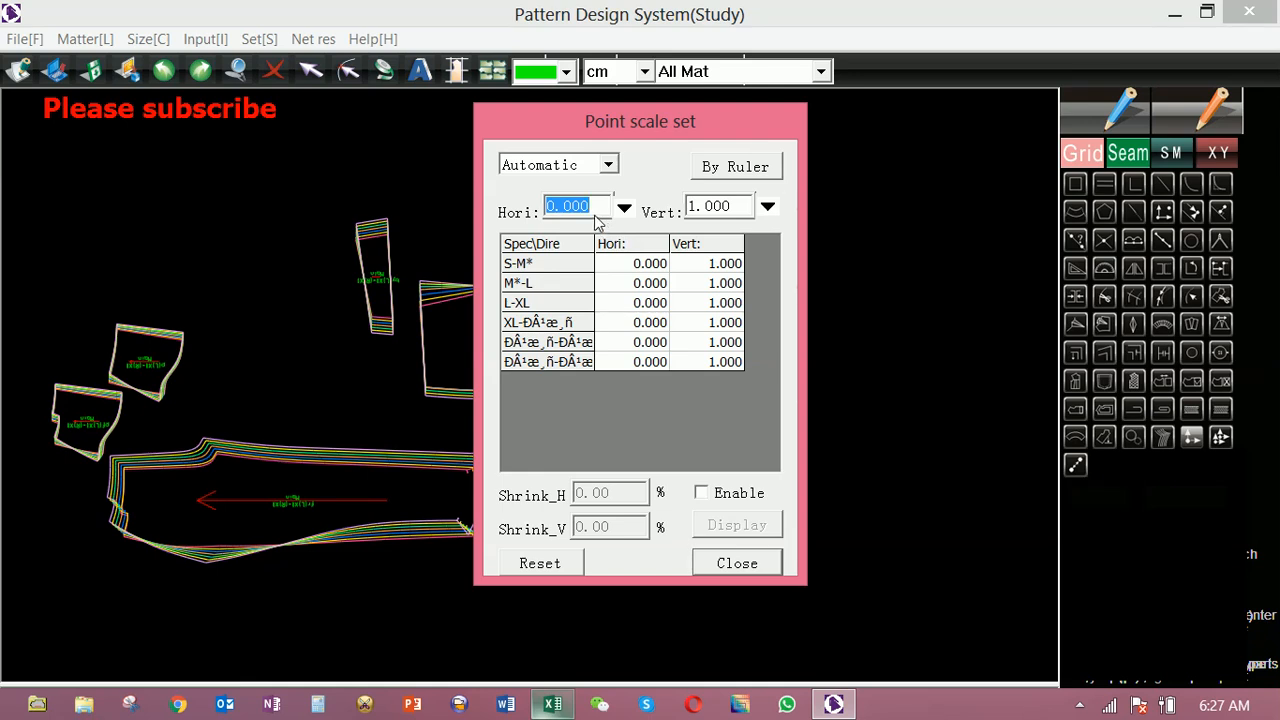
type("1")
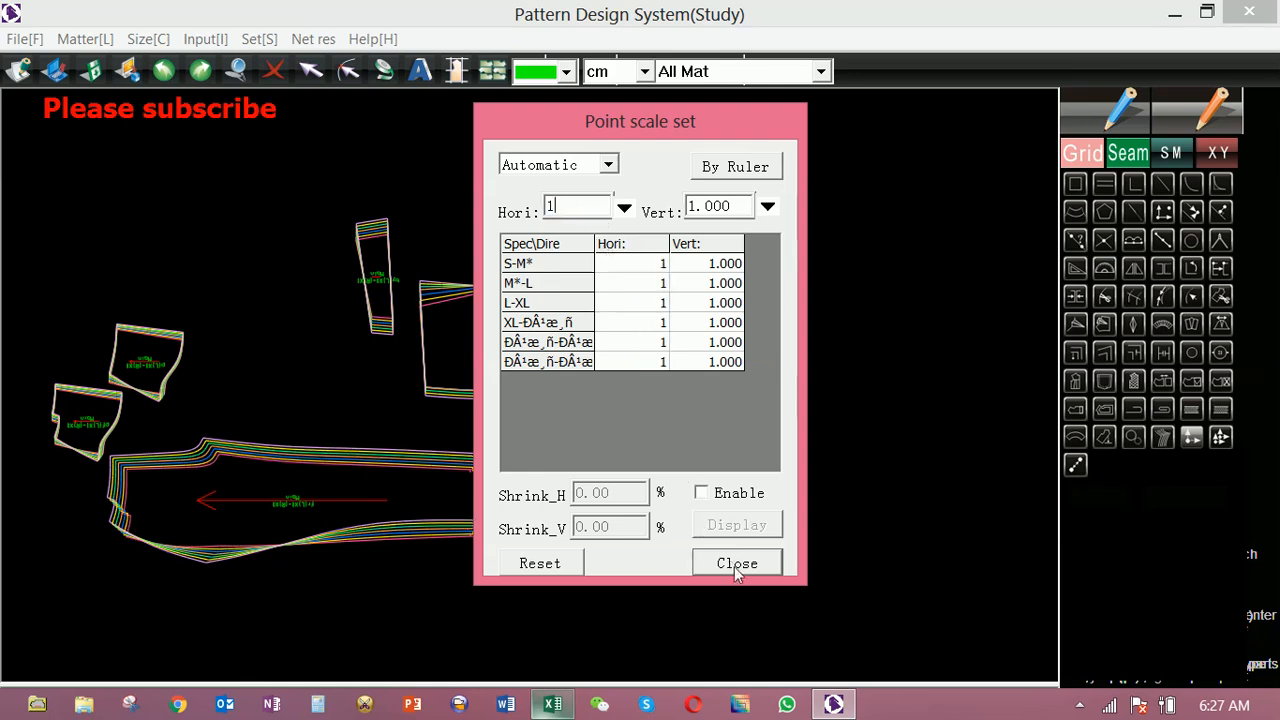
left_click(767, 605)
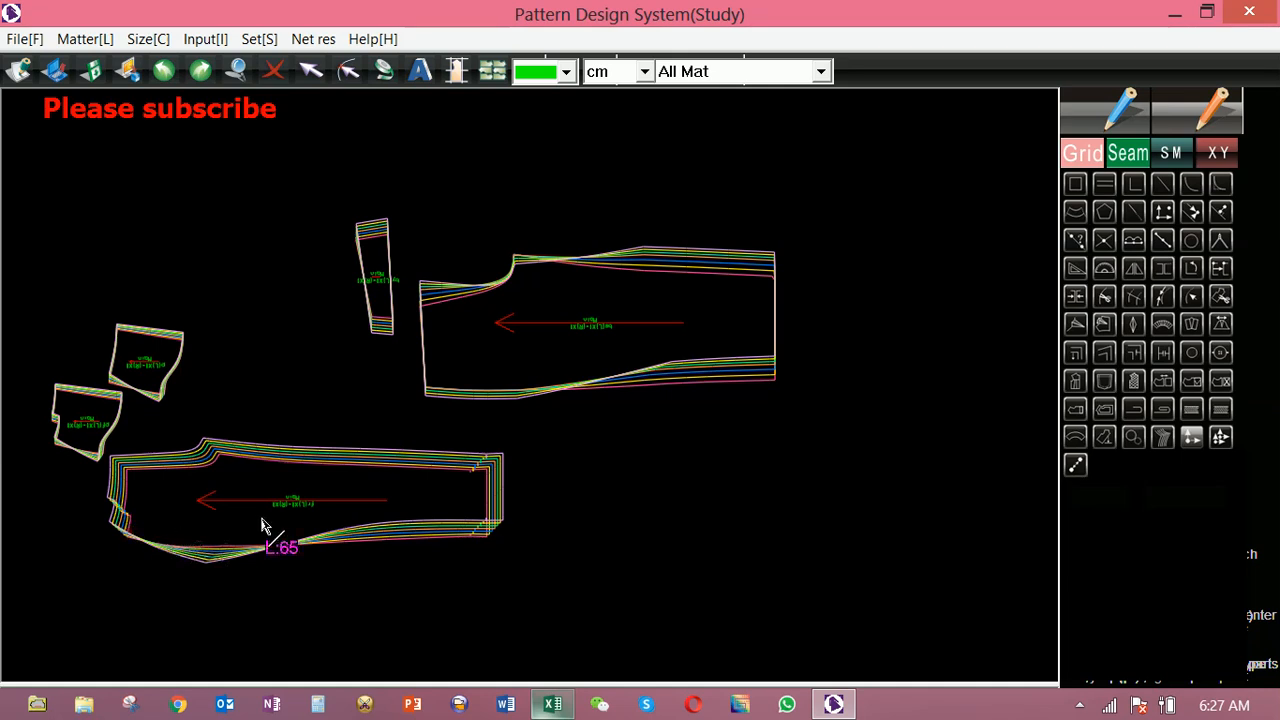
Set a vertical point grading of 1 cm for all sizes at the outseam hip point of the front piece.
left_click_drag(176, 532, 271, 590)
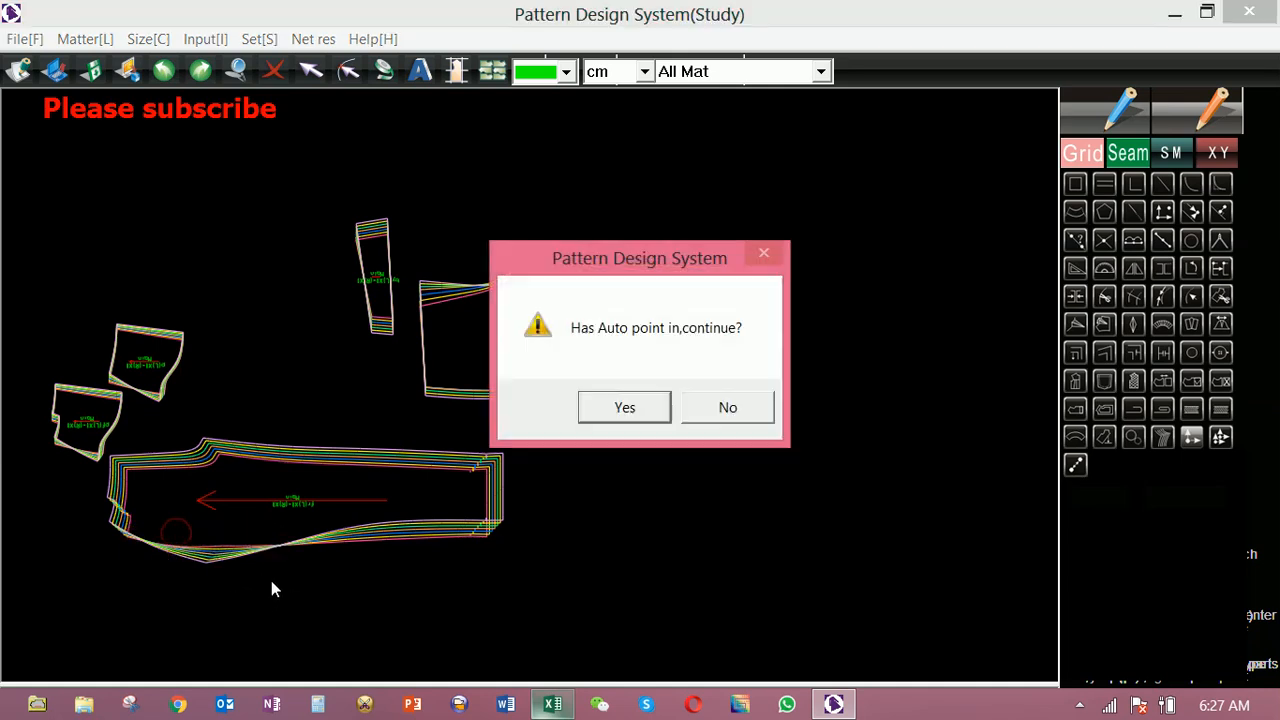
left_click(647, 410)
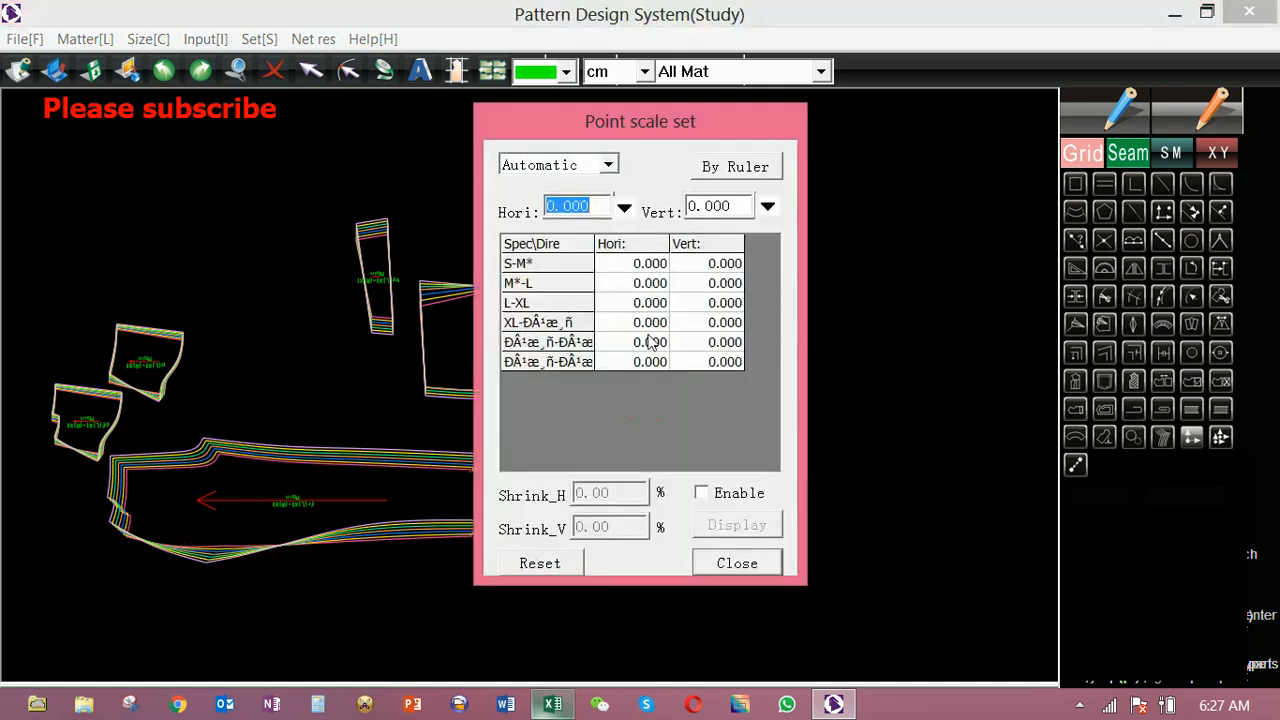
left_click(746, 200)
double_click(746, 200)
type("1")
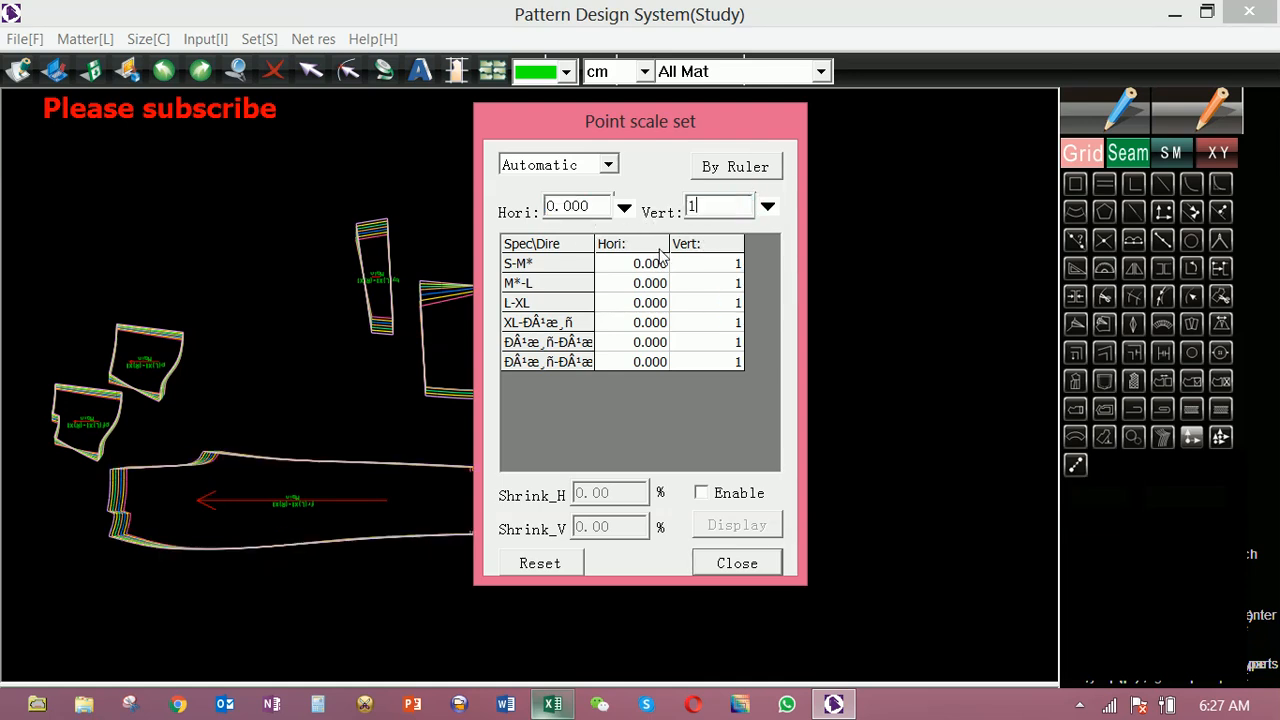
left_click(733, 567)
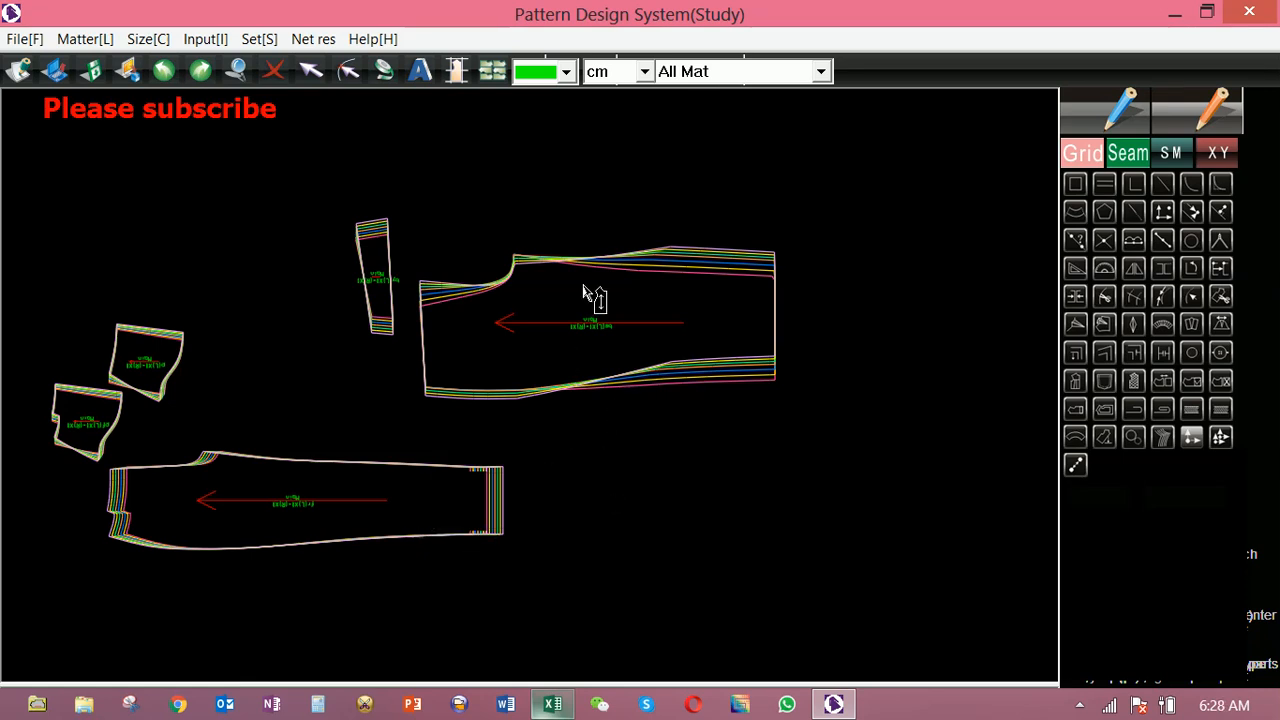
Set a vertical point grading of 1 cm for all sizes at the crotch point of the back piece.
left_click(547, 286)
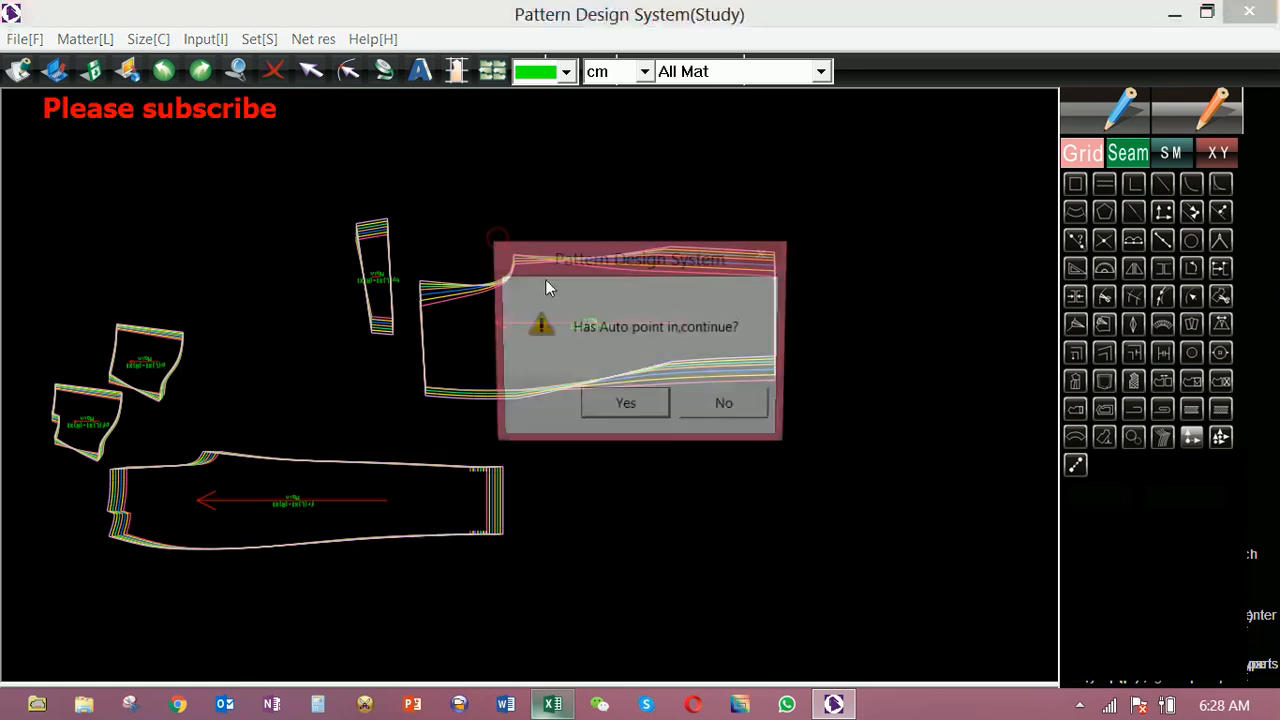
left_click(650, 407)
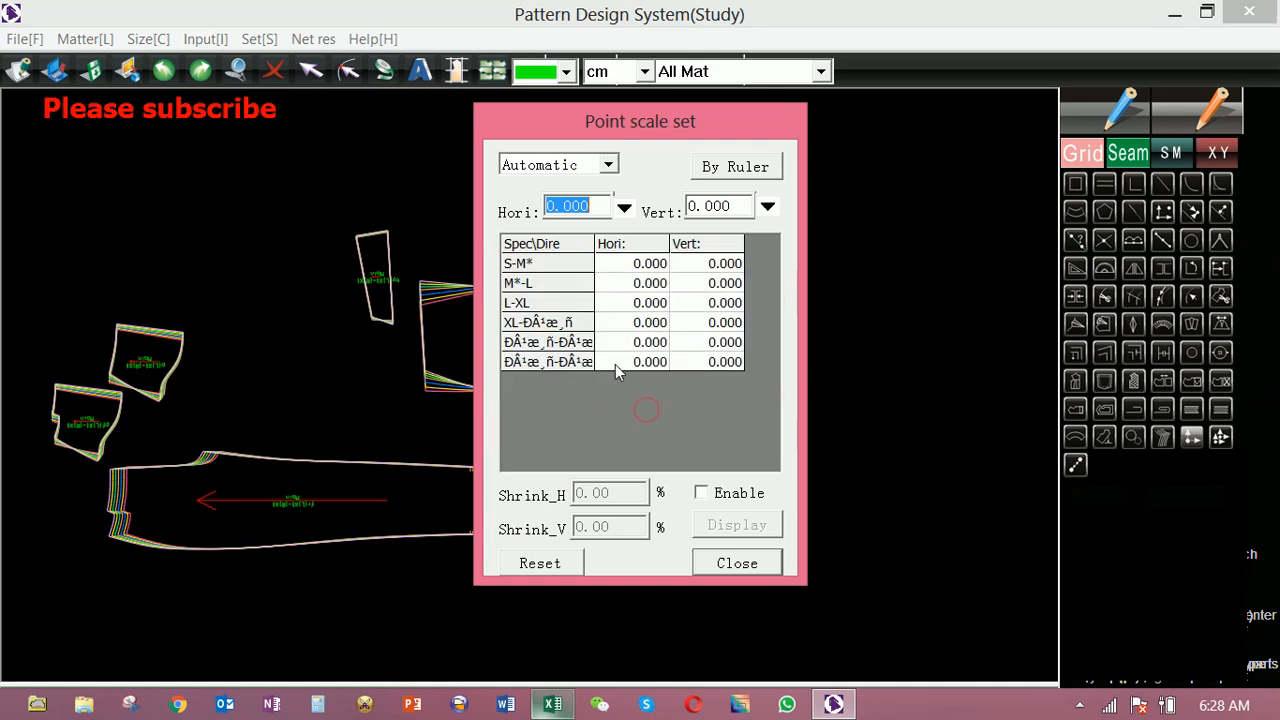
left_click(741, 207)
type("1")
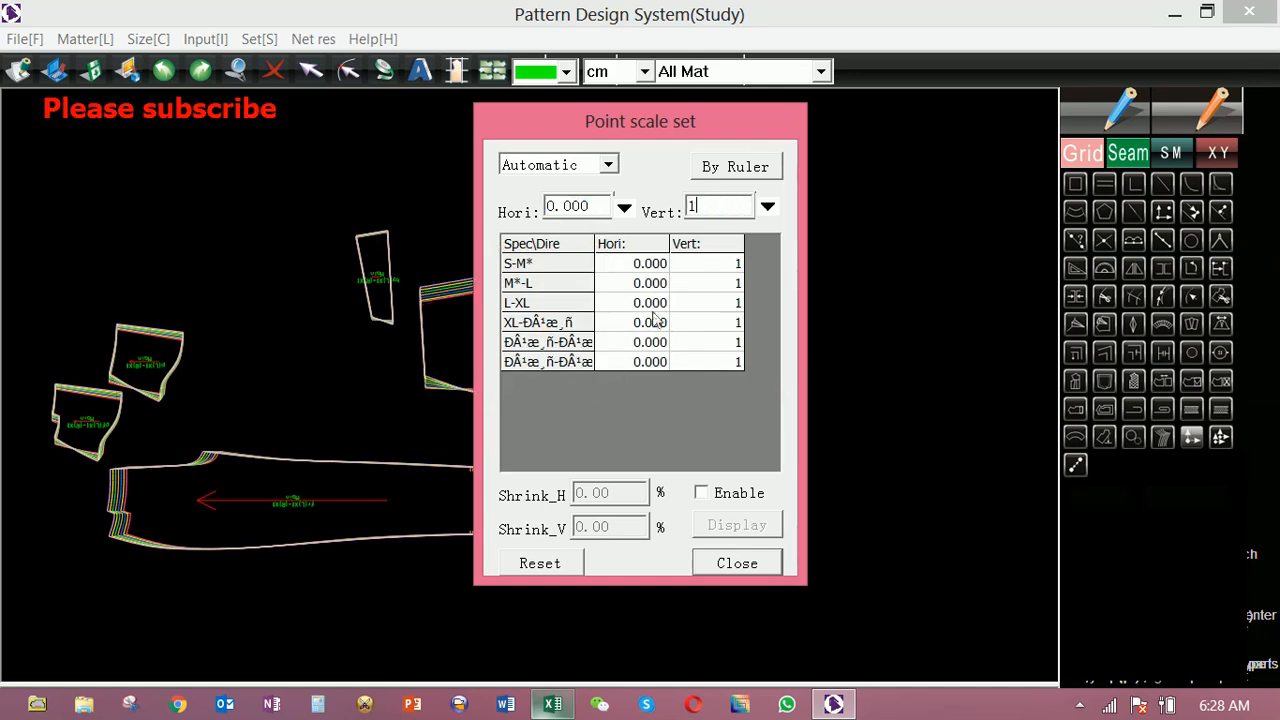
left_click(745, 608)
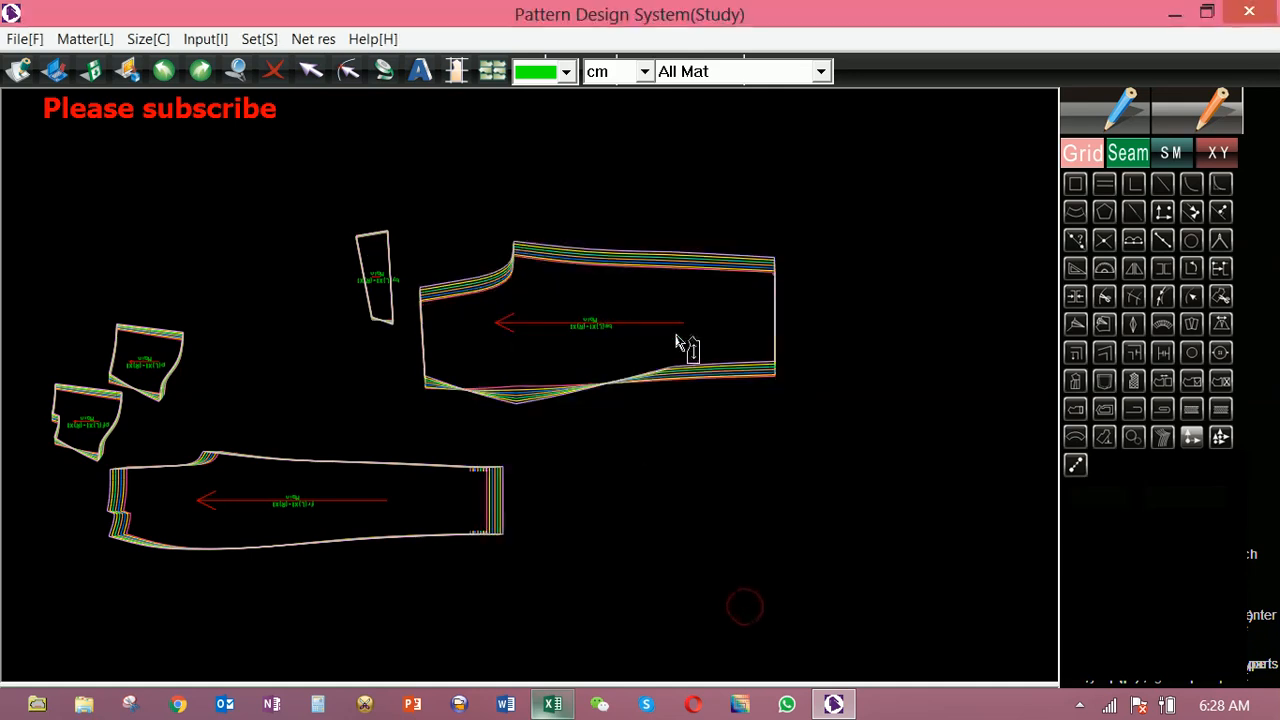
Set a vertical point grading of 1 cm for all sizes at the outseam waist corner of the back piece.
left_click_drag(404, 370, 478, 413)
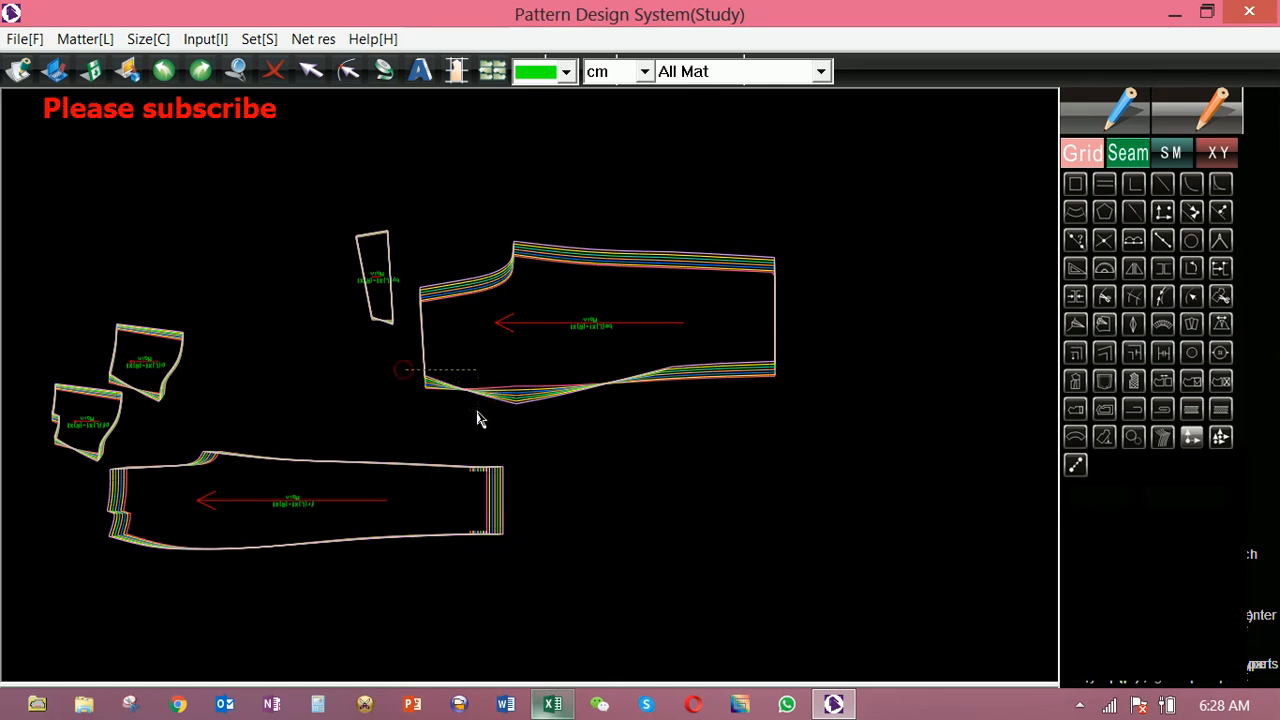
left_click(653, 407)
left_click_drag(739, 205, 655, 215)
type("1")
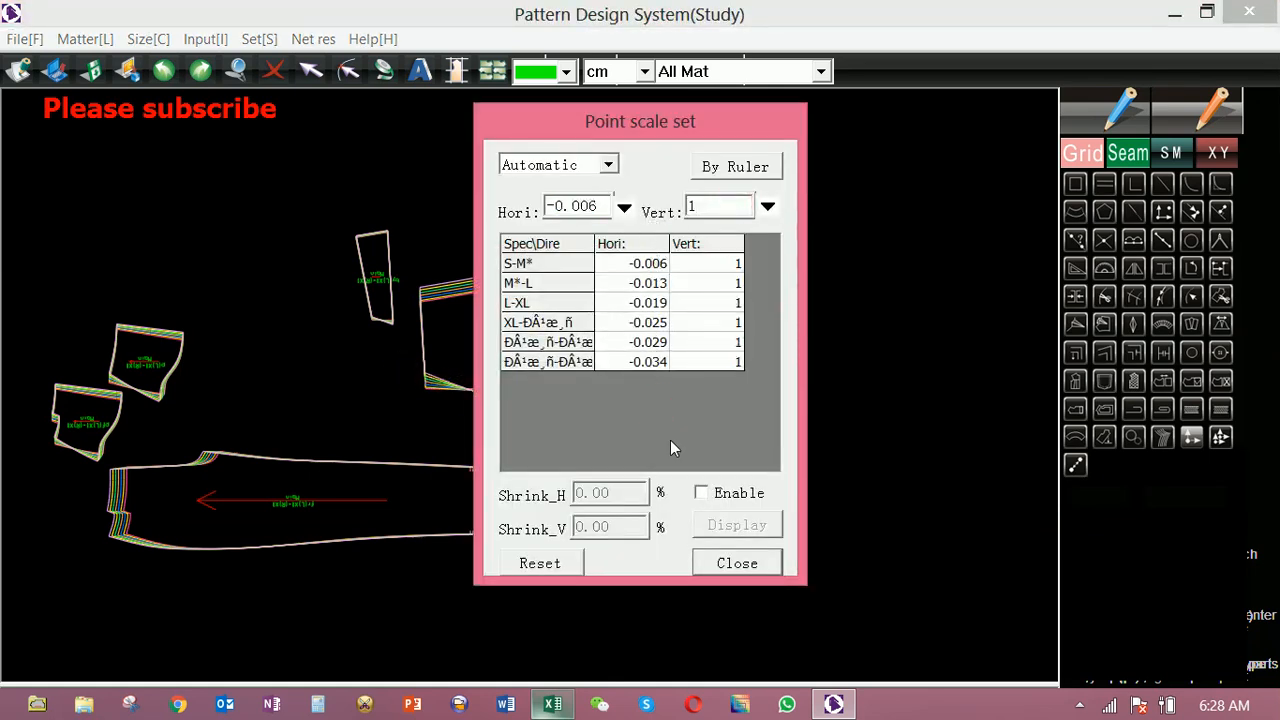
left_click(670, 626)
Set a vertical point grading of 1 cm for all sizes at the outseam hip point of the back piece.
left_click_drag(486, 361, 549, 435)
left_click(608, 410)
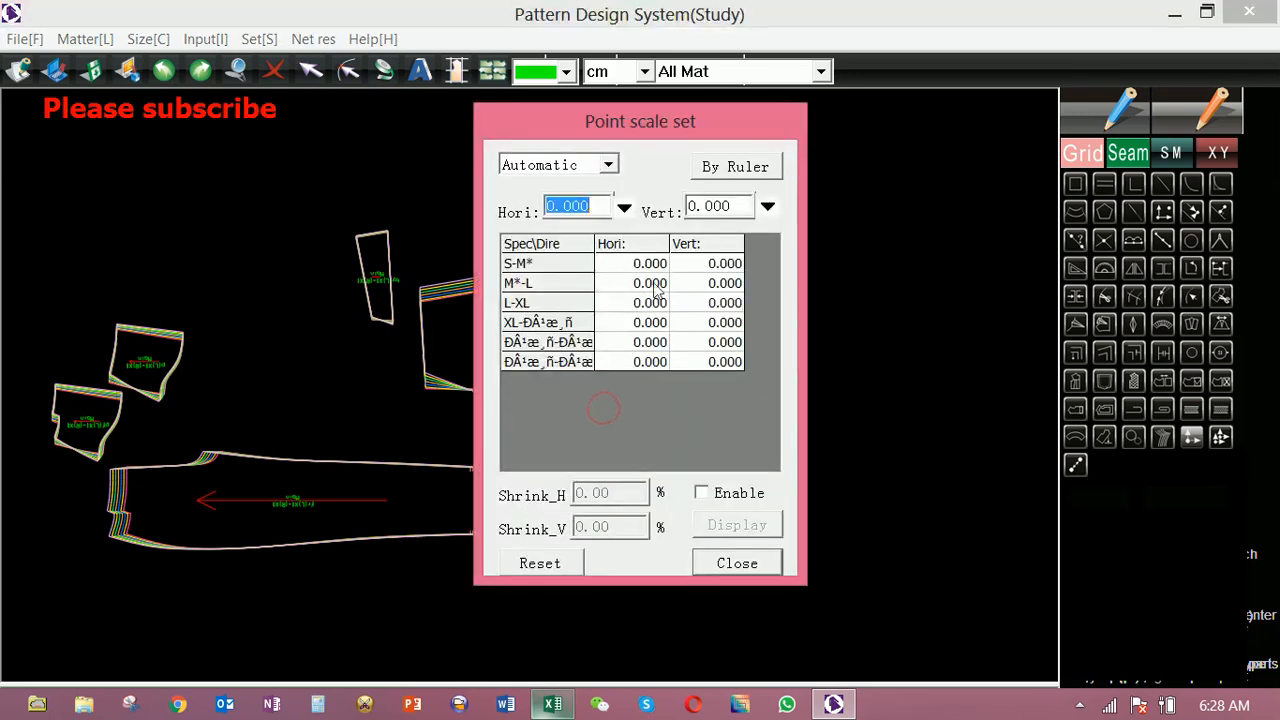
double_click(738, 206)
type("1")
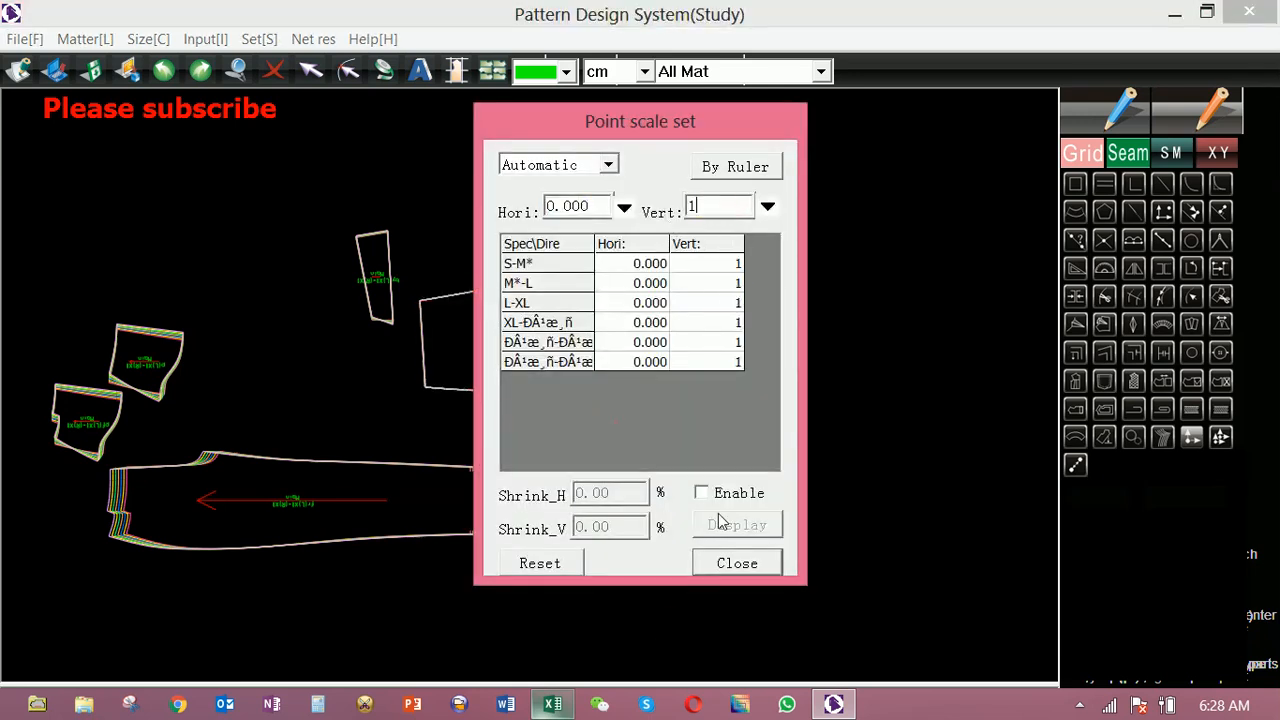
left_click(737, 566)
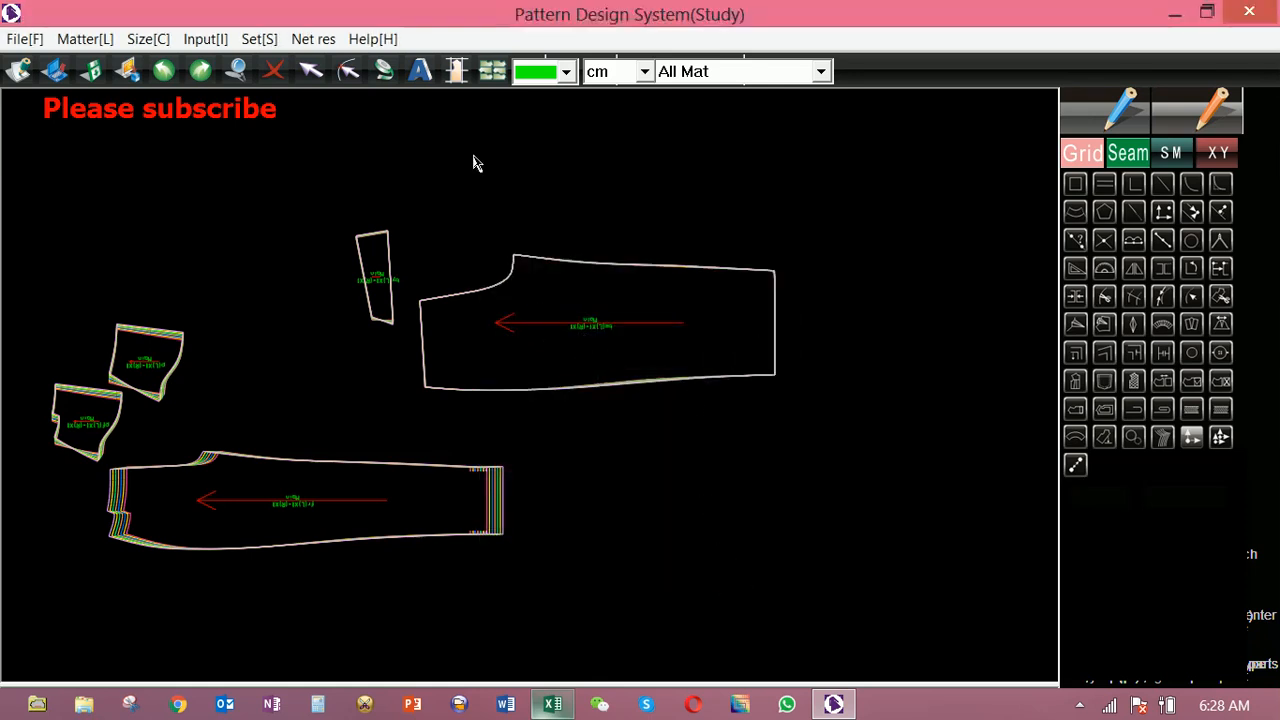
Switch to marker making and set the pattern quantity to 2 for sizes M, XL and the size directly after XL.
left_click(494, 75)
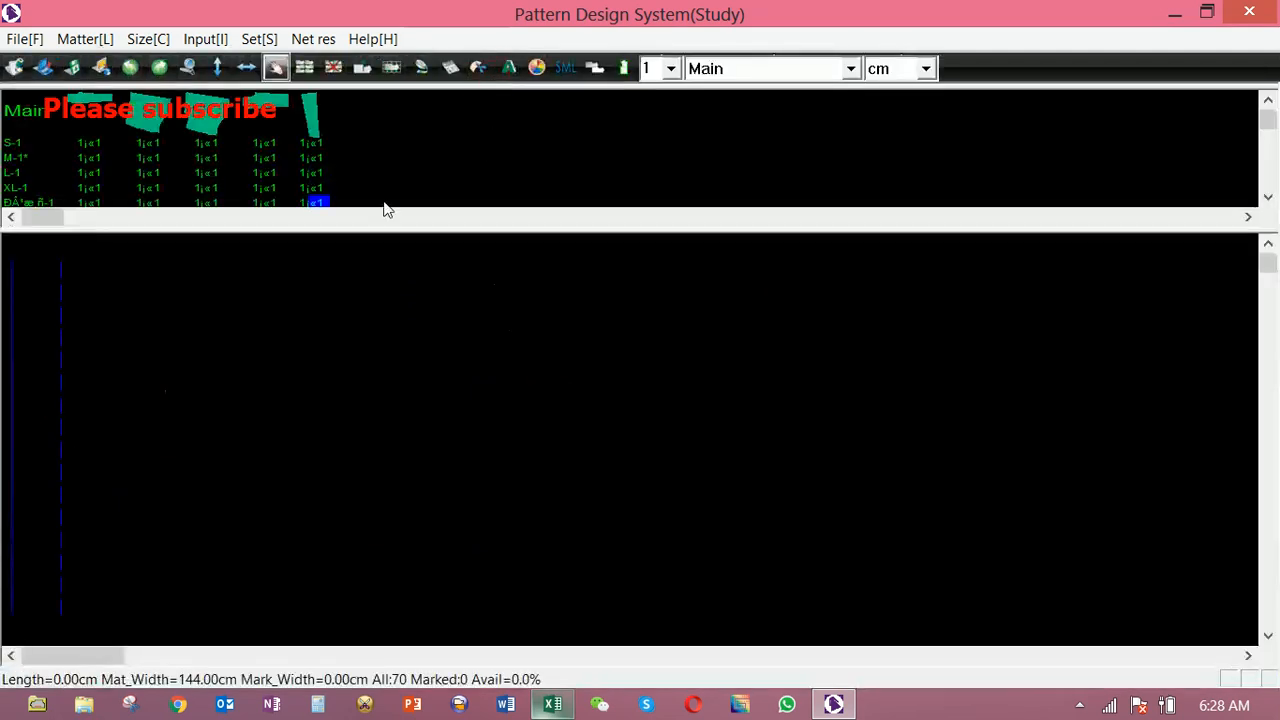
left_click(272, 173)
left_click(566, 68)
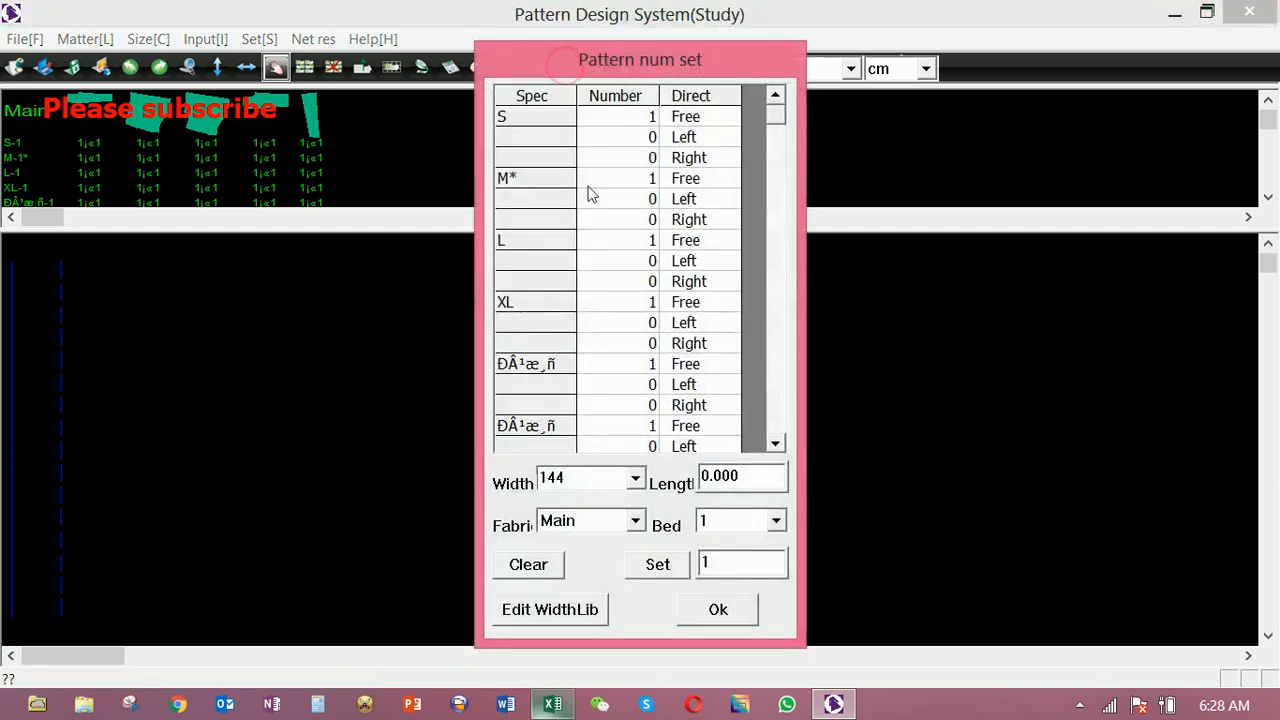
double_click(648, 180)
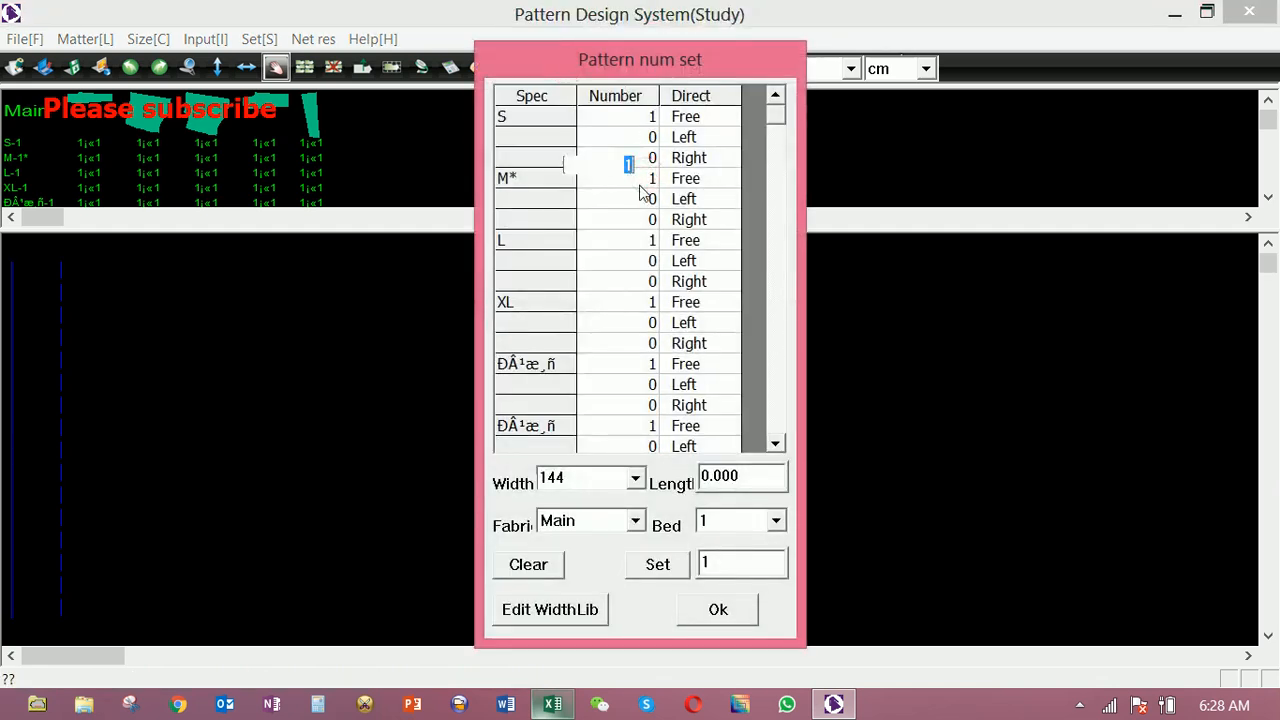
double_click(641, 298)
type("2")
double_click(640, 361)
type("2")
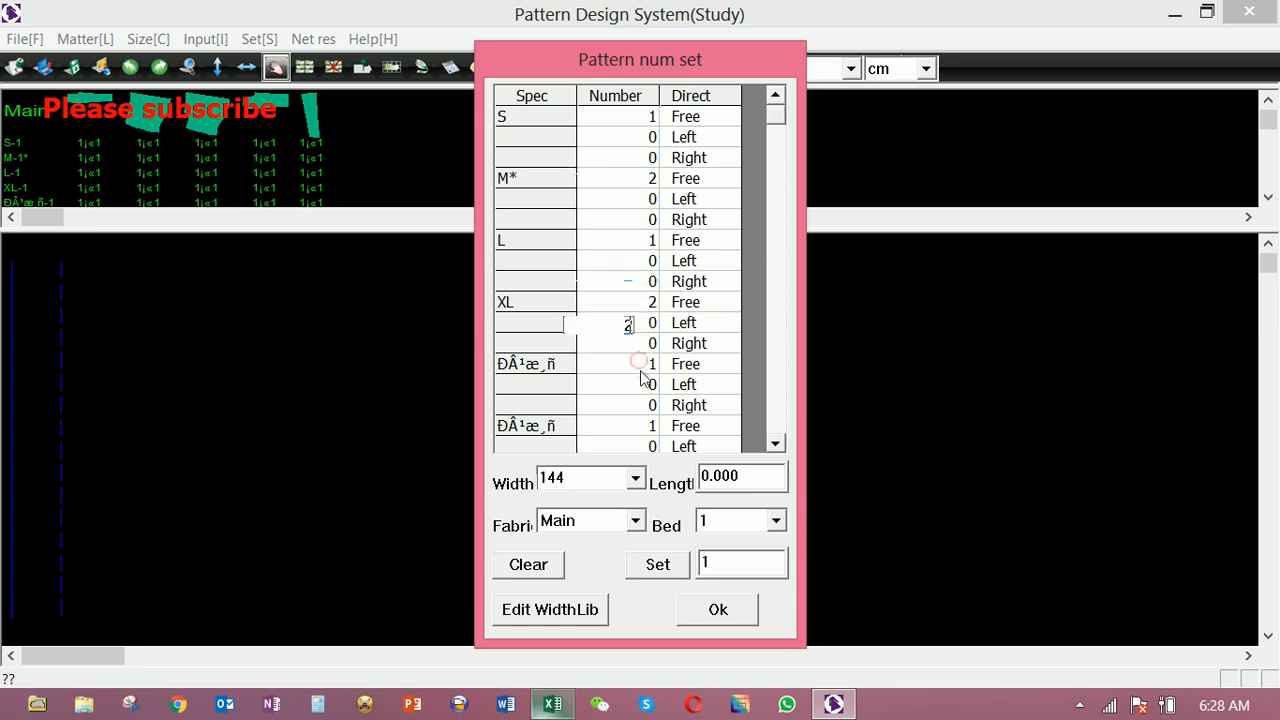
left_click(717, 609)
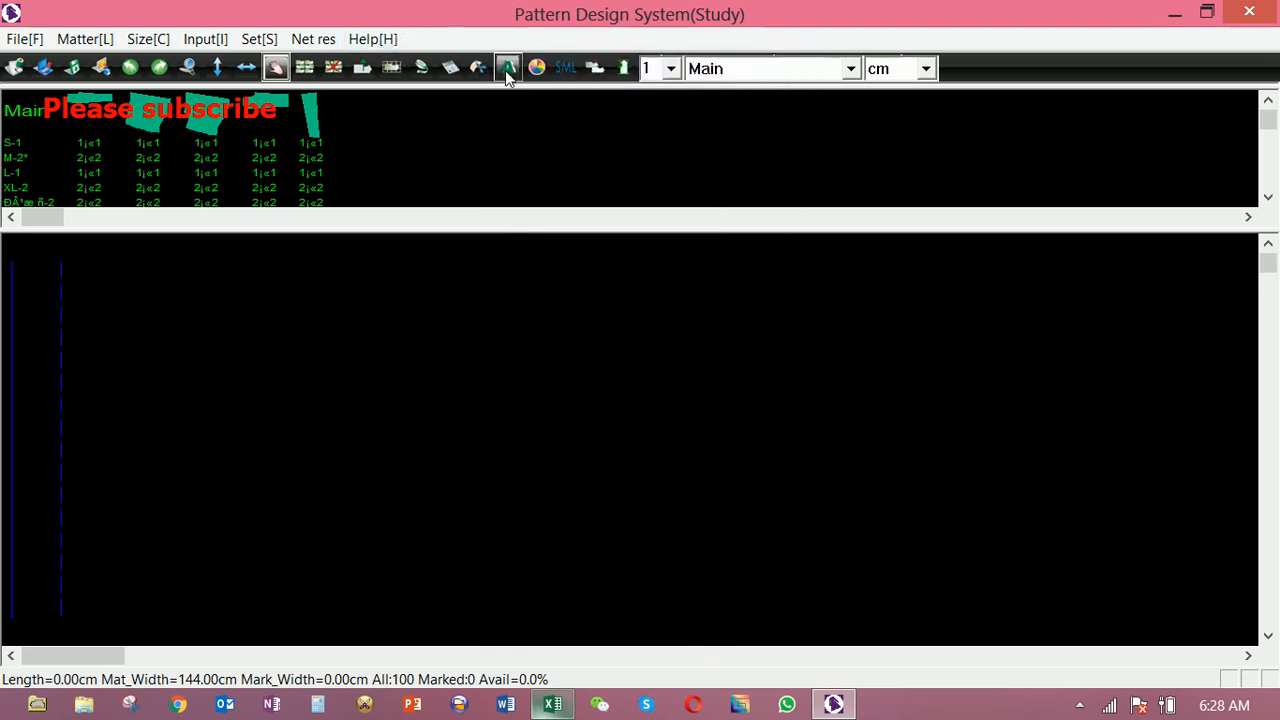
Check the material settings of the Main fabric and accept them.
left_click(537, 68)
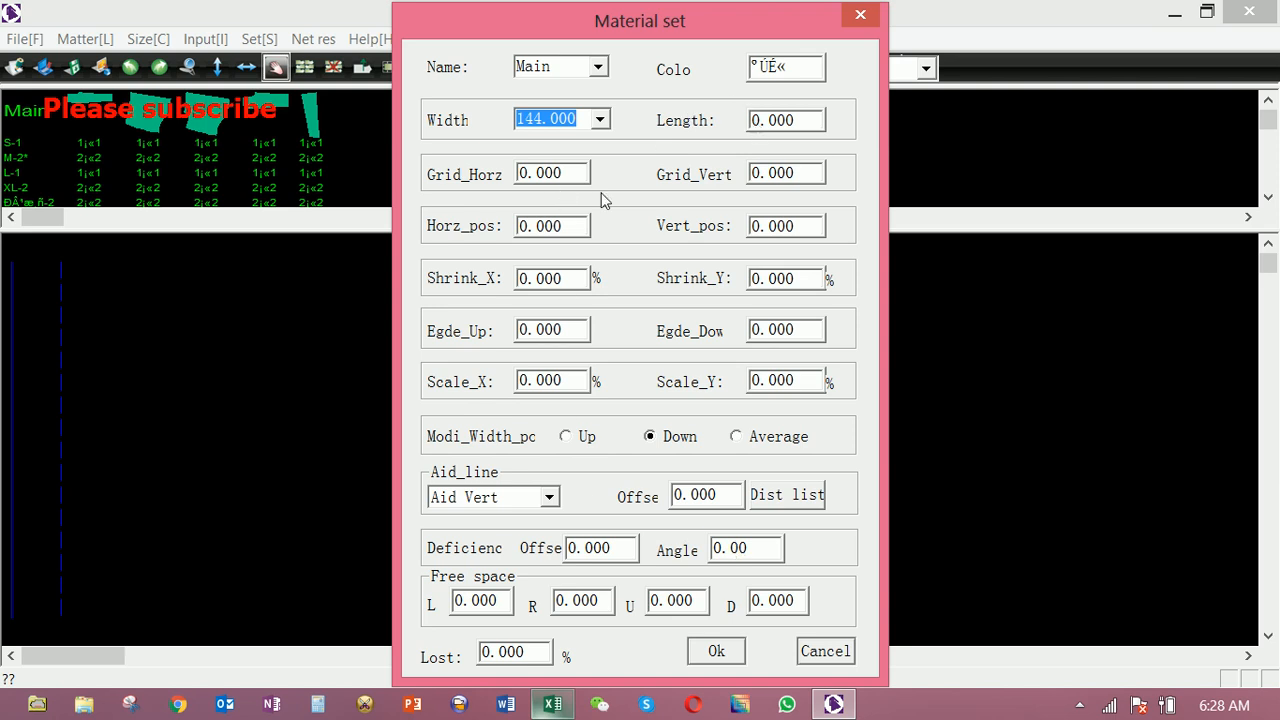
left_click(716, 651)
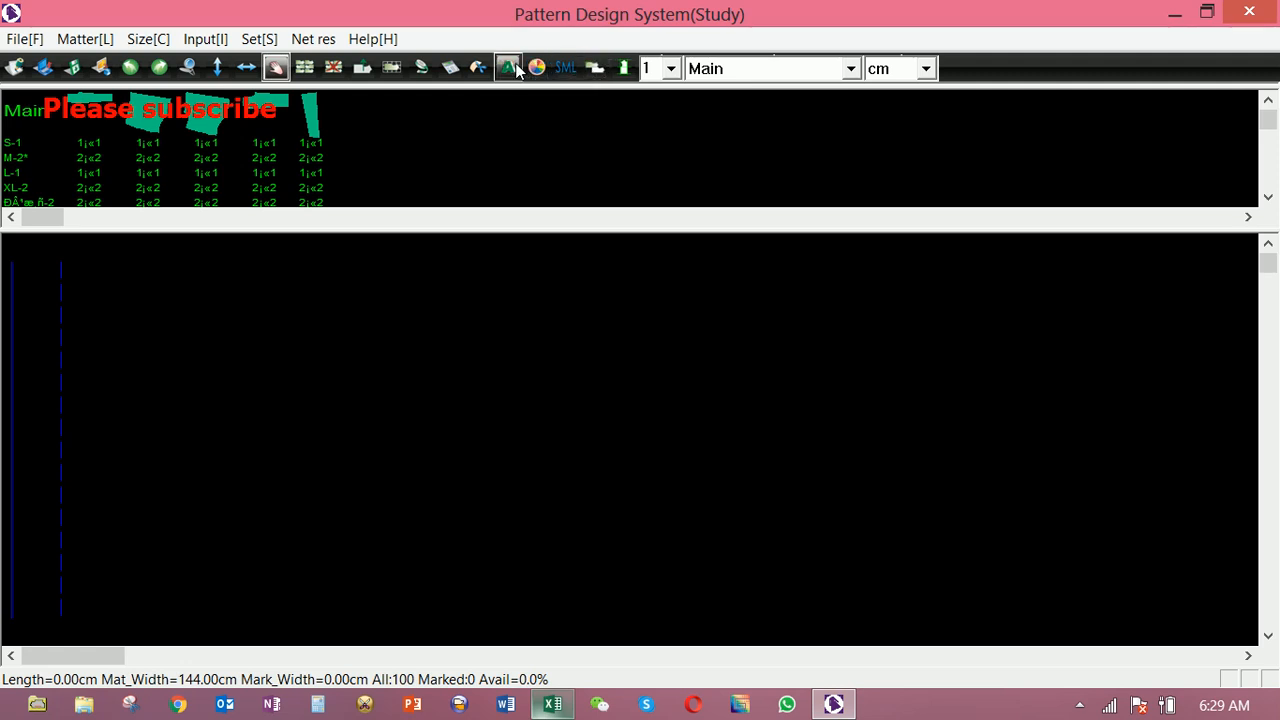
left_click(508, 69)
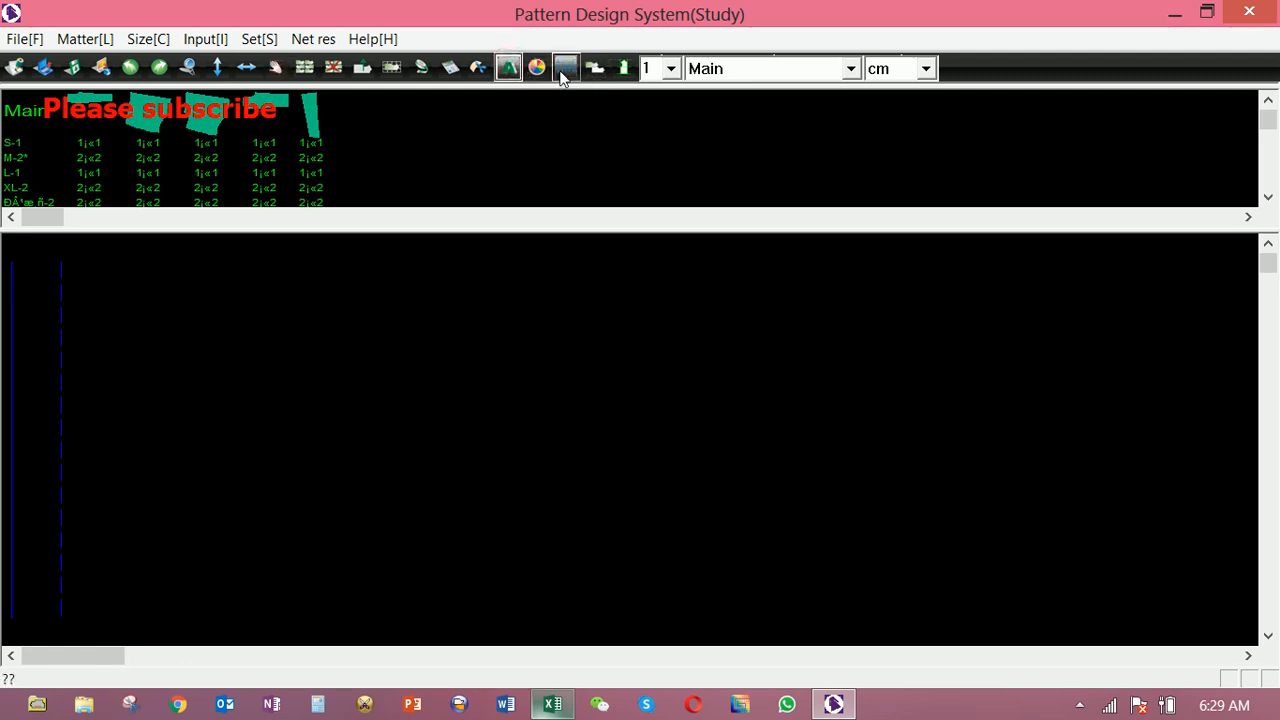
left_click(600, 70)
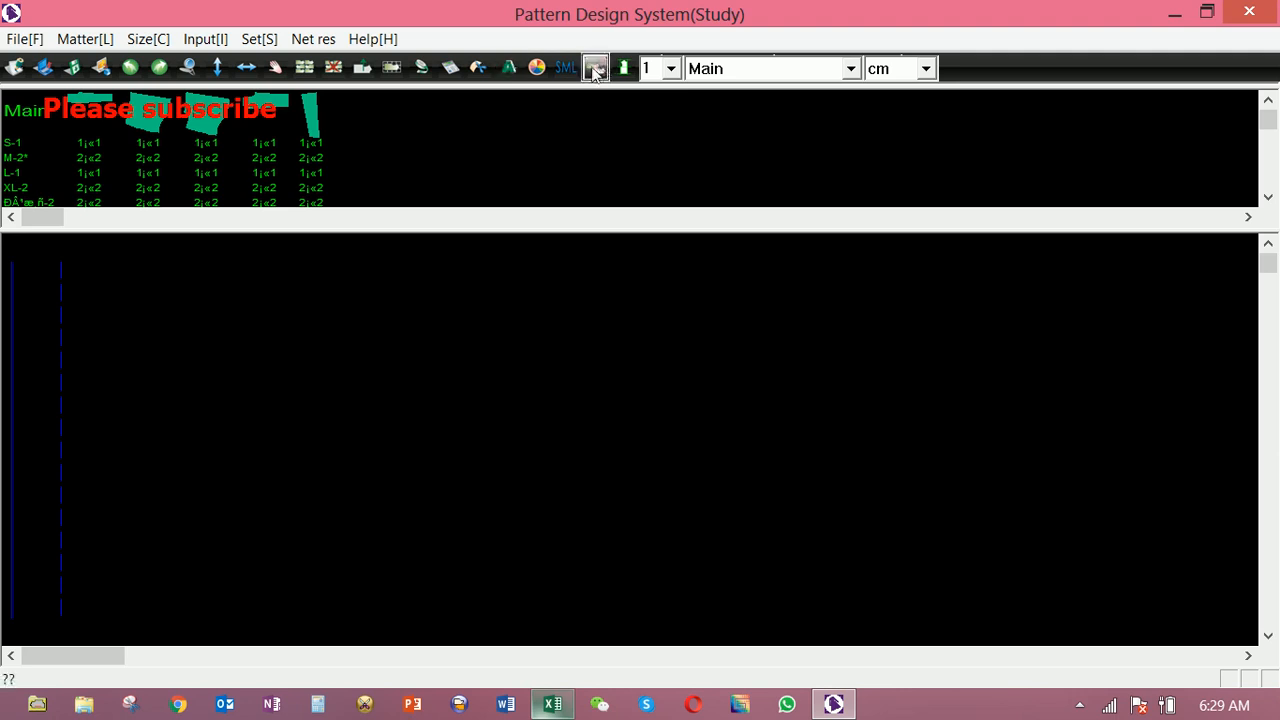
Run automatic marking with Mode1 to lay out all pattern pieces on the Main fabric.
left_click(304, 67)
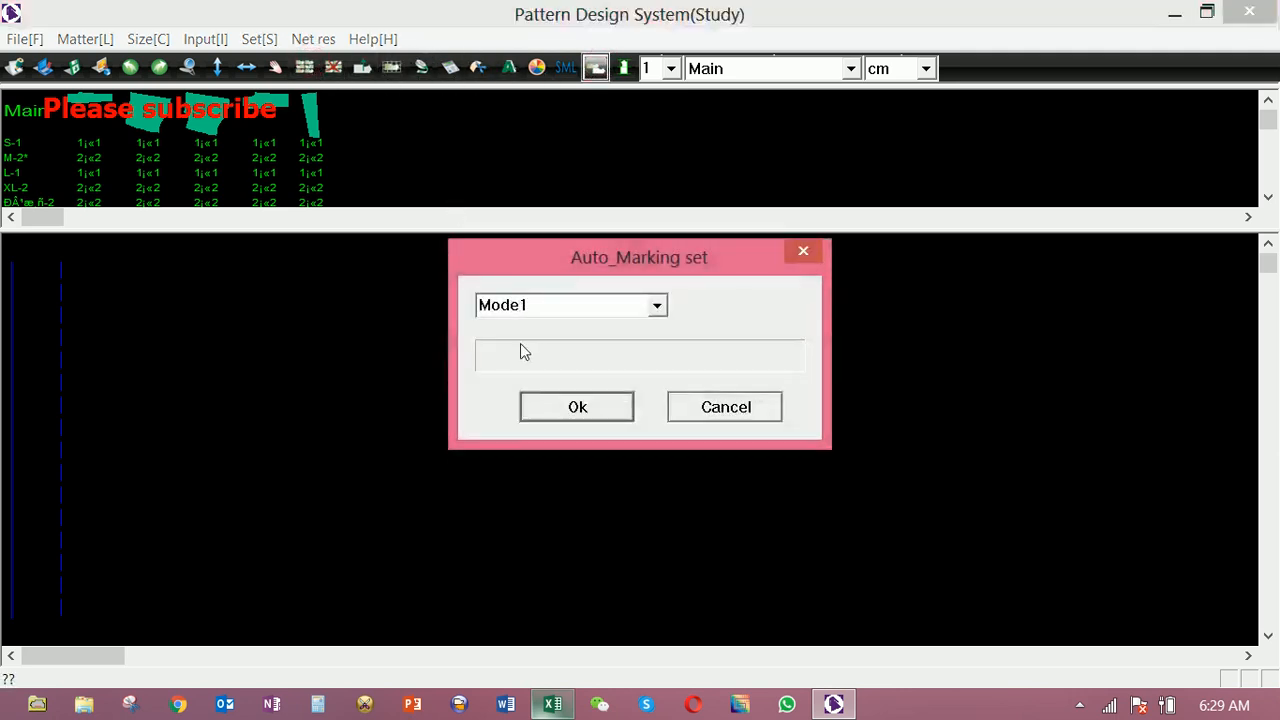
left_click(659, 305)
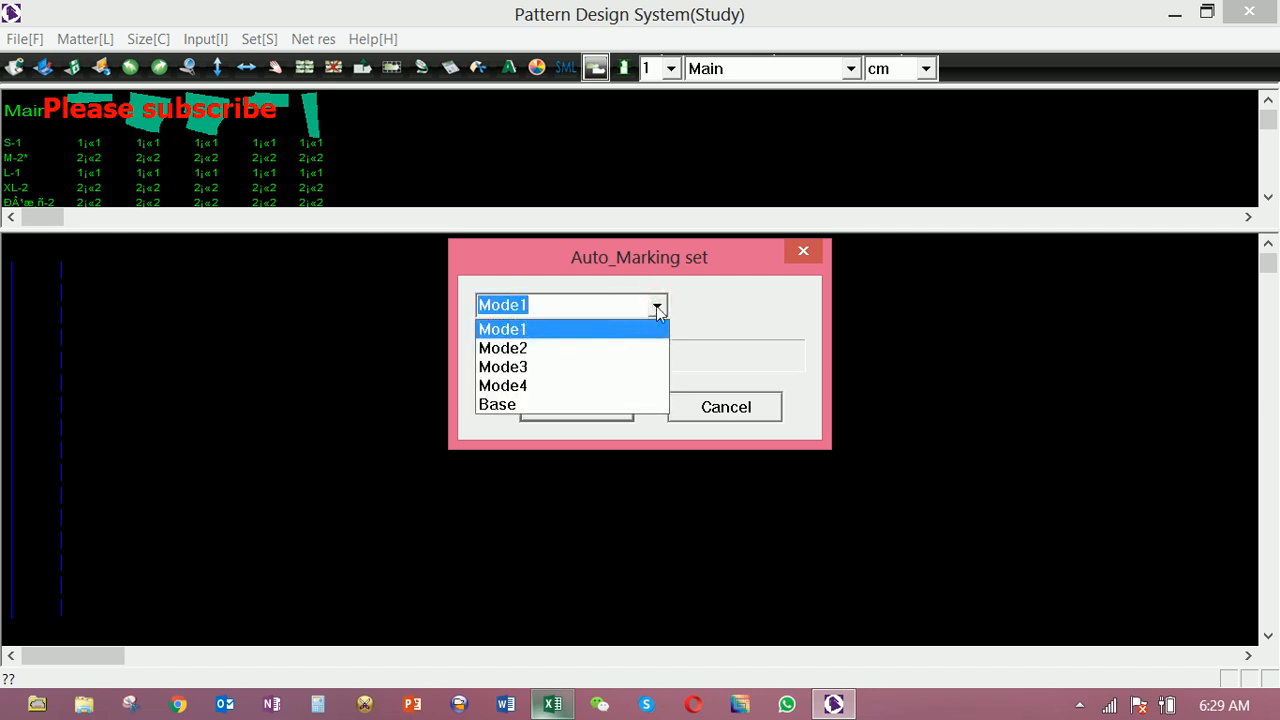
left_click(683, 469)
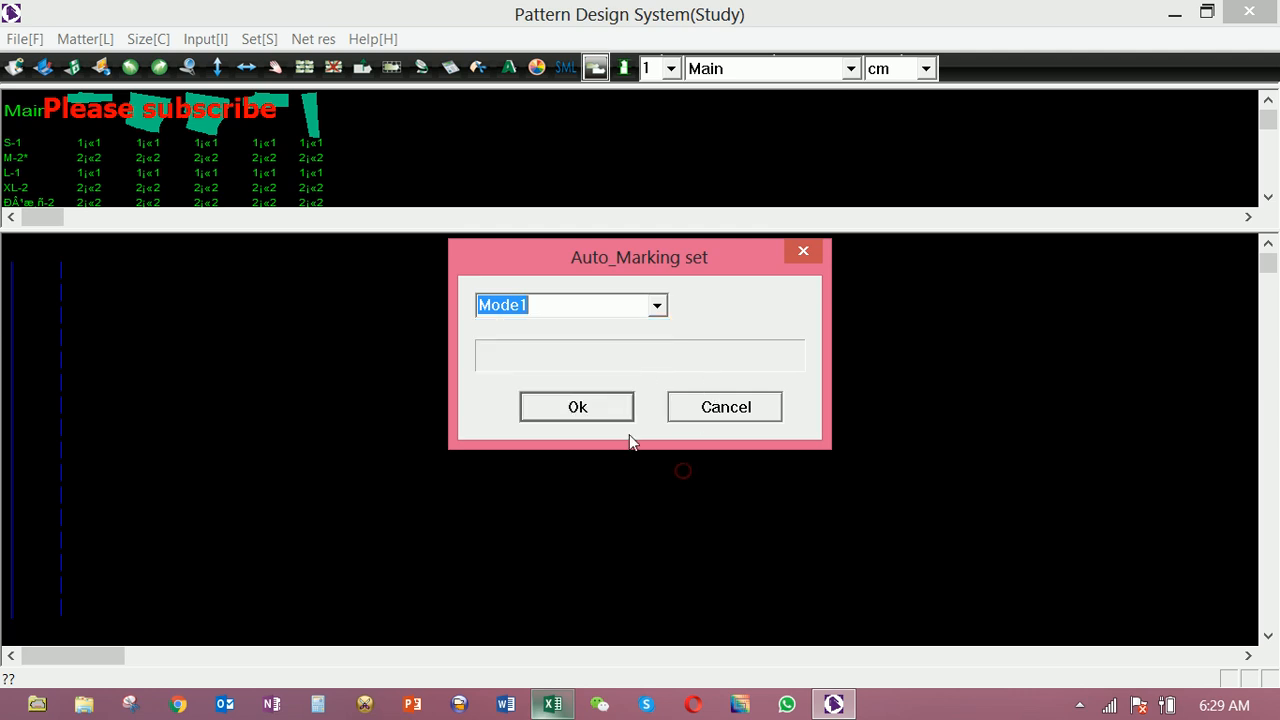
left_click(590, 412)
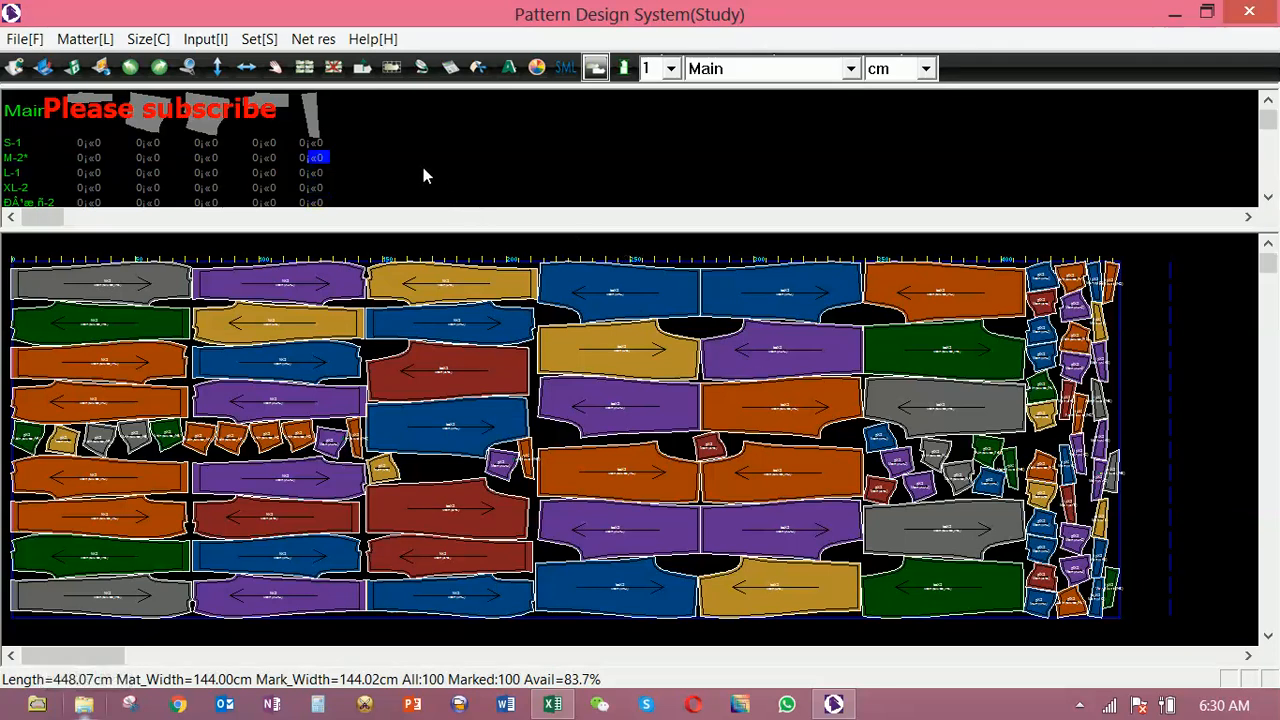
left_click(25, 40)
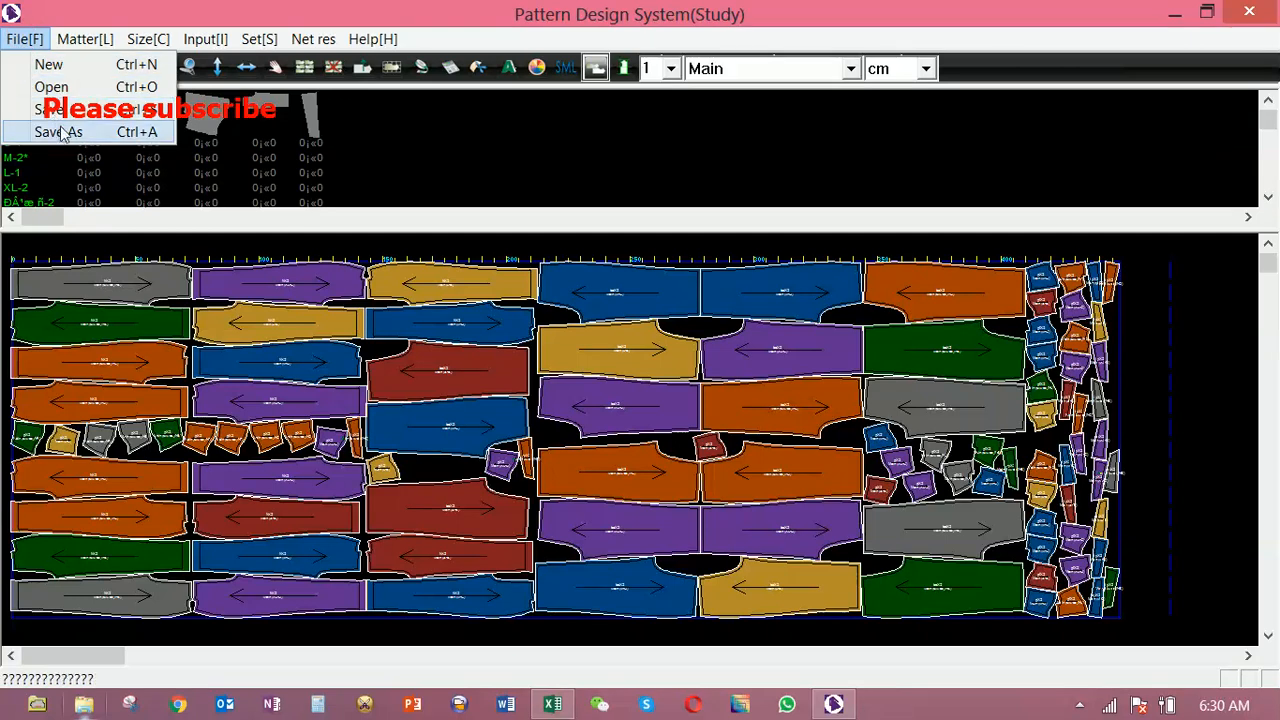
left_click(85, 39)
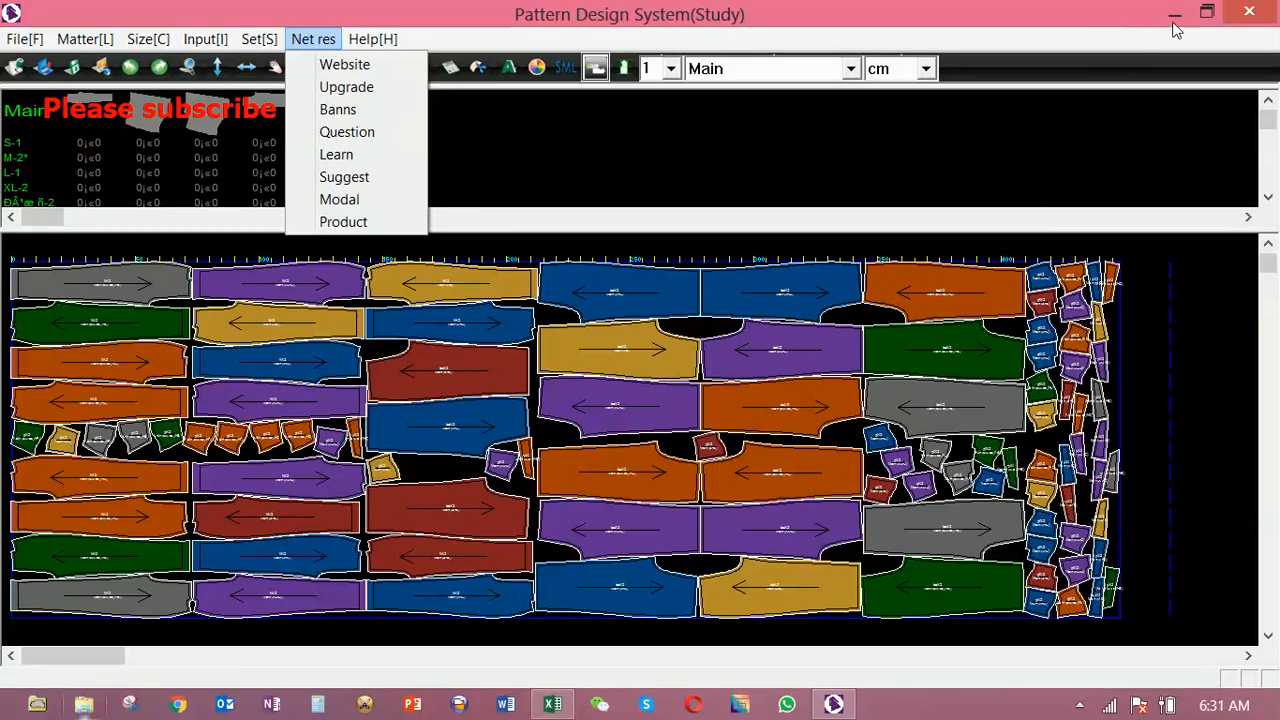
left_click(1080, 706)
left_click(1134, 598)
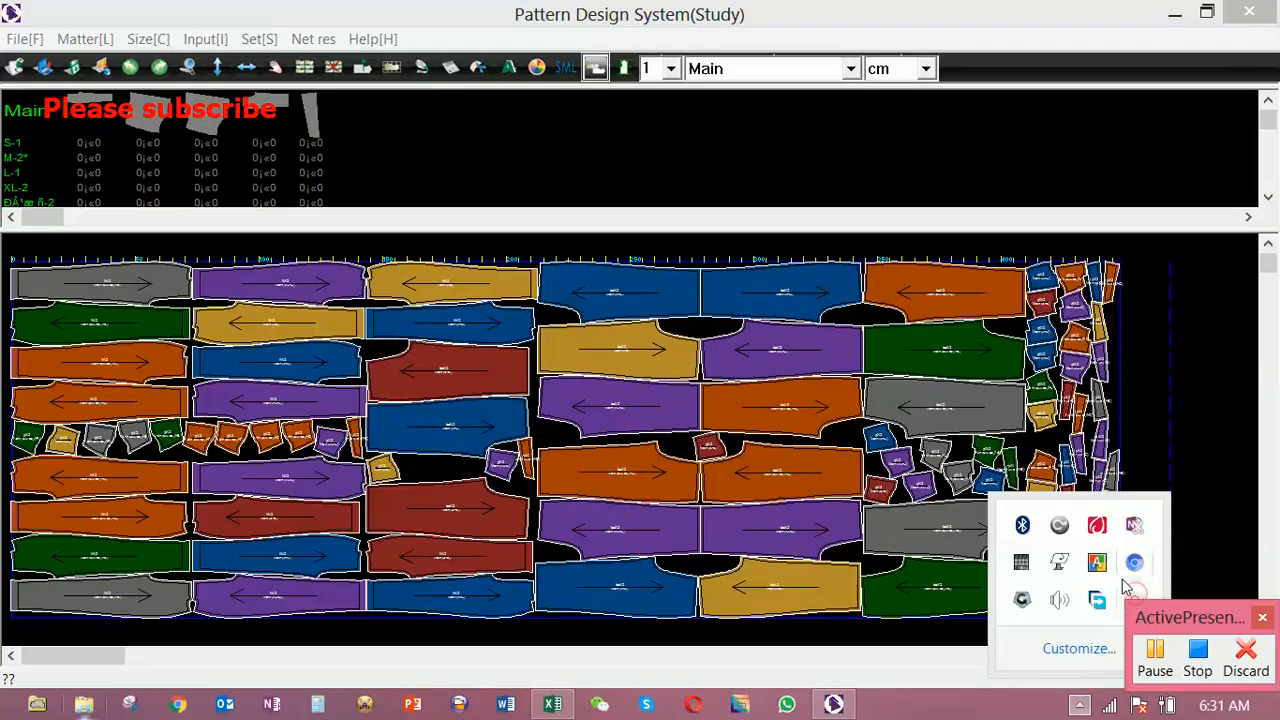